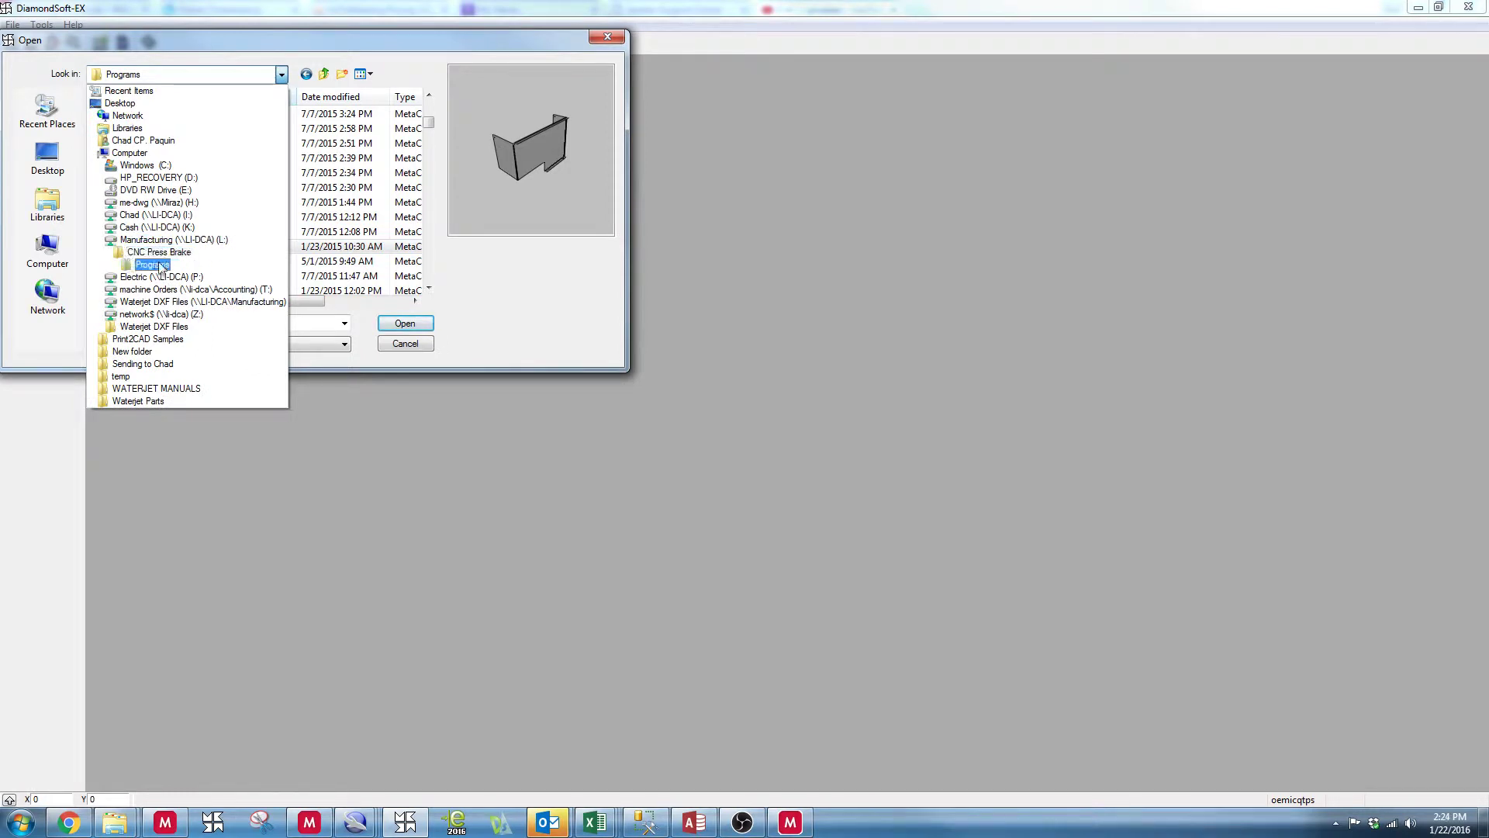
- Open the SW80562 3D model from the Programs folder
click(336, 60)
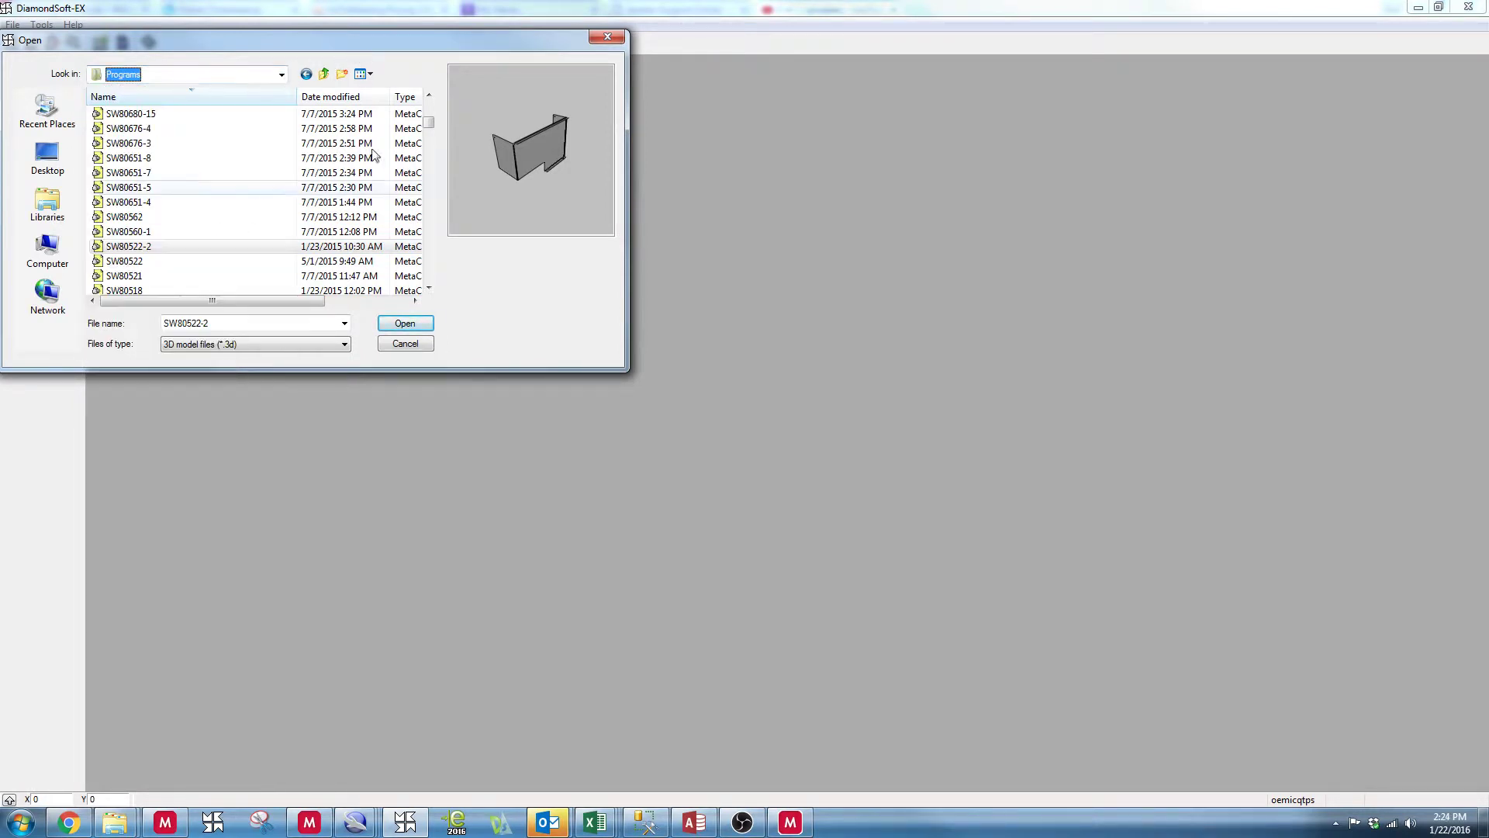
click(162, 219)
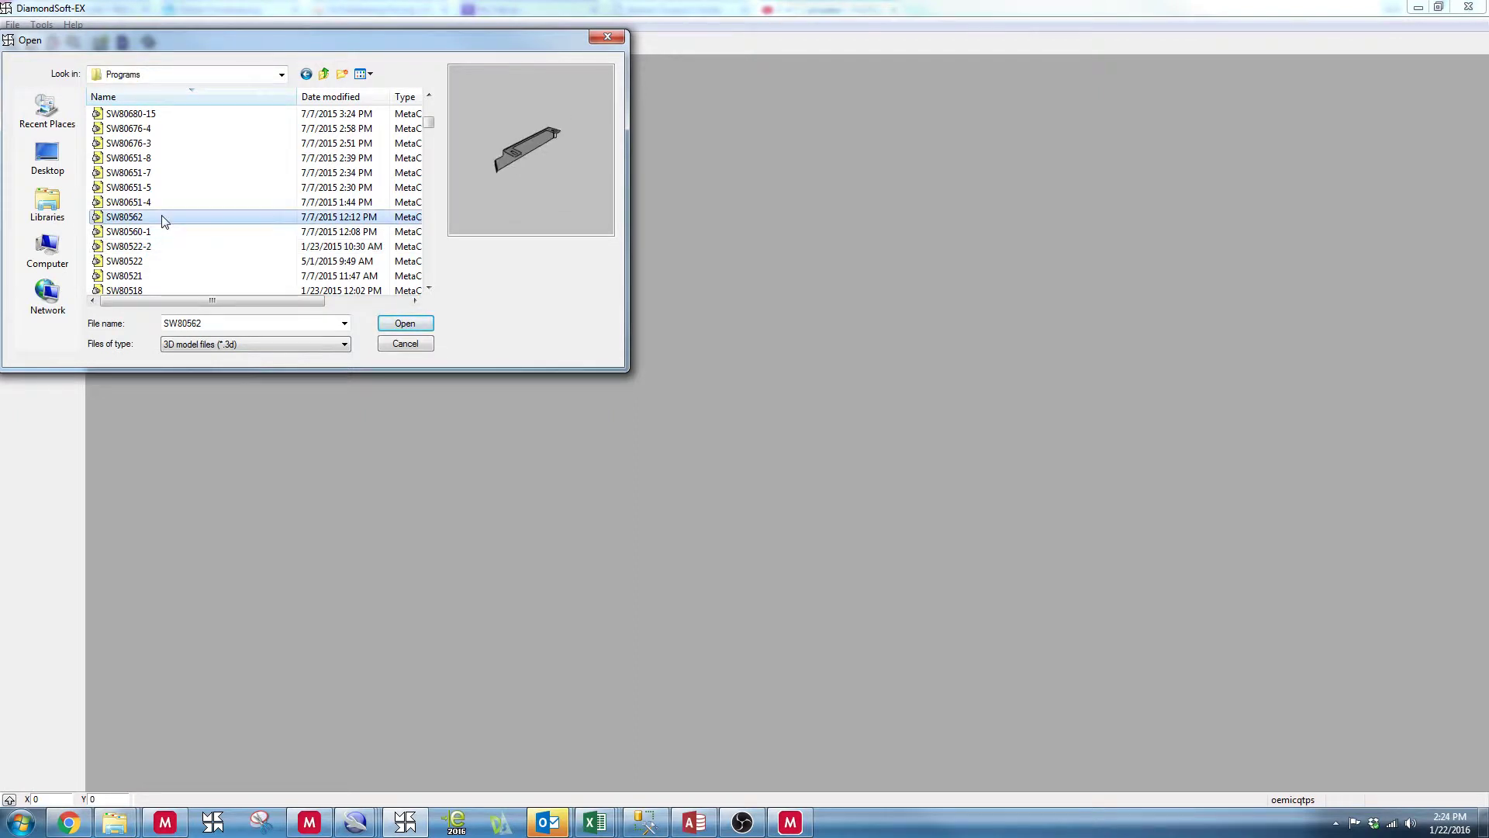
double_click(139, 219)
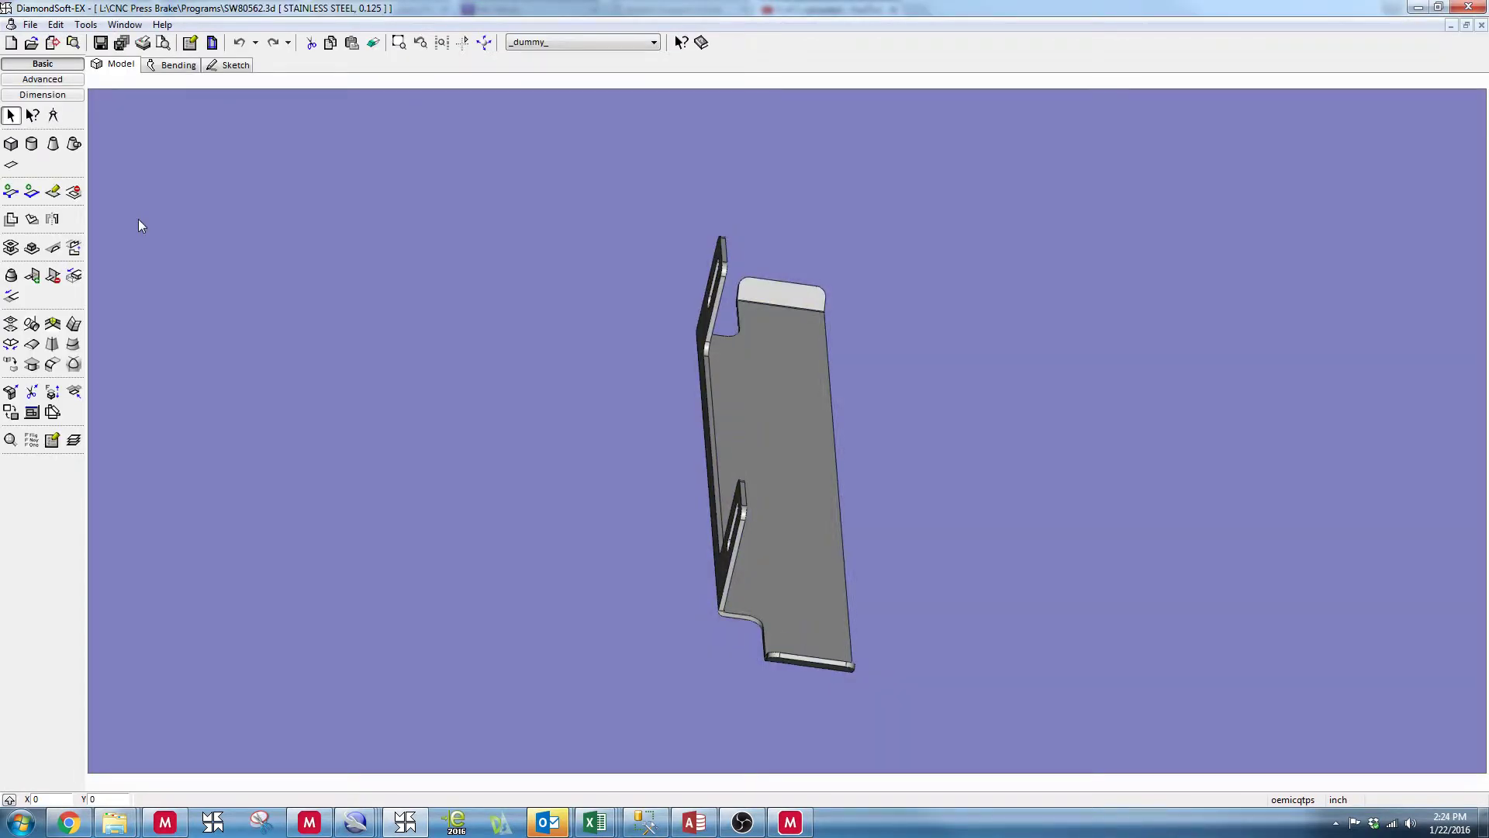
- Inspect the bracket model from another angle, switch to the Bending environment, and examine the unfolded part with its bend lines
middle_drag(667, 333, 577, 310)
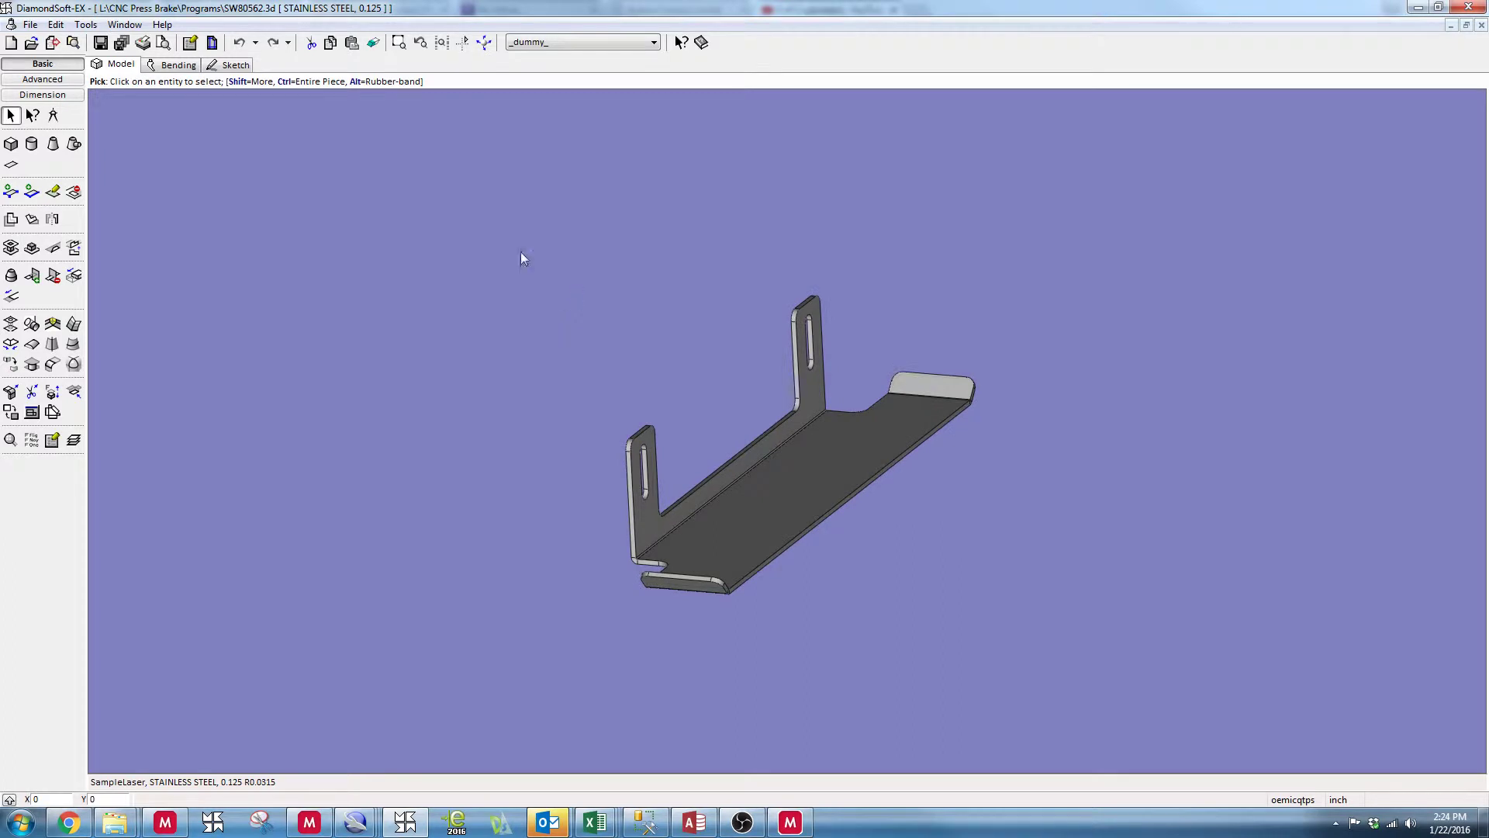
click(172, 65)
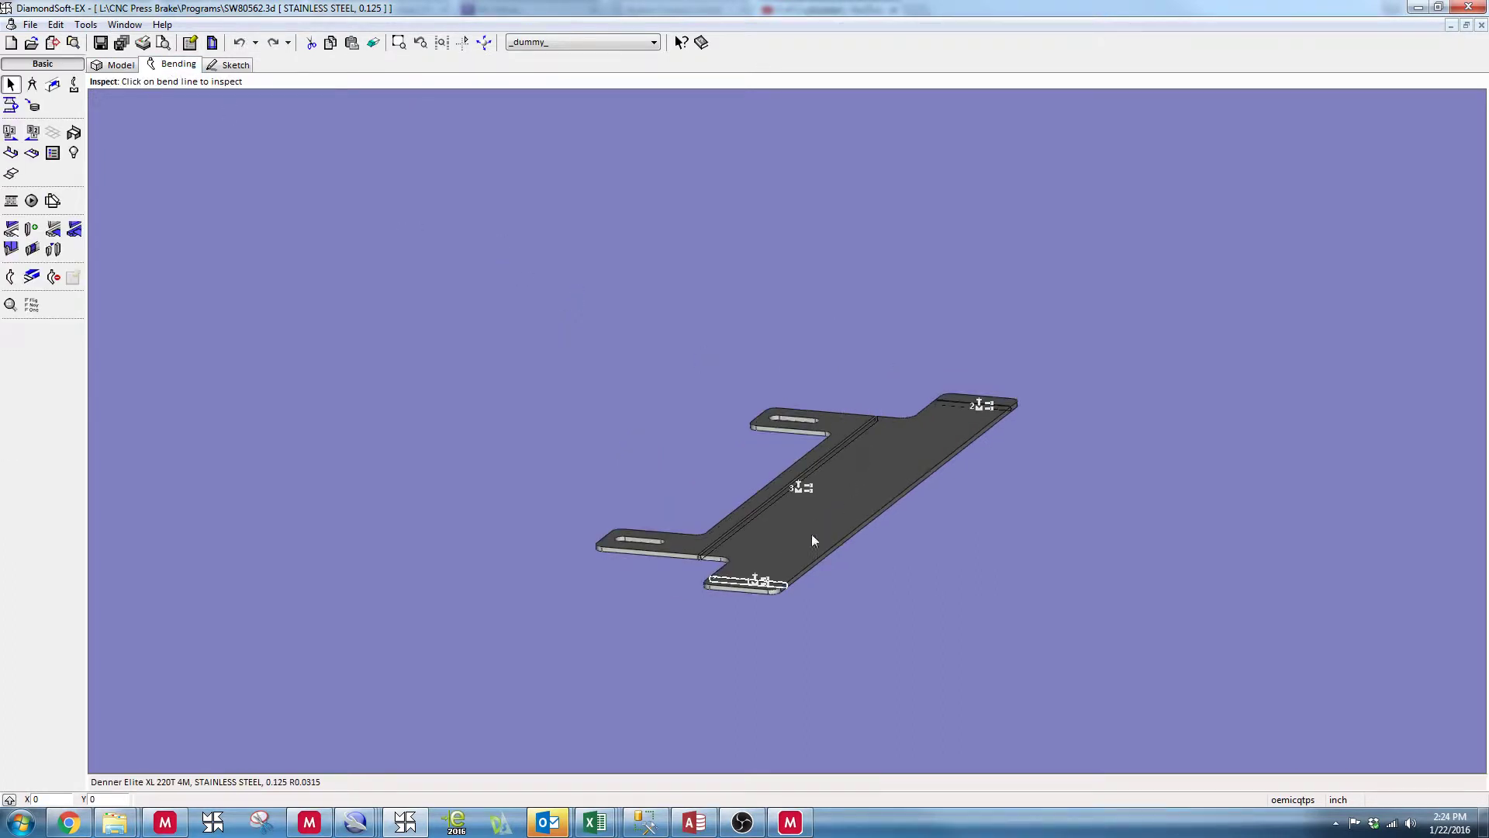
middle_drag(877, 567, 774, 604)
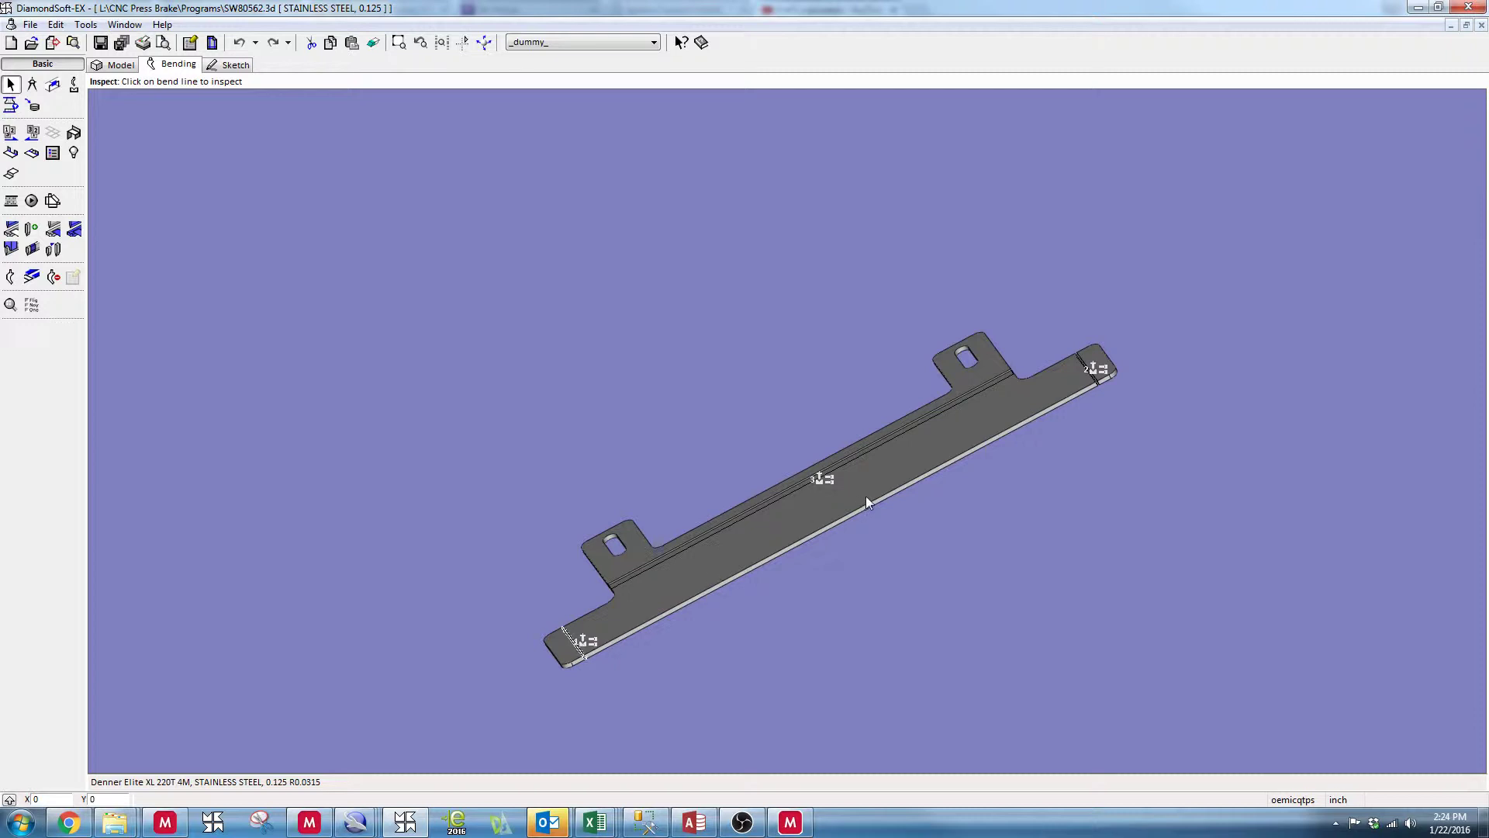
middle_drag(1077, 493, 1053, 438)
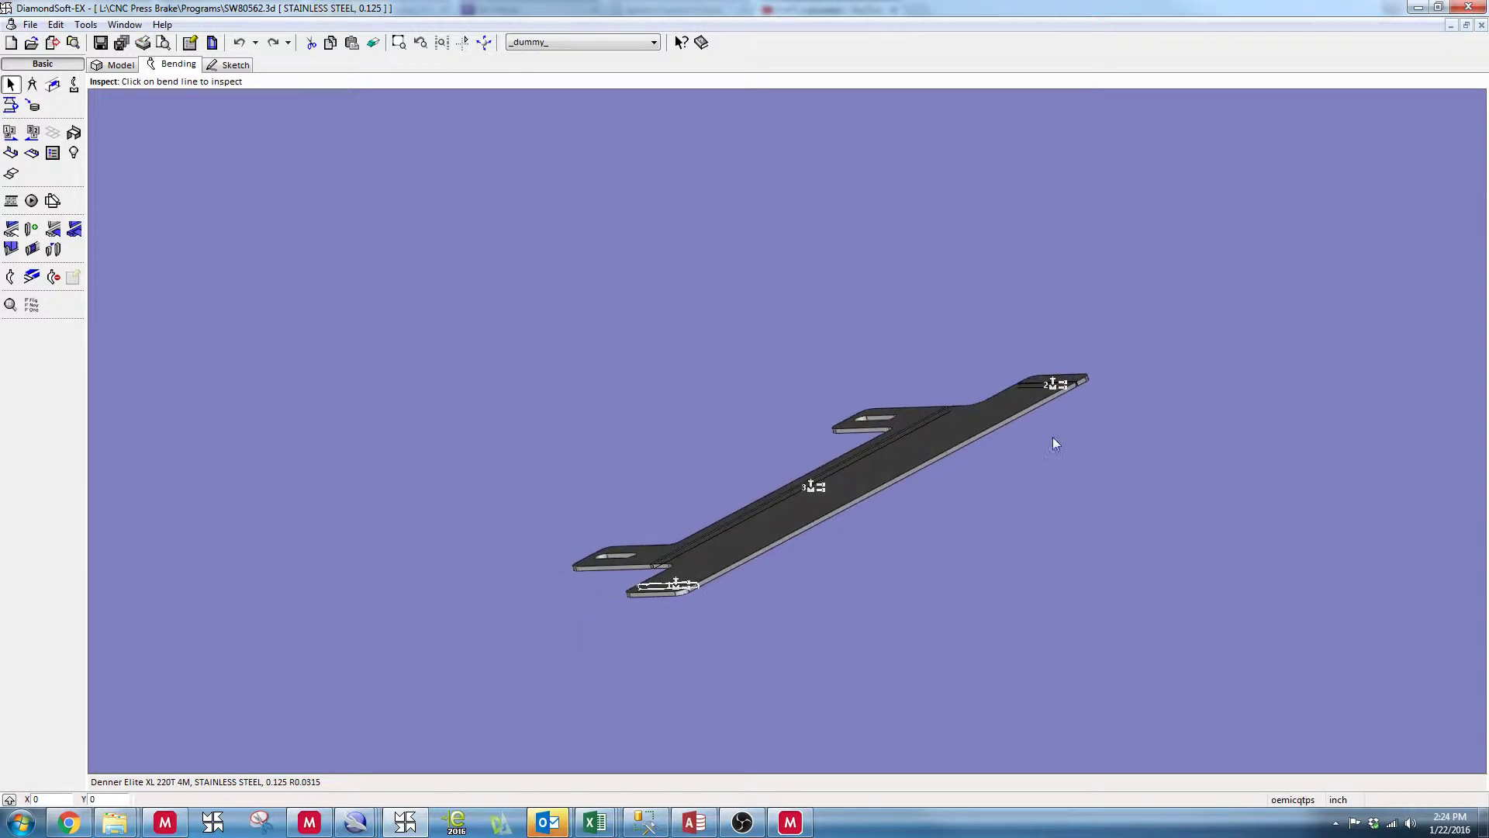
- Run the bend simulation through all bends and place the Bend Simulator window clear of the tooling and part
click(31, 202)
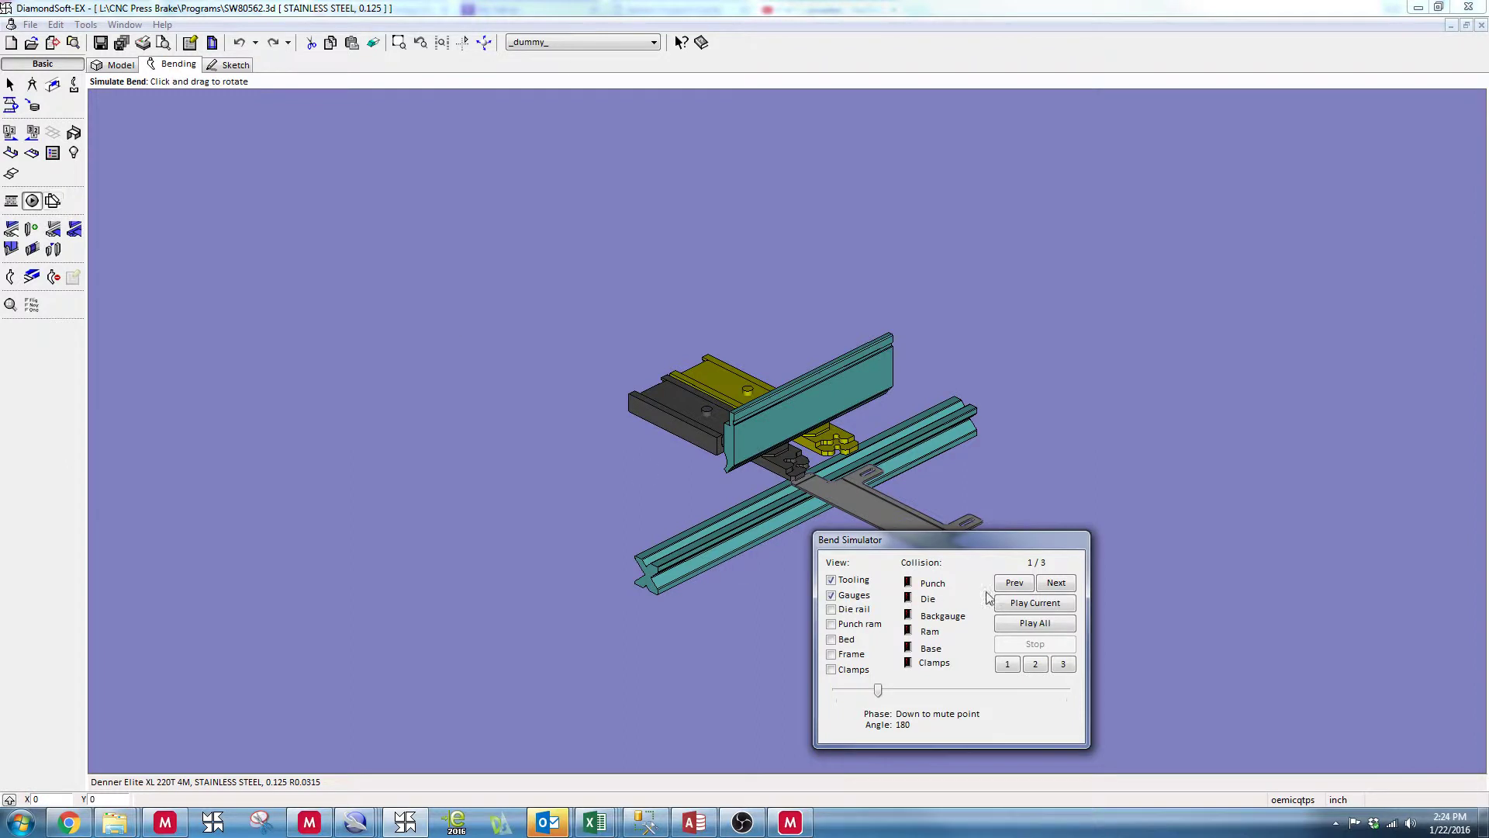
click(1025, 623)
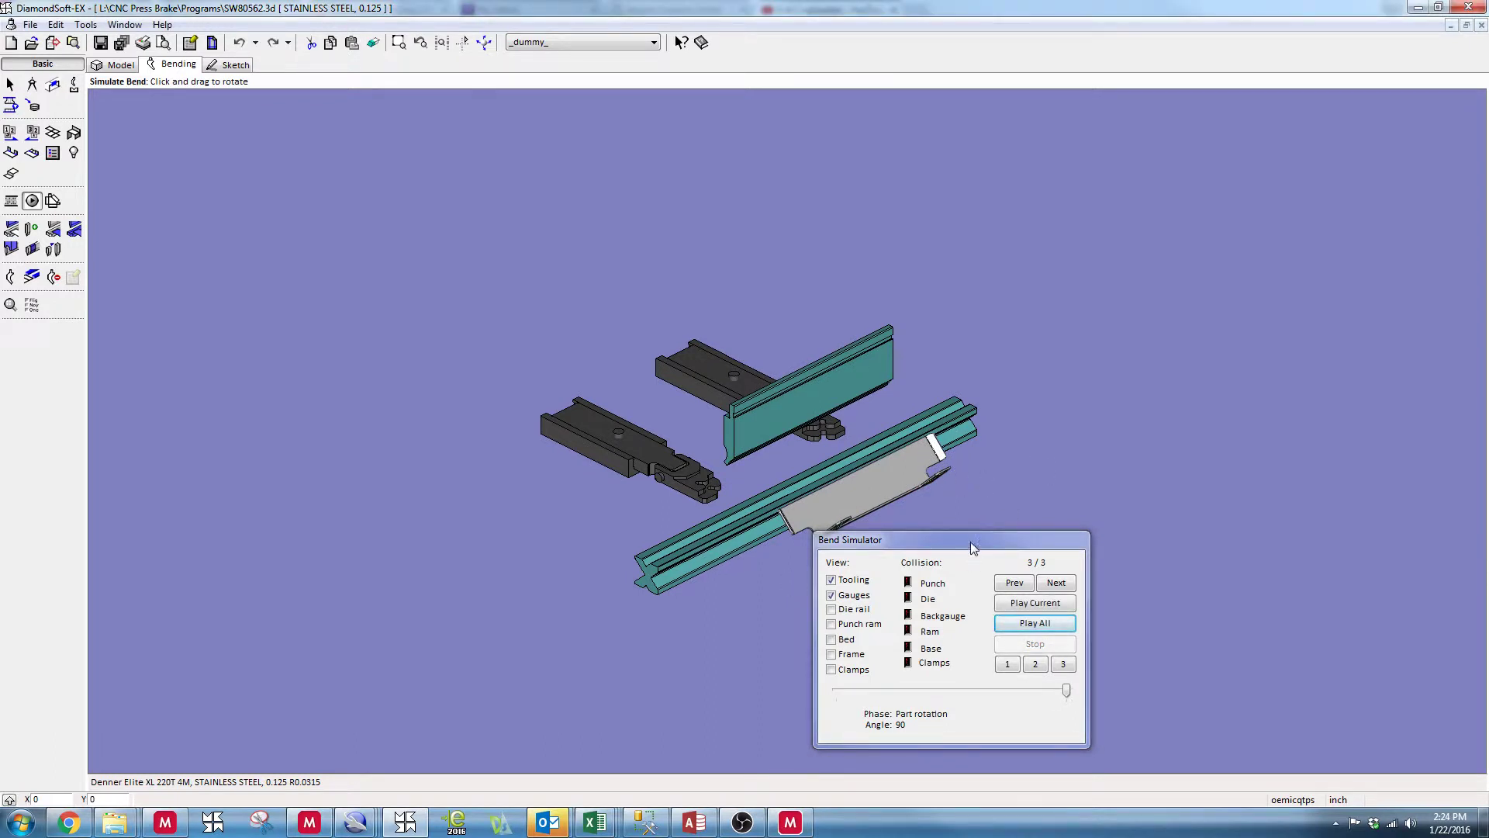
drag(974, 547, 1321, 313)
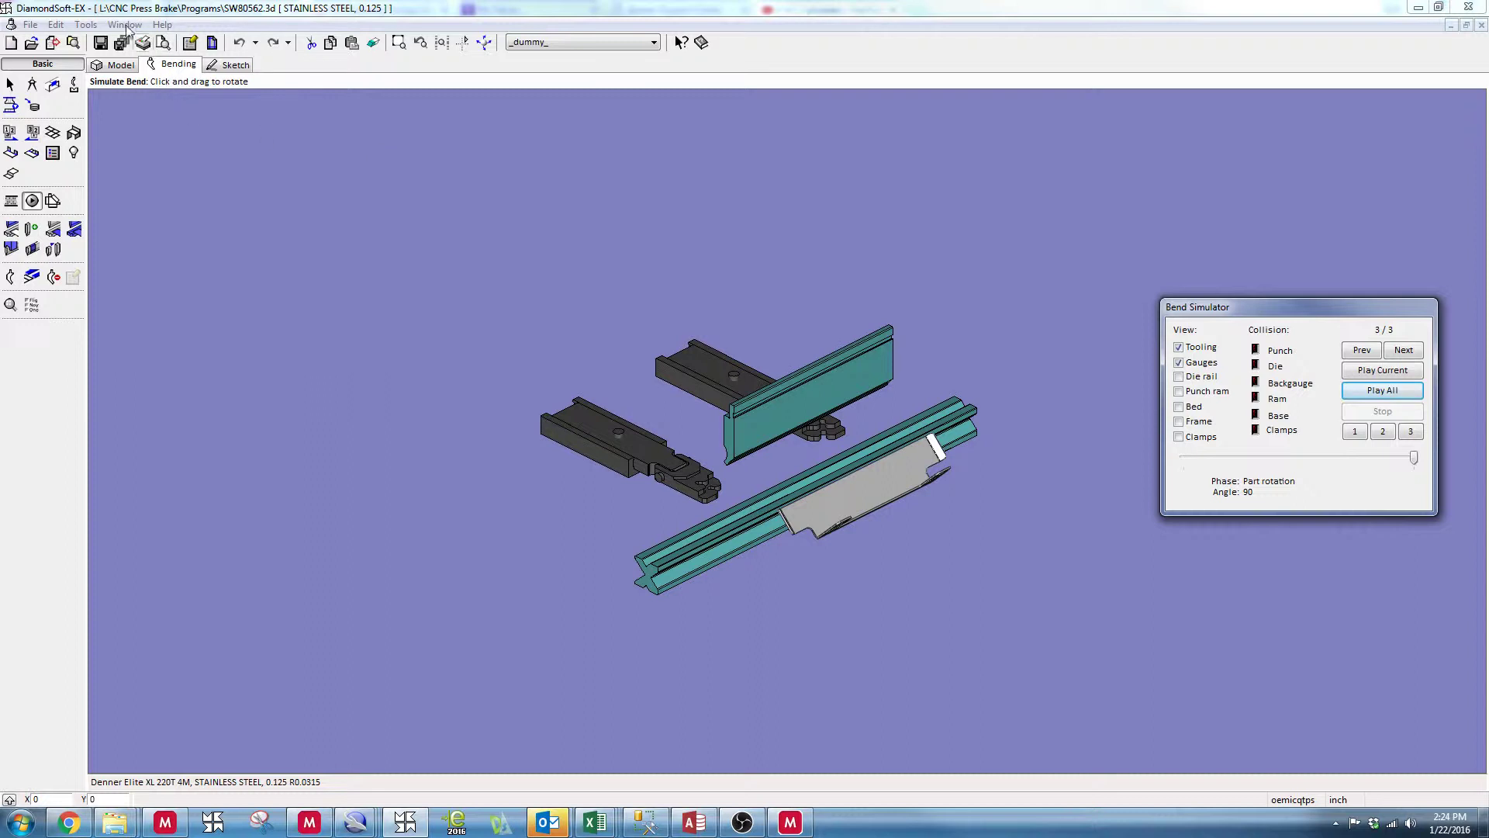
- Open the Bend Database and expand its stainless steel and aluminium data pages
click(56, 25)
mouse_move(85, 25)
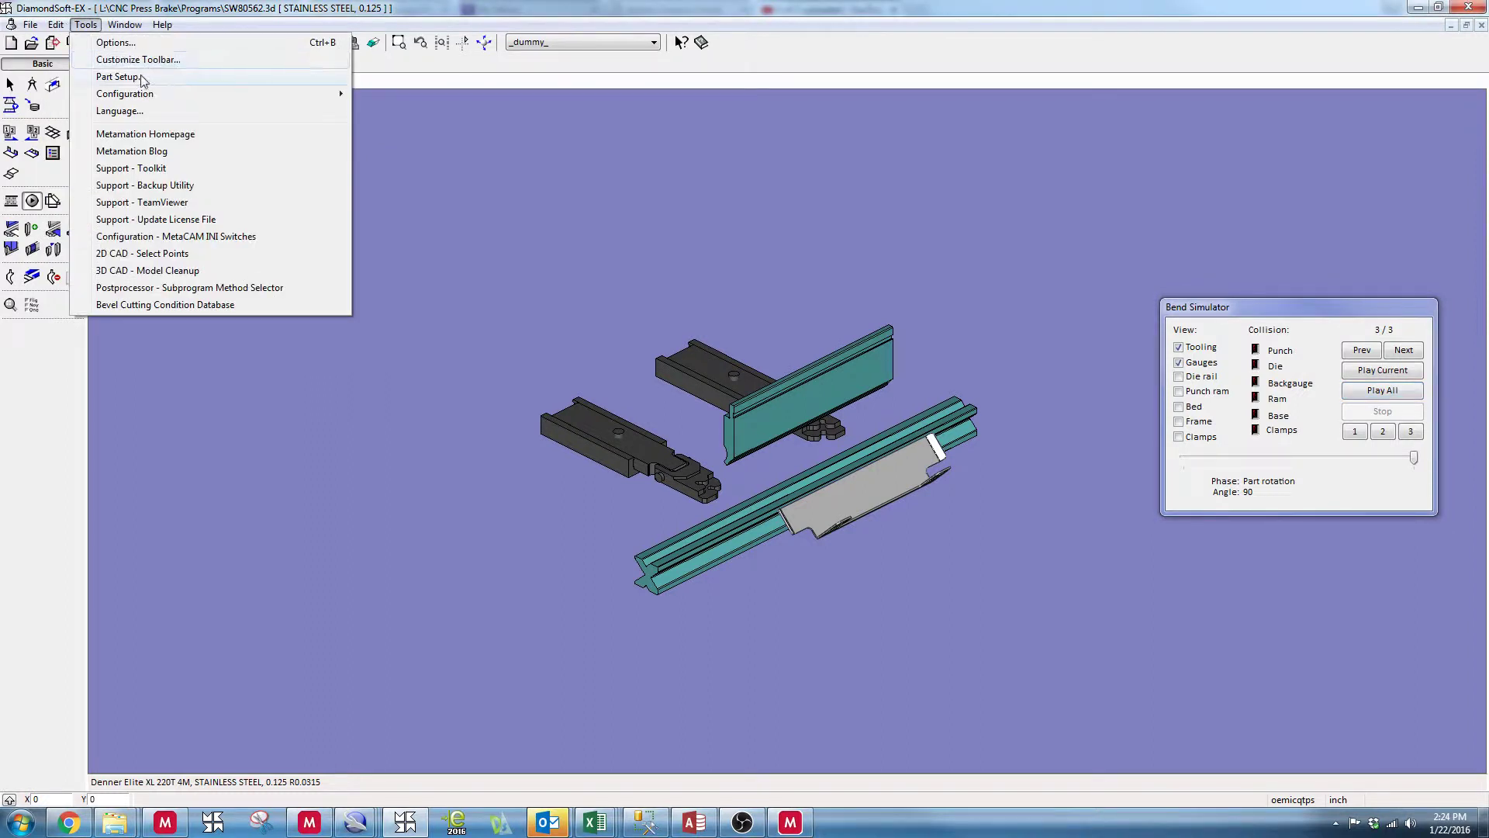
mouse_move(159, 94)
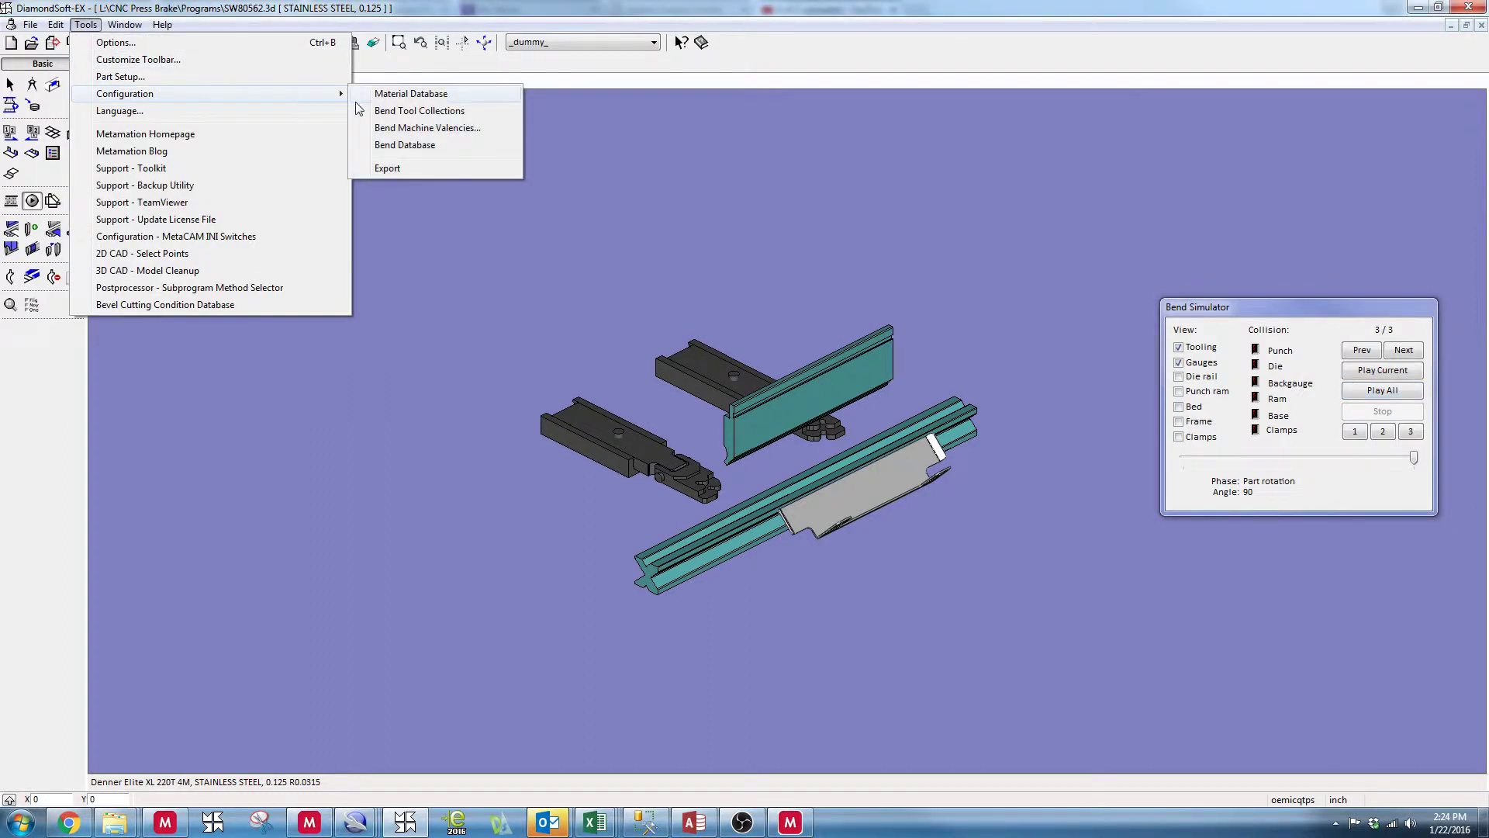
click(428, 145)
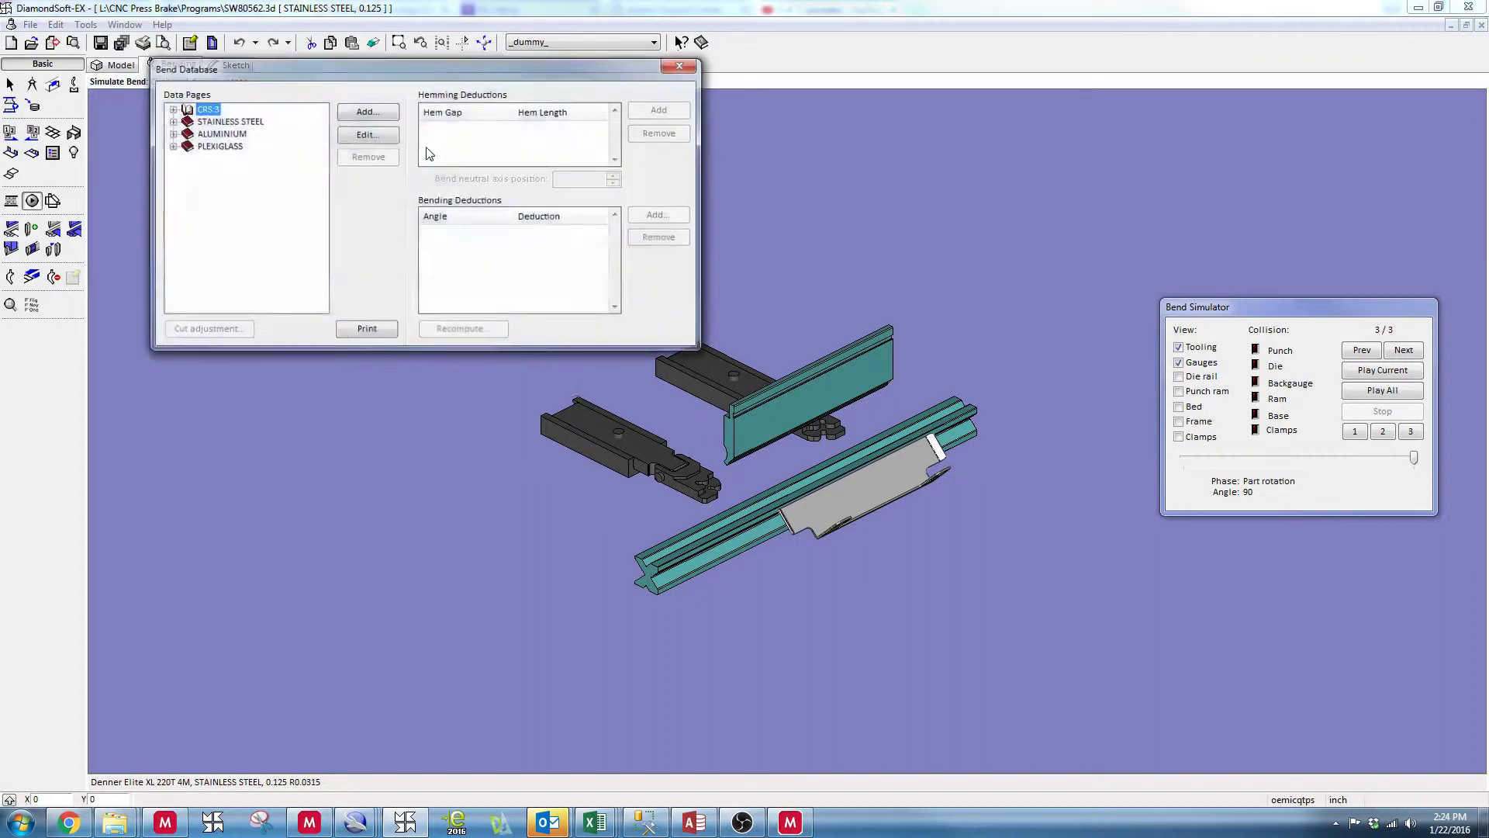
click(171, 122)
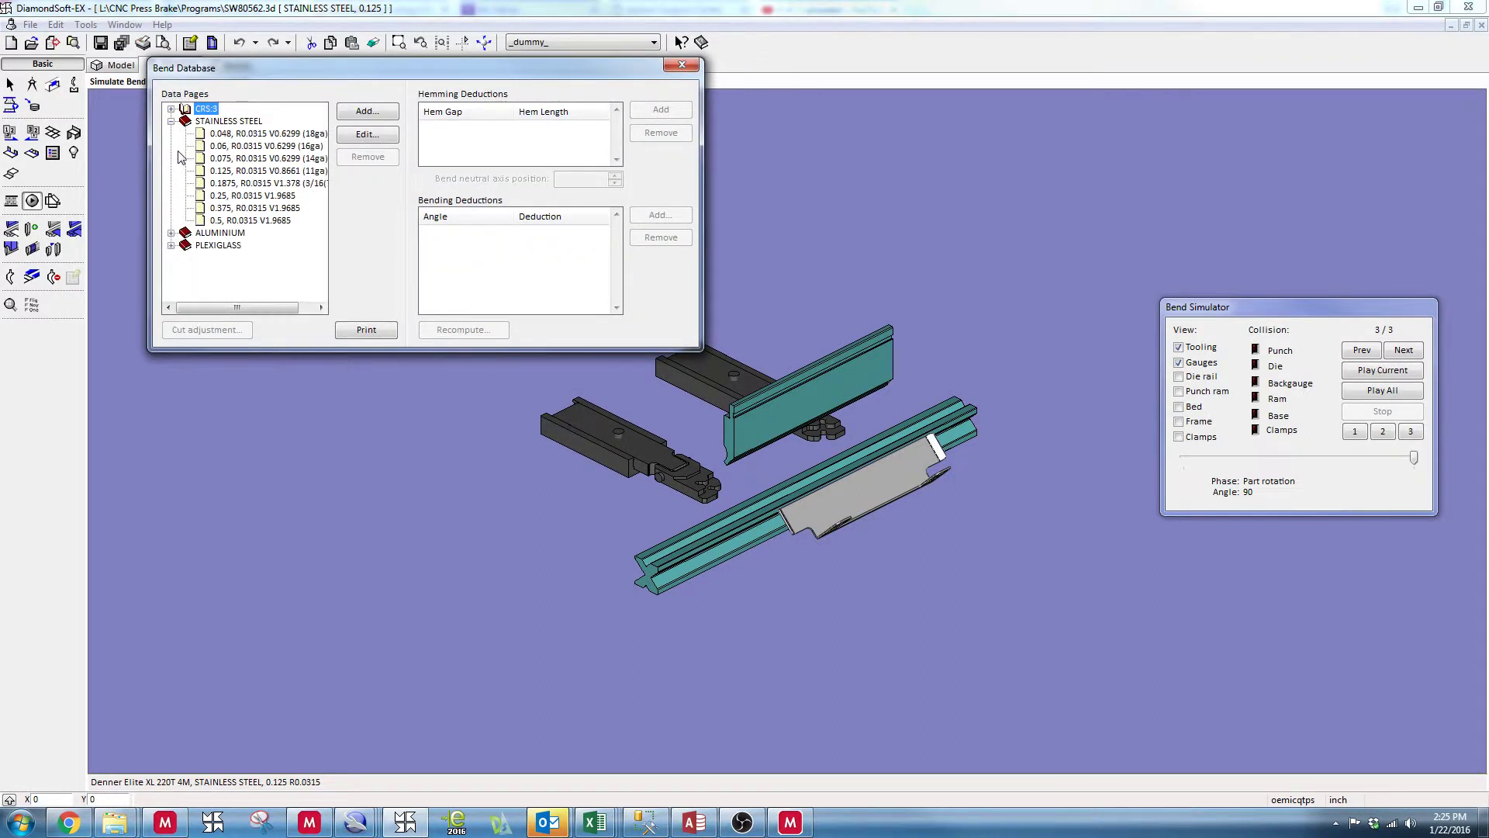
click(171, 234)
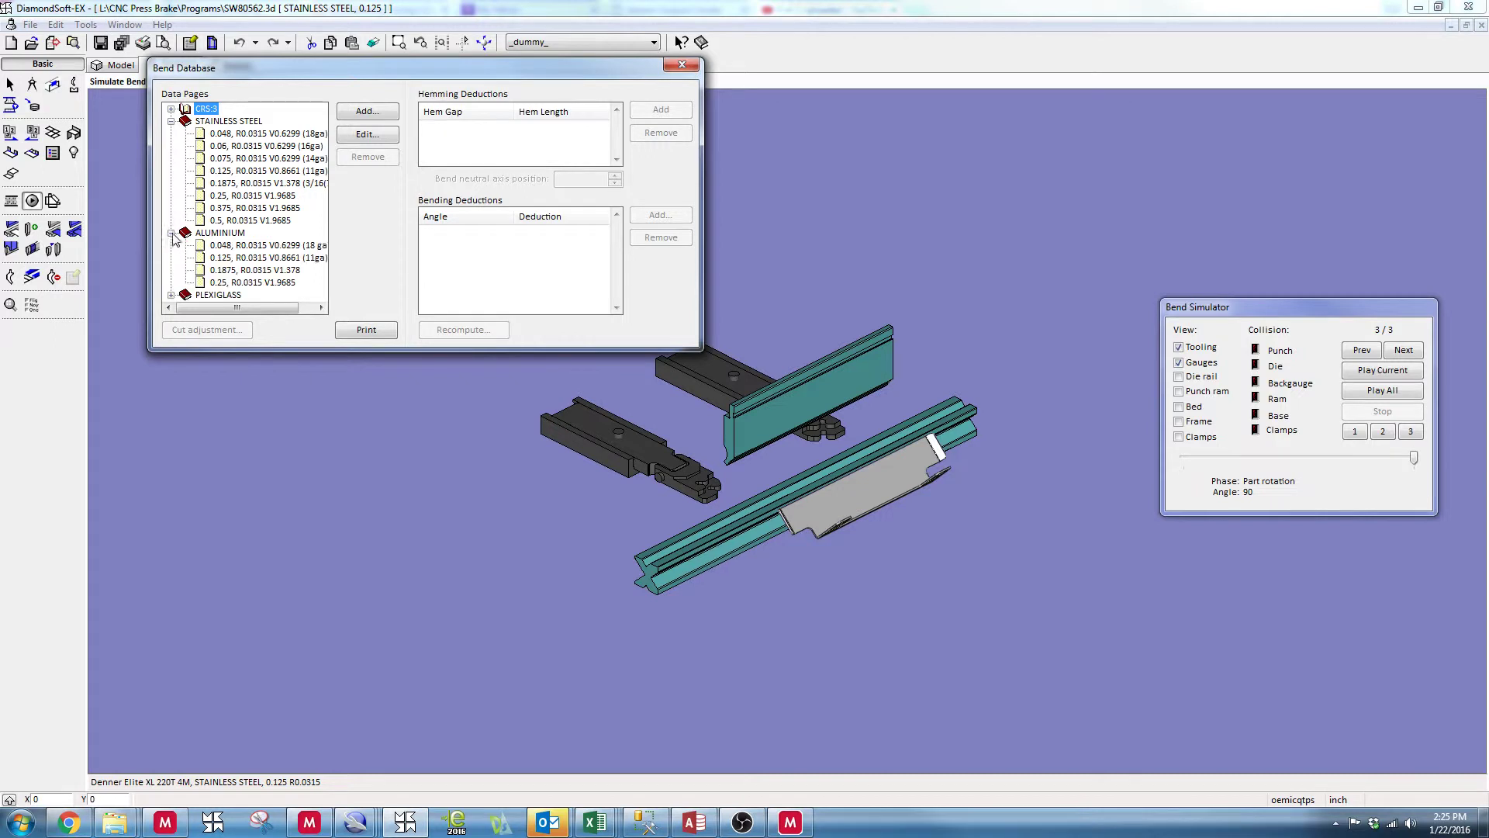
- Review the 90-degree bending deduction for 0.048 (18ga) stainless steel, expand the Plexiglass entries, and close the Bend Database
click(251, 159)
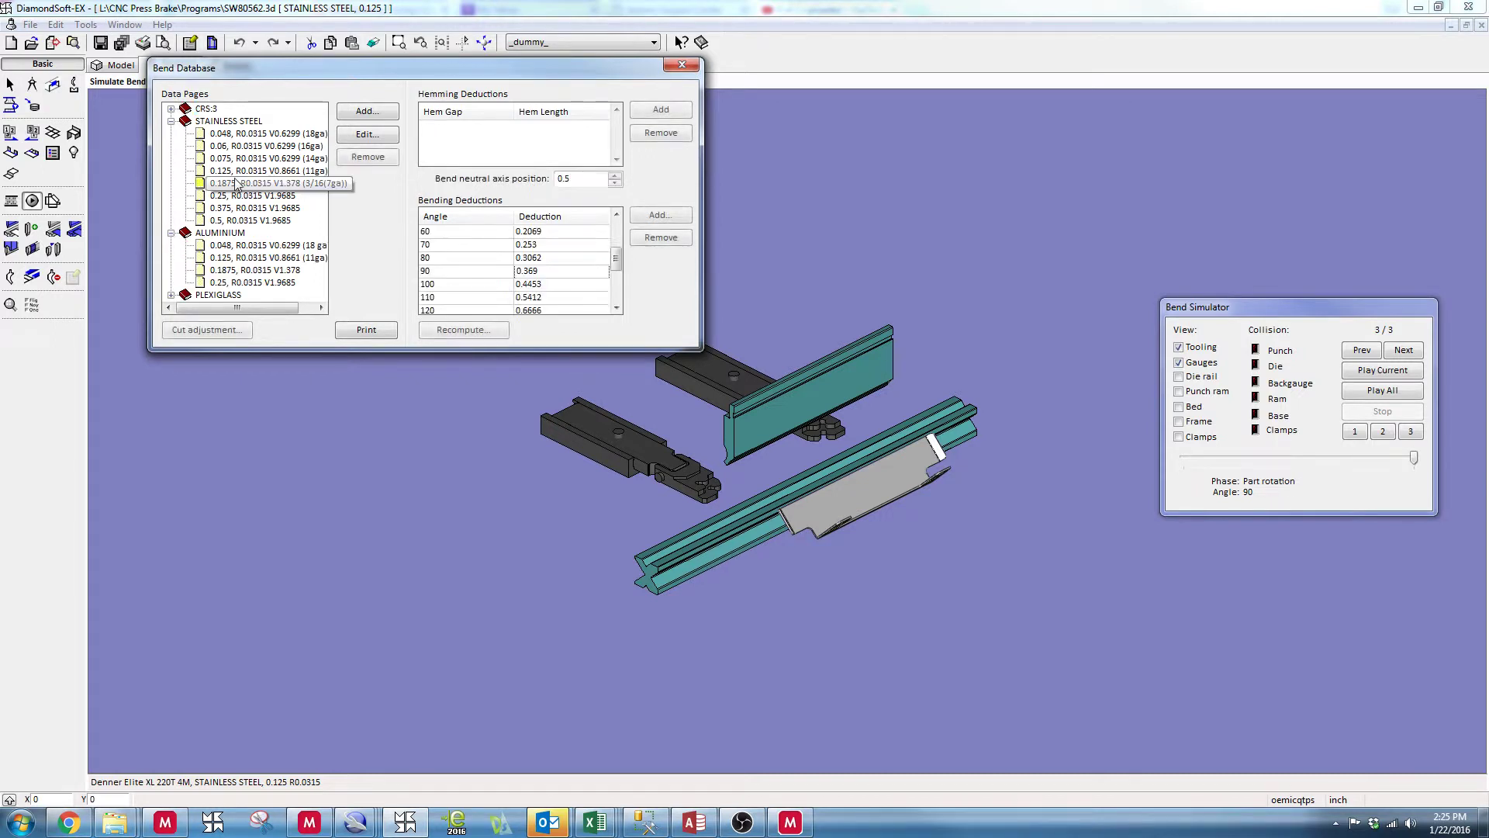
click(253, 135)
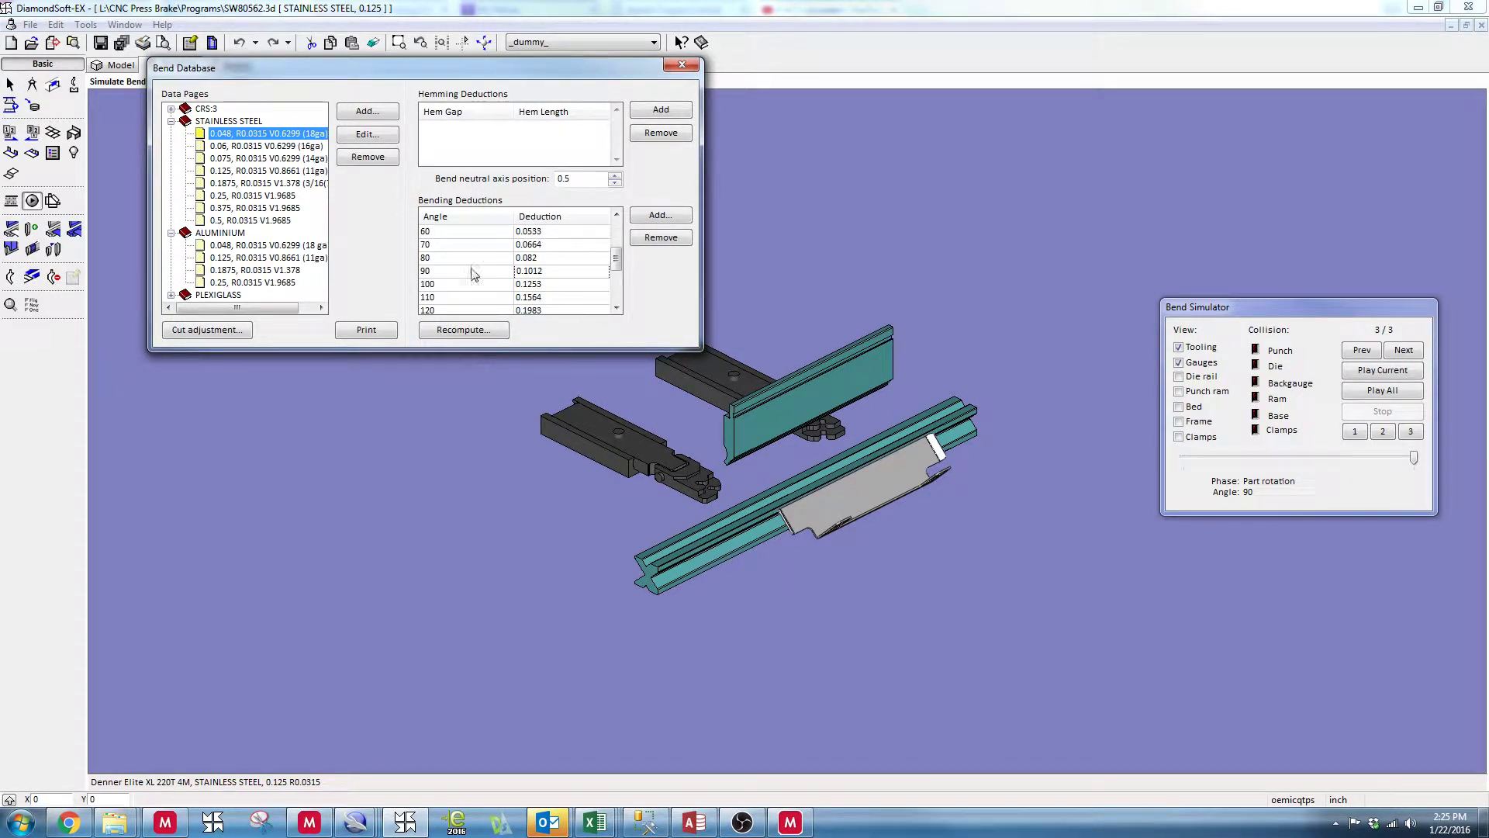
click(557, 271)
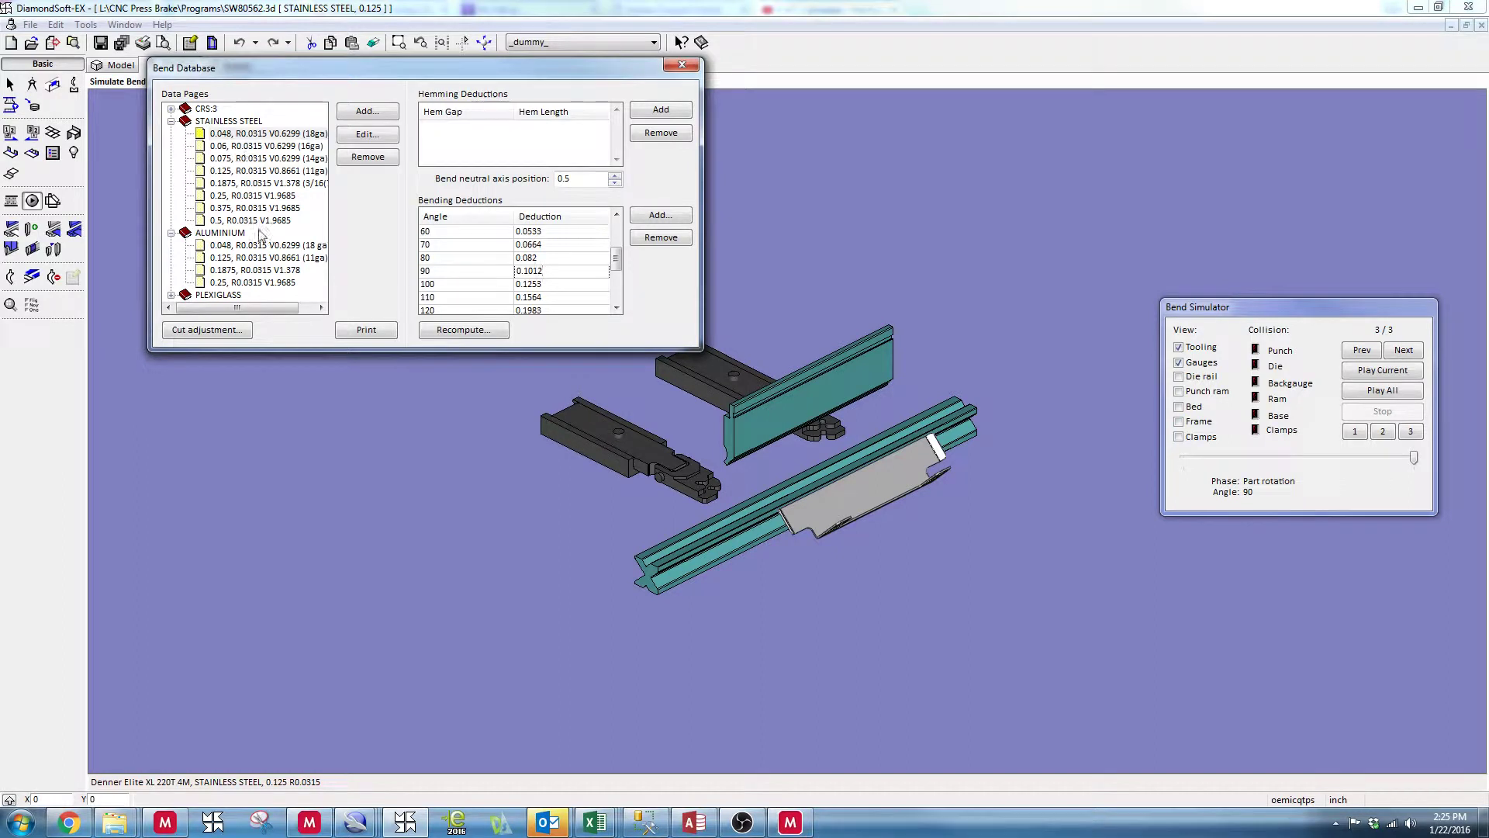
click(171, 294)
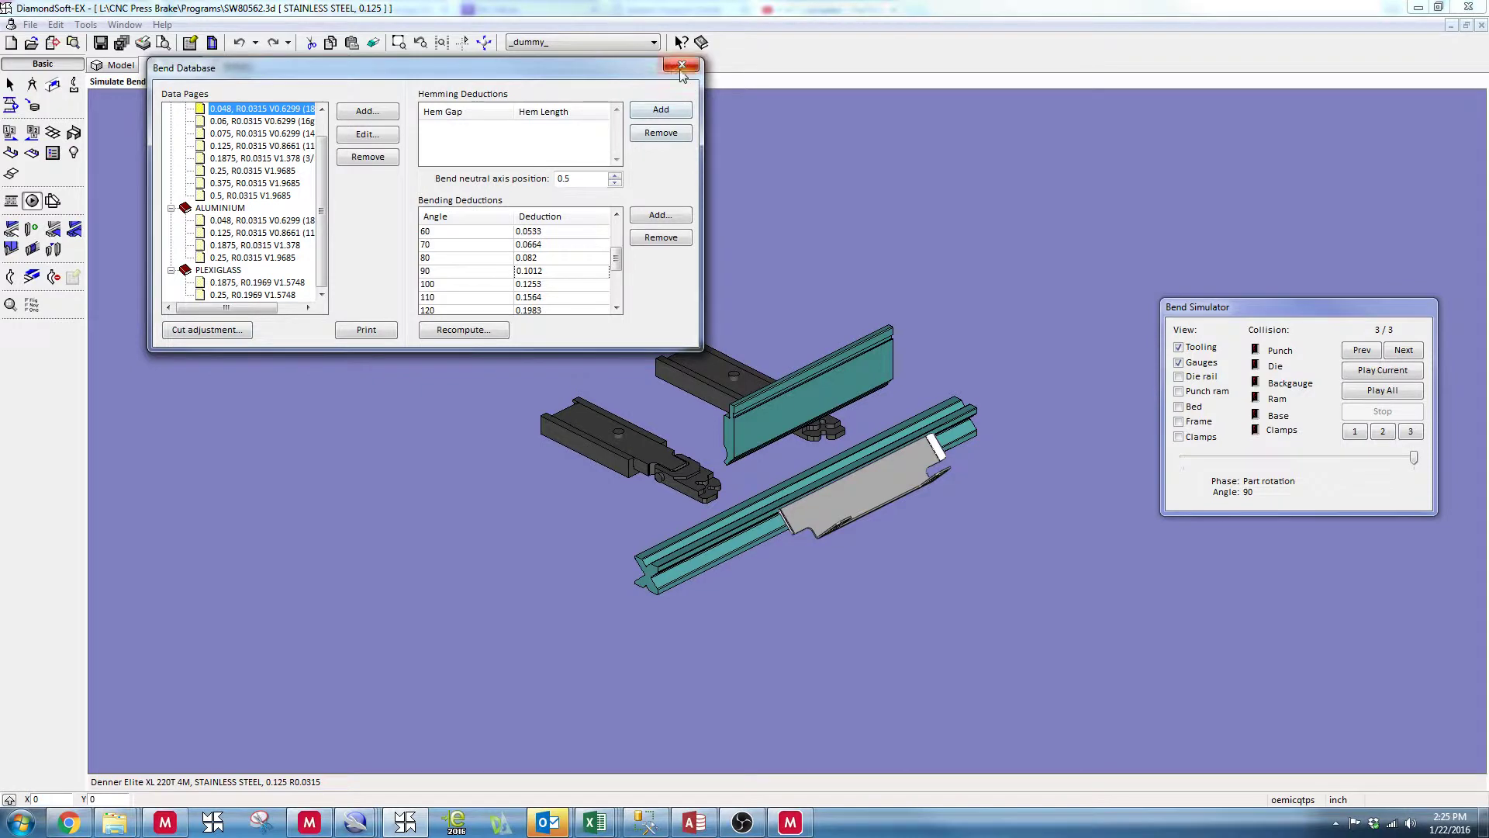
click(682, 65)
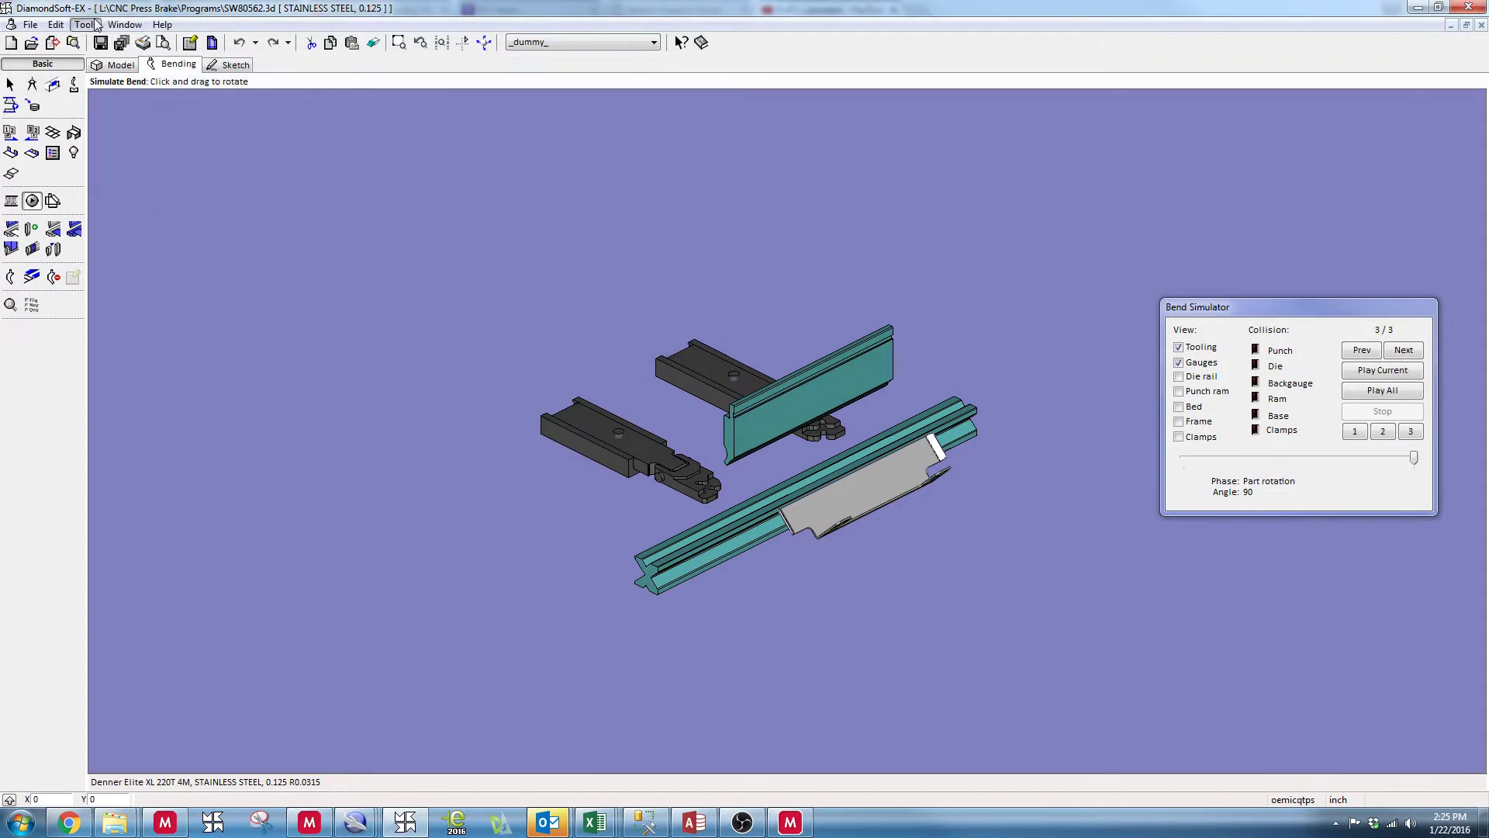
- Open the Bend Tool Collections and bring up the LeMatic Std collection for editing
click(85, 24)
mouse_move(233, 93)
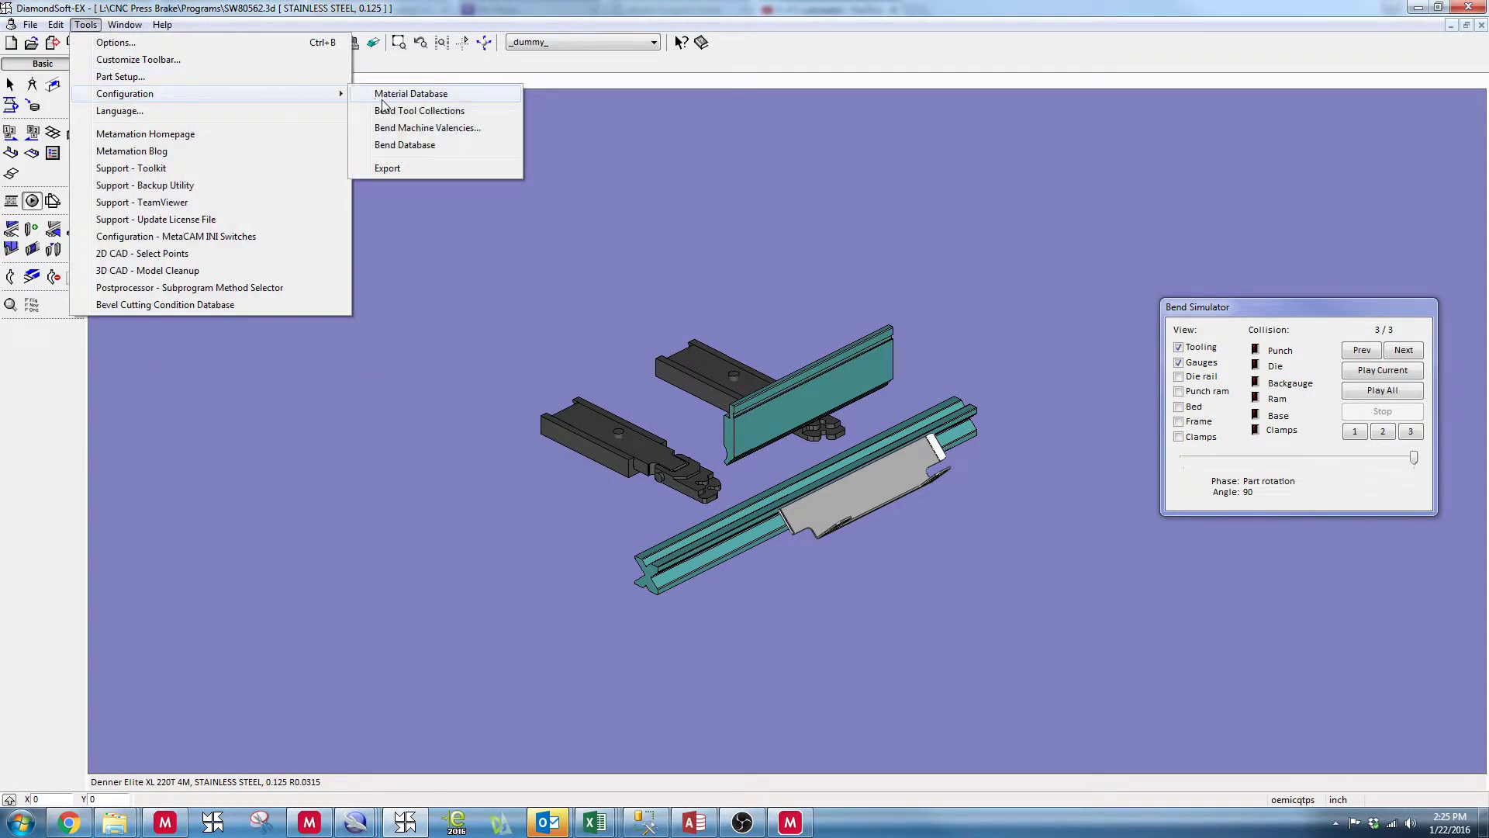
click(424, 111)
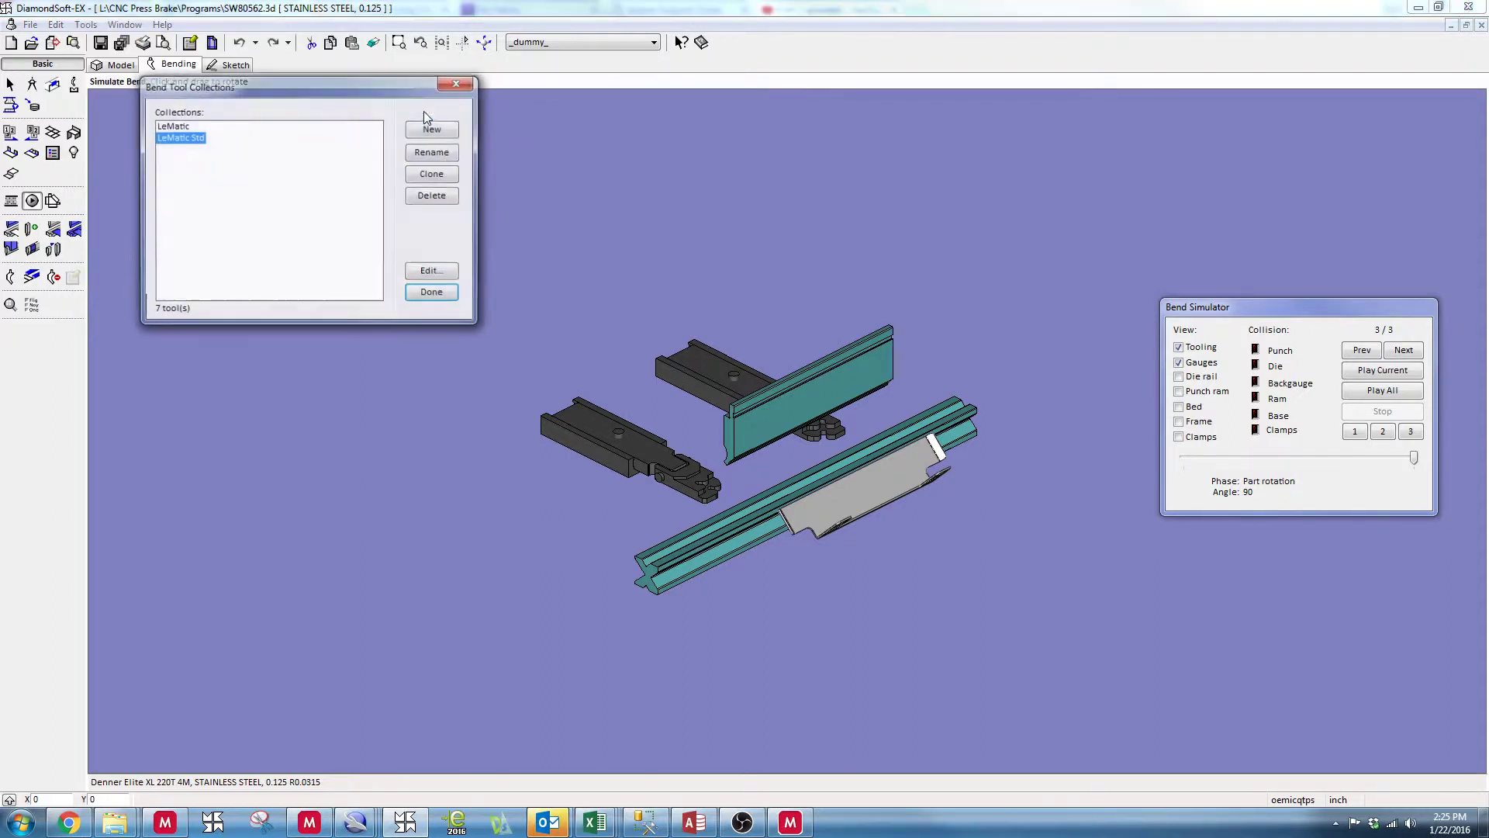
click(187, 139)
click(186, 127)
click(186, 140)
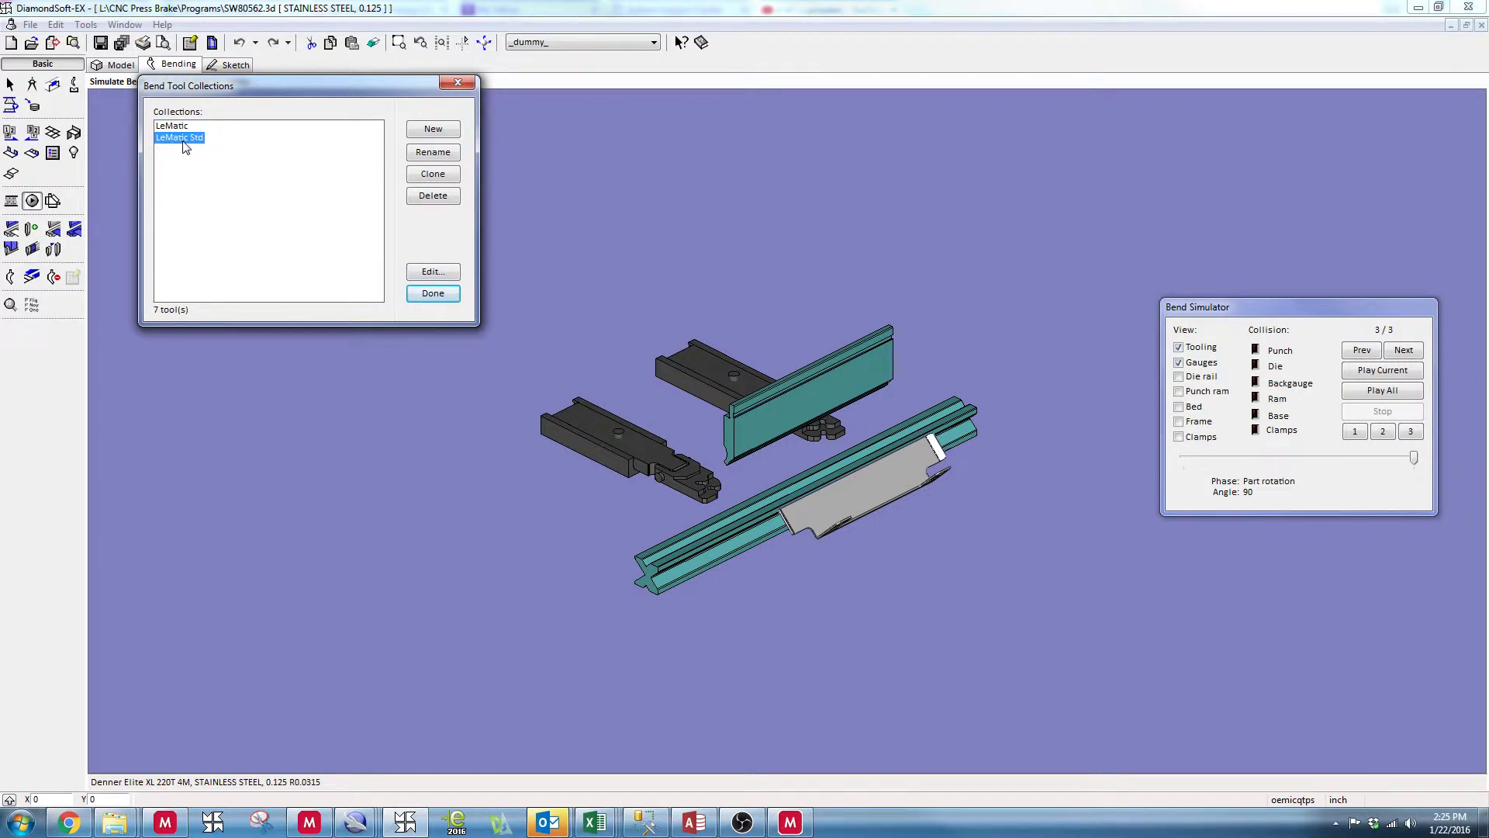
click(423, 273)
- Expand the punch and die groups in the collection and look over the Standard, Acute and Block categories
click(285, 214)
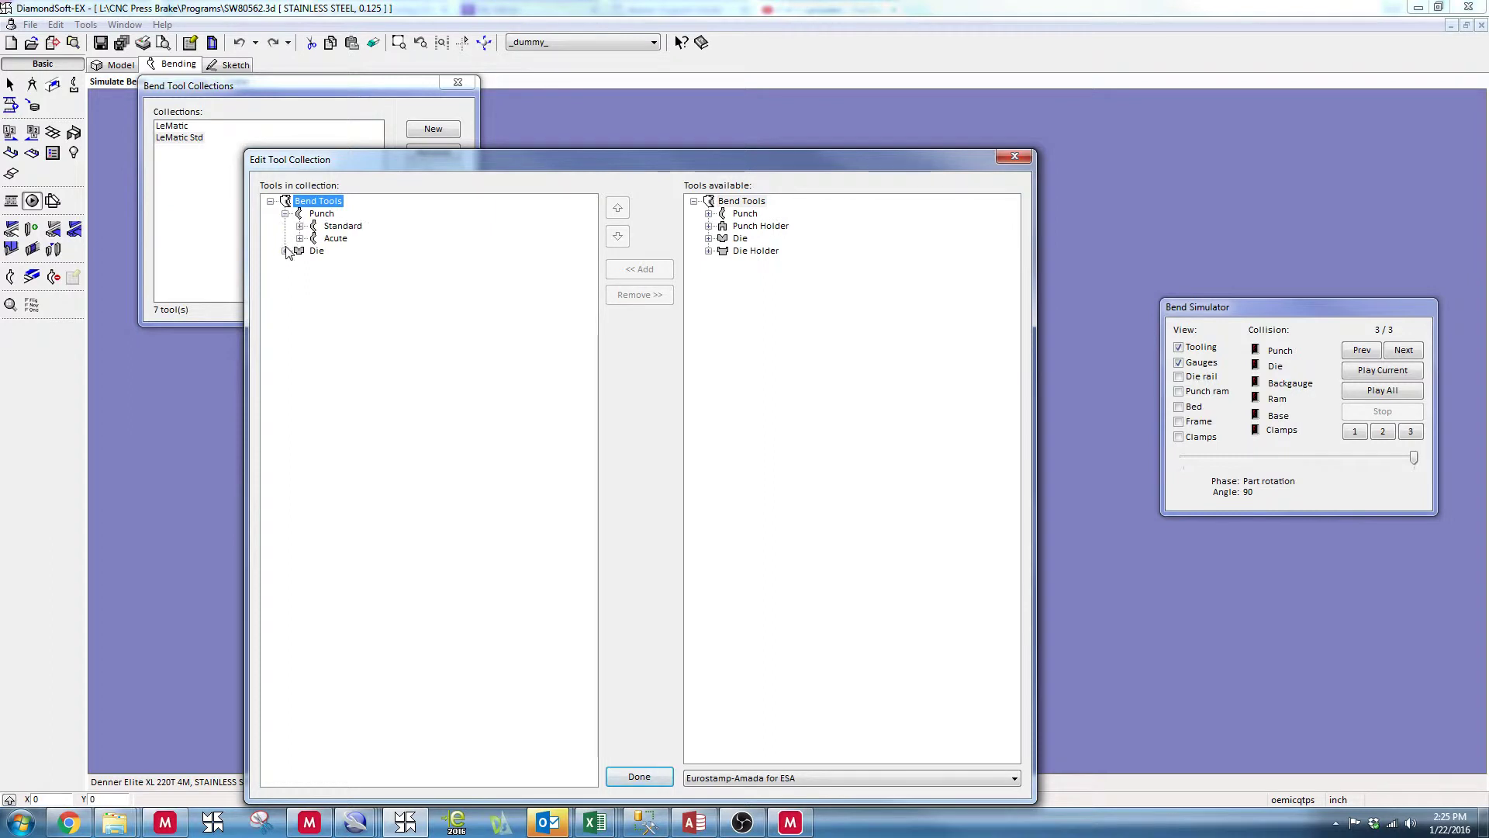
click(285, 251)
click(342, 225)
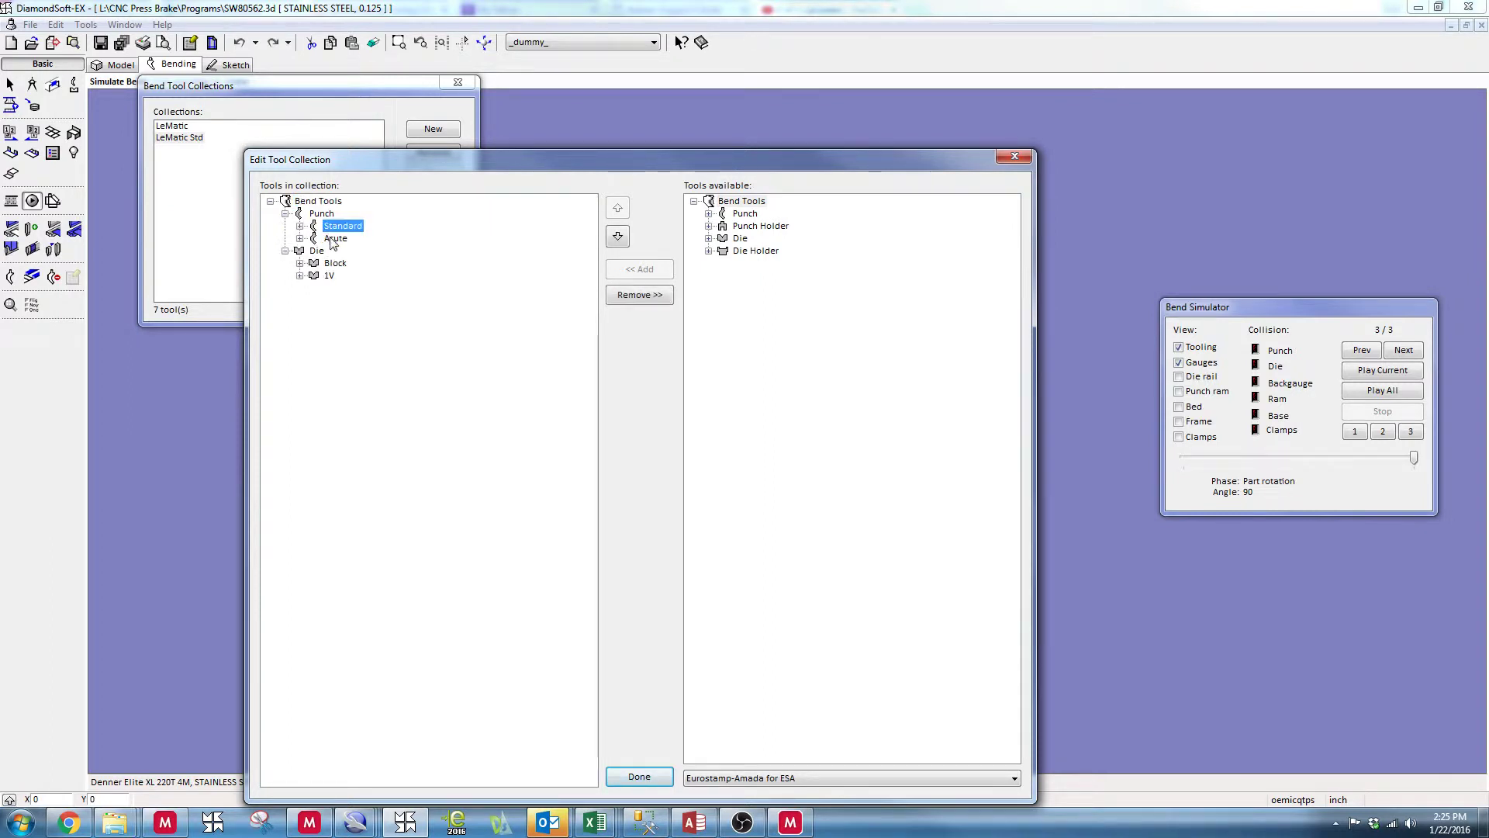
click(335, 238)
click(334, 263)
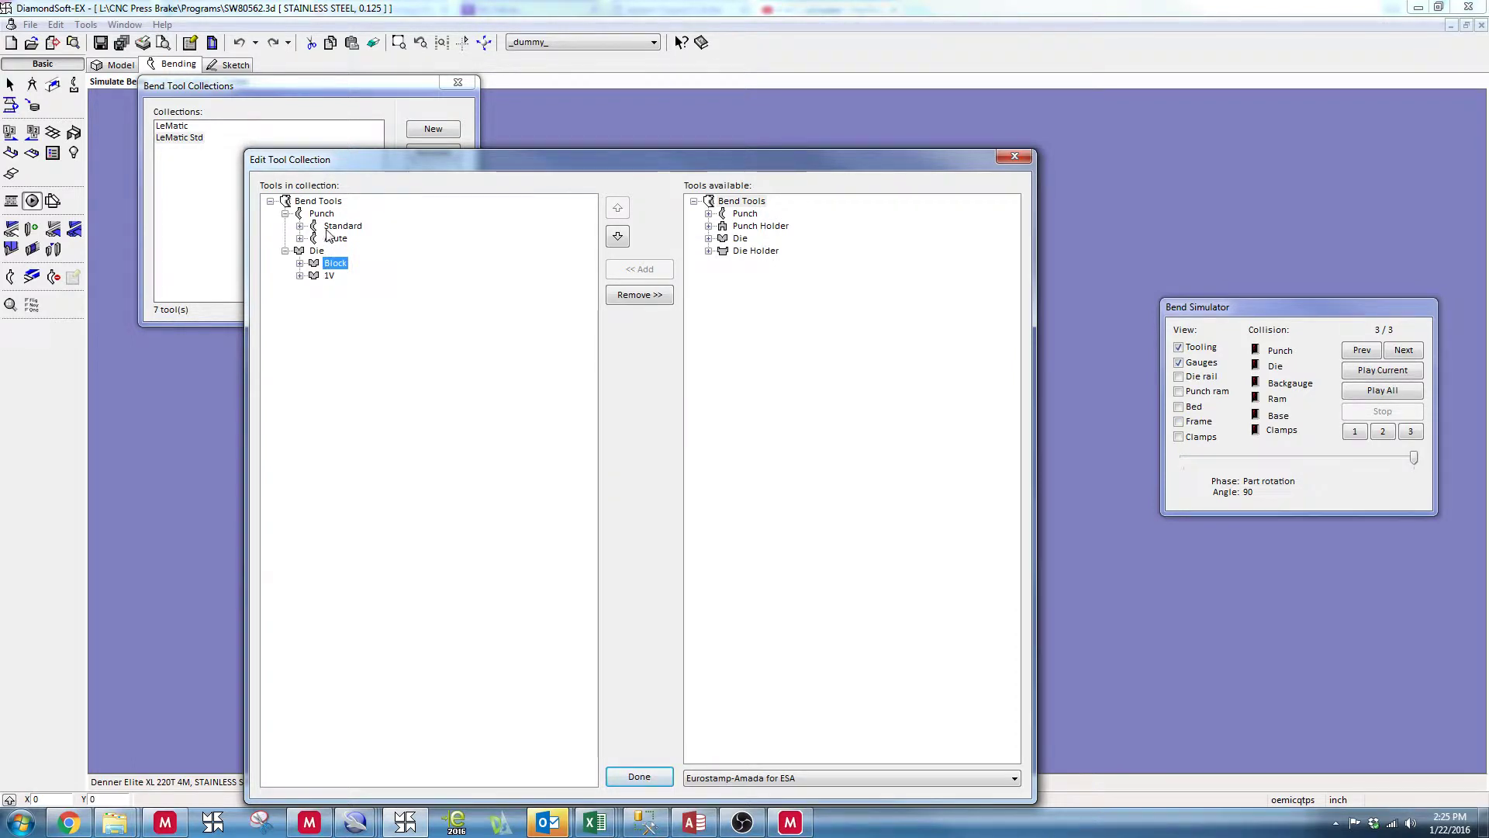
- Open the 1281-Standard punch in the Bend Tool Editor, review its 16.3386 and 32.874 segment lengths, and close the editor
double_click(338, 226)
click(387, 239)
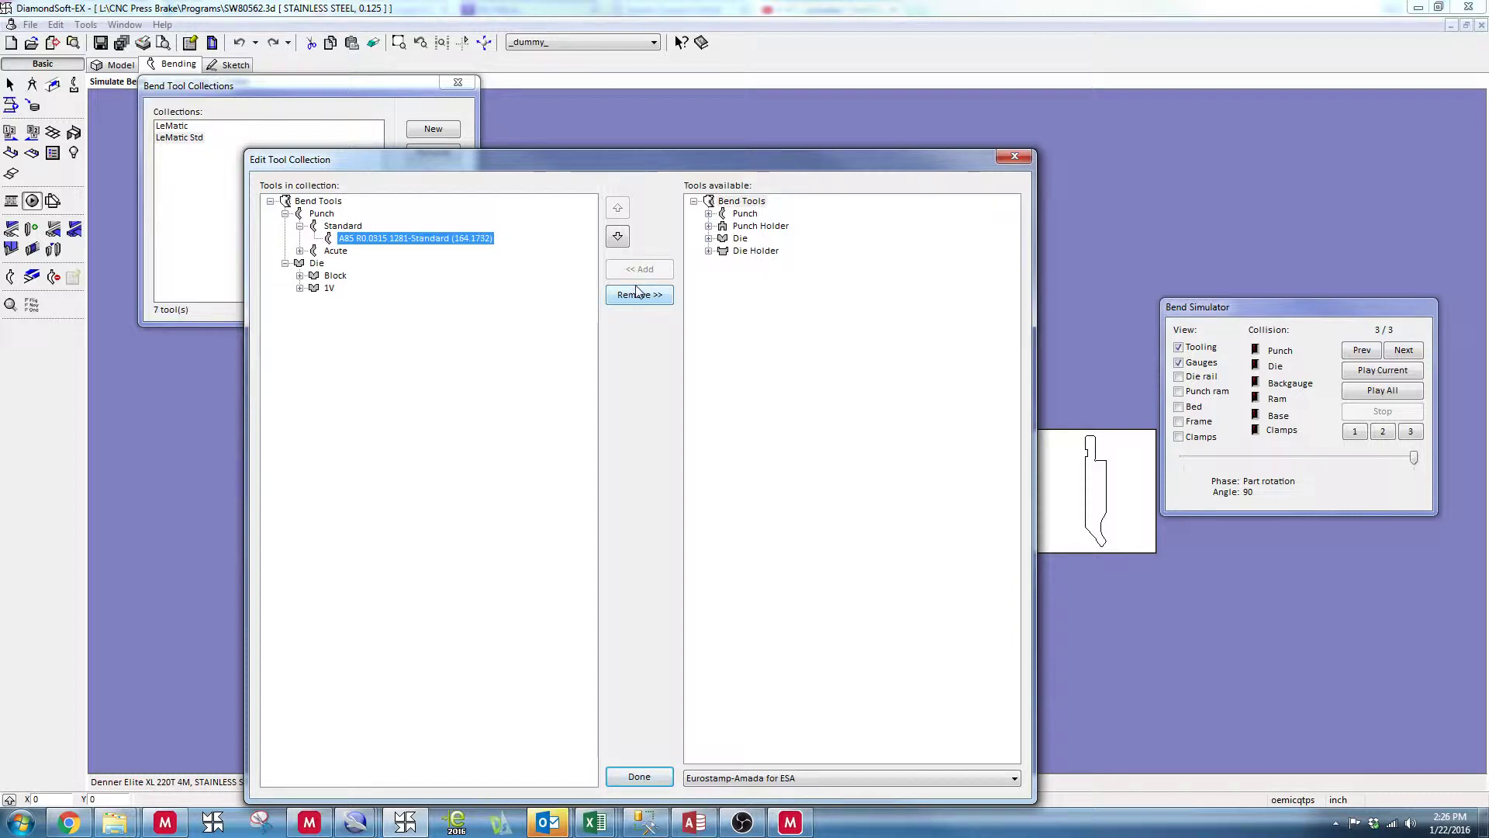
double_click(426, 244)
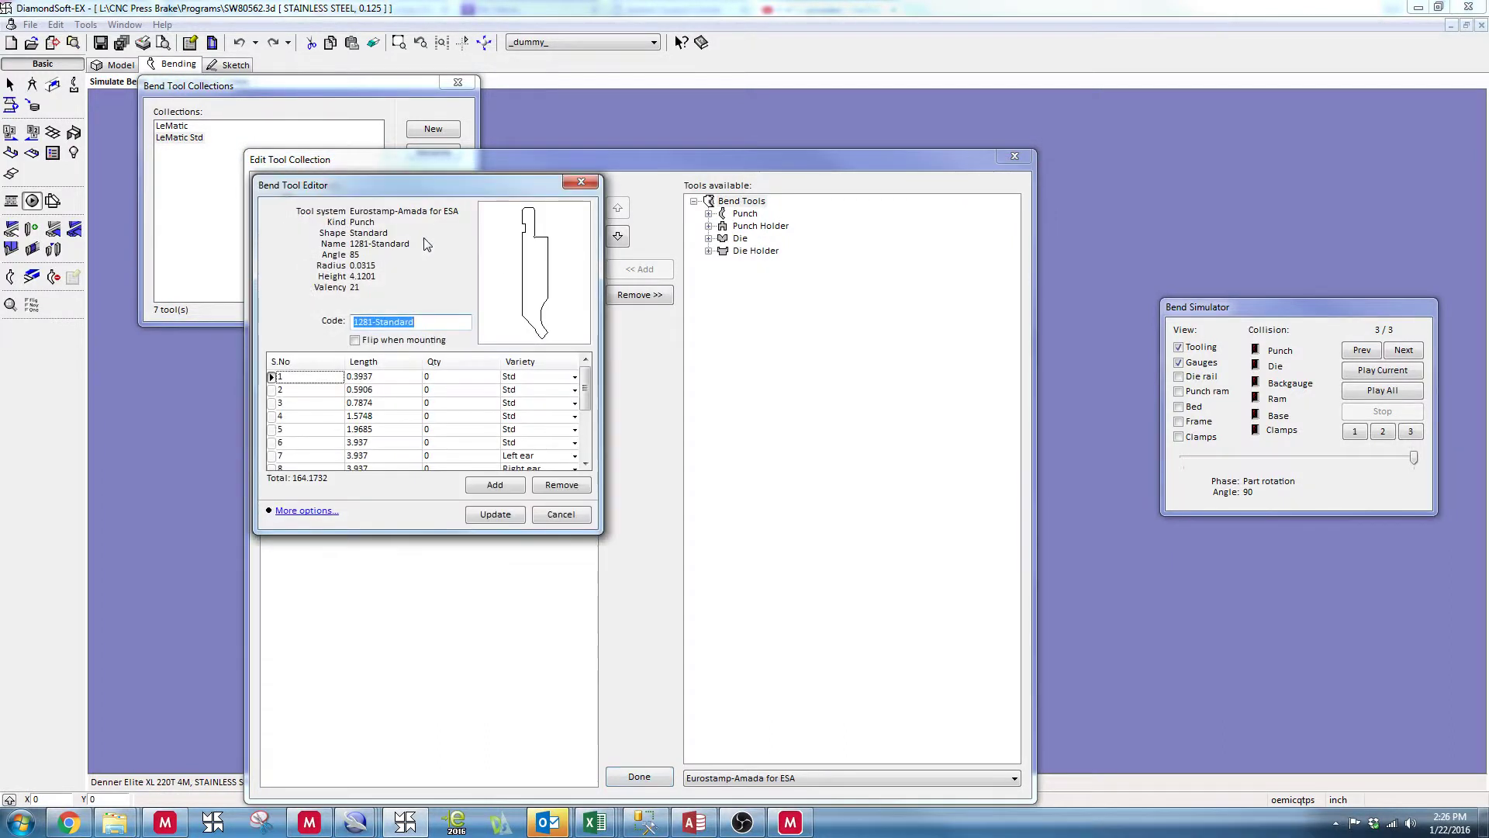
scroll(477, 440, down, 3)
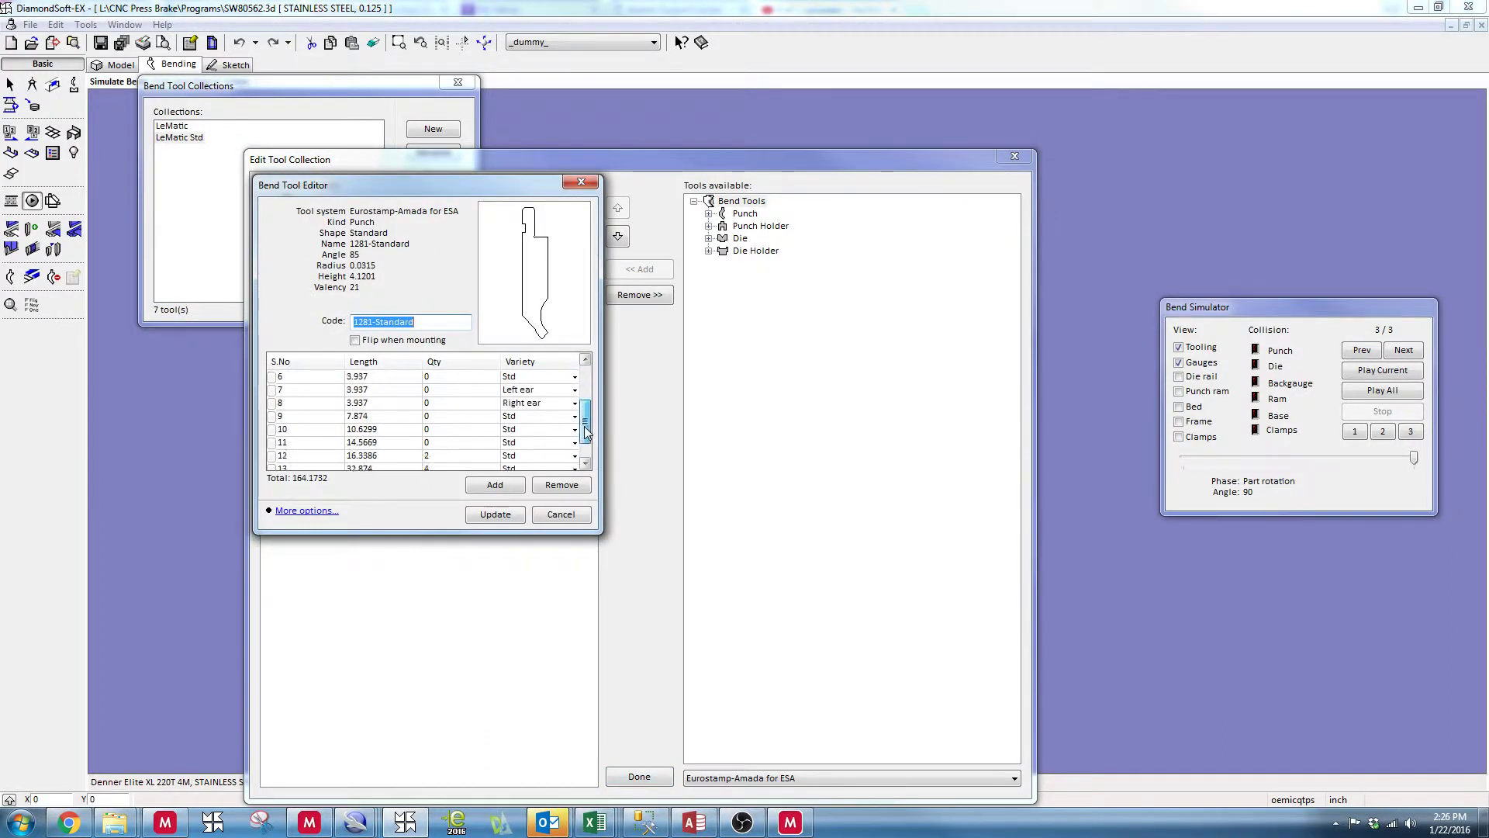
click(397, 434)
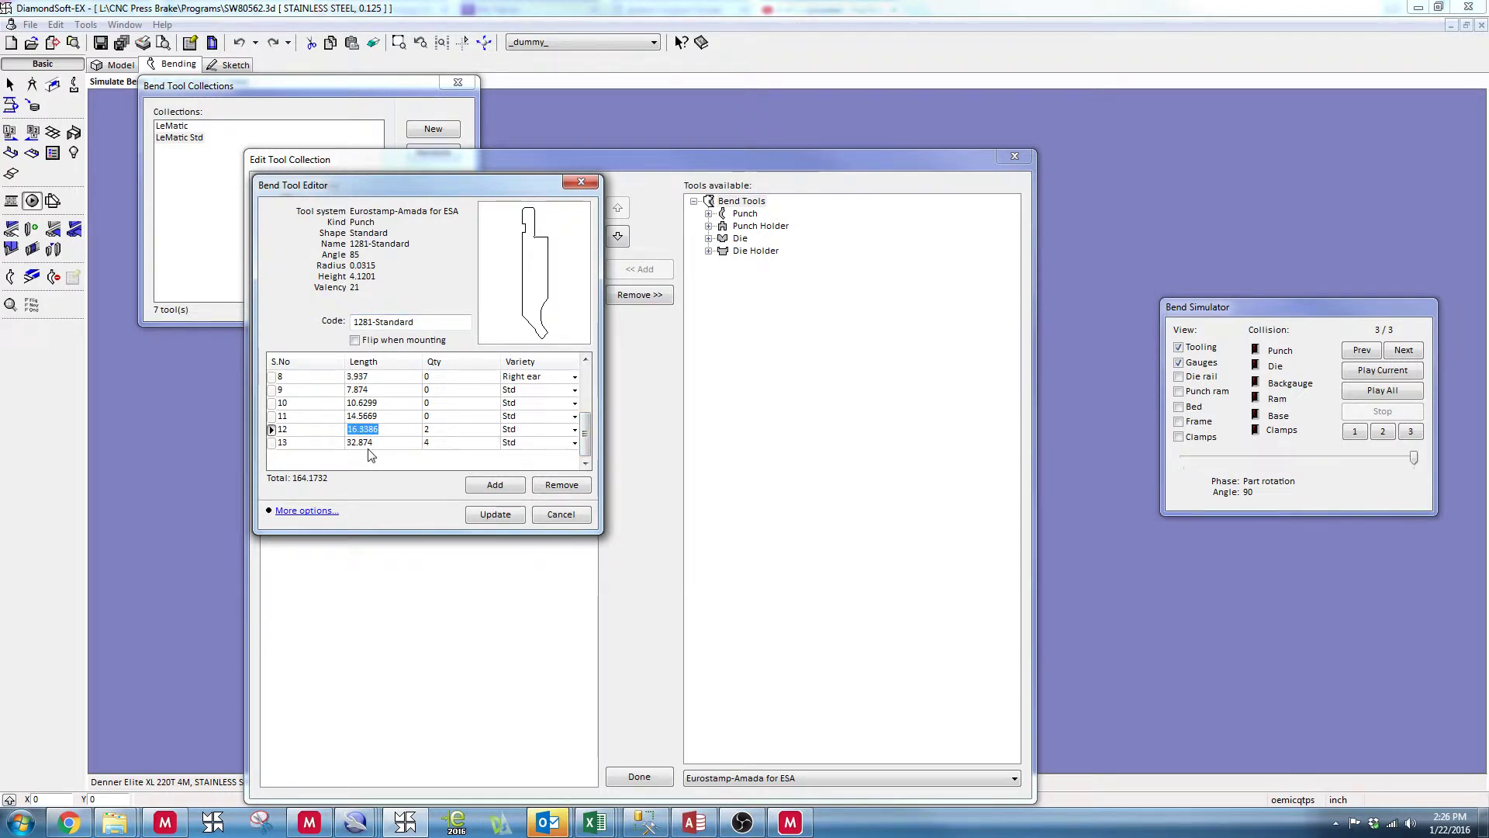
click(388, 443)
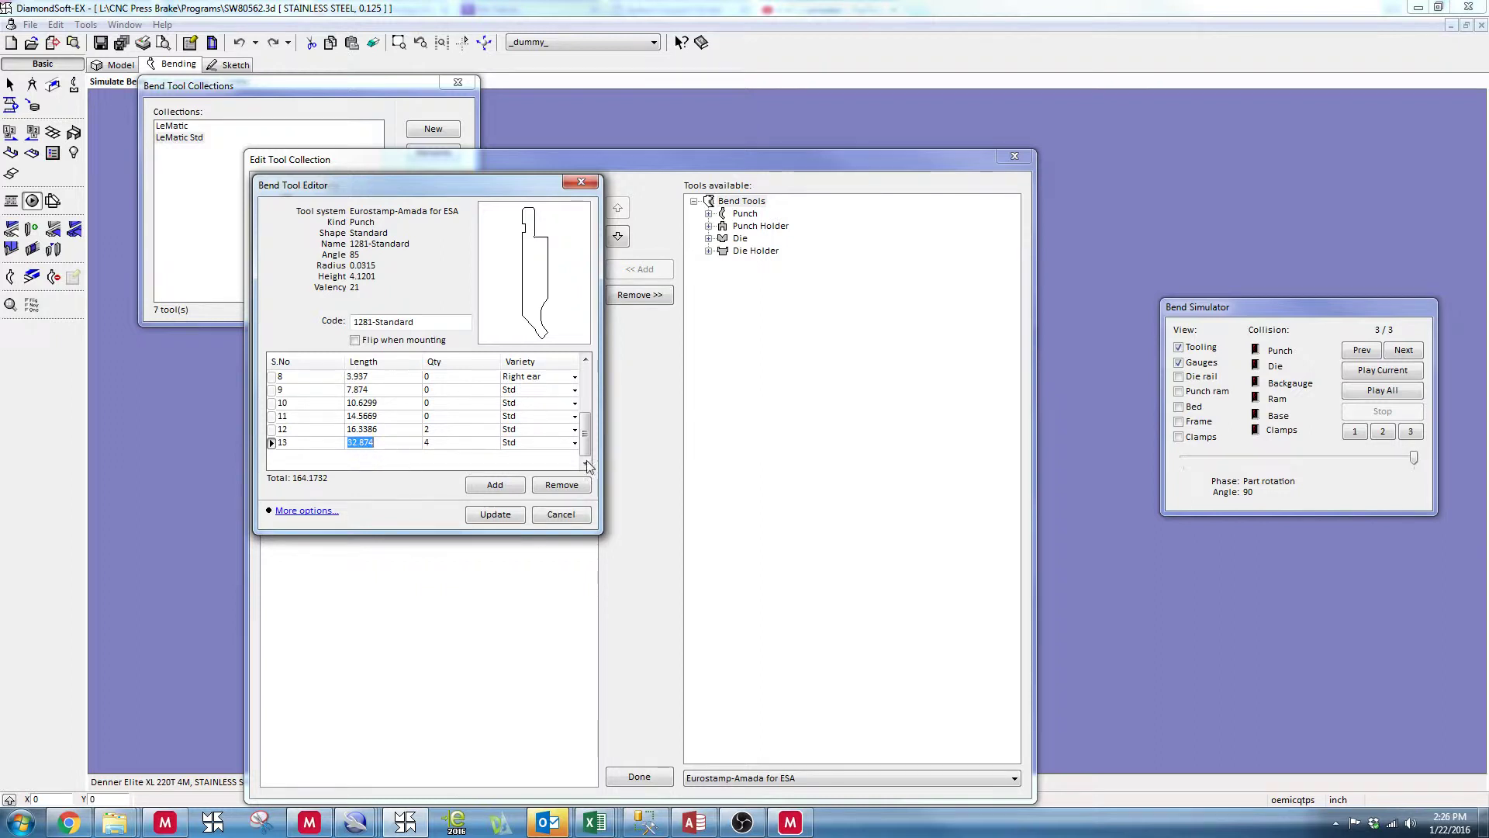
click(582, 184)
- Expand the Block dies and compare the profiles of the 2067 V16, V22, V35 and V50 dies
click(300, 276)
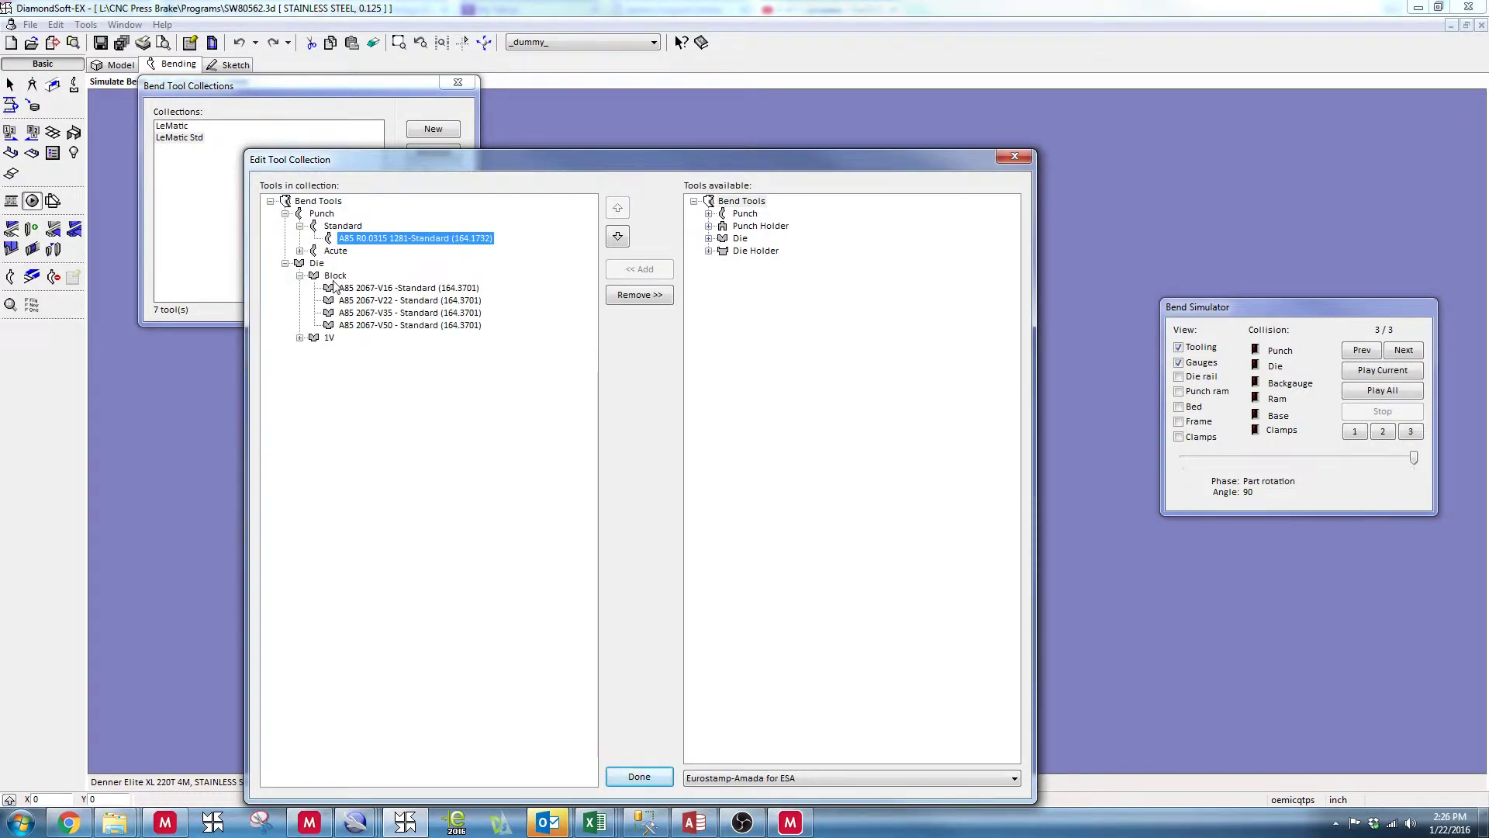
click(366, 288)
click(381, 300)
click(385, 313)
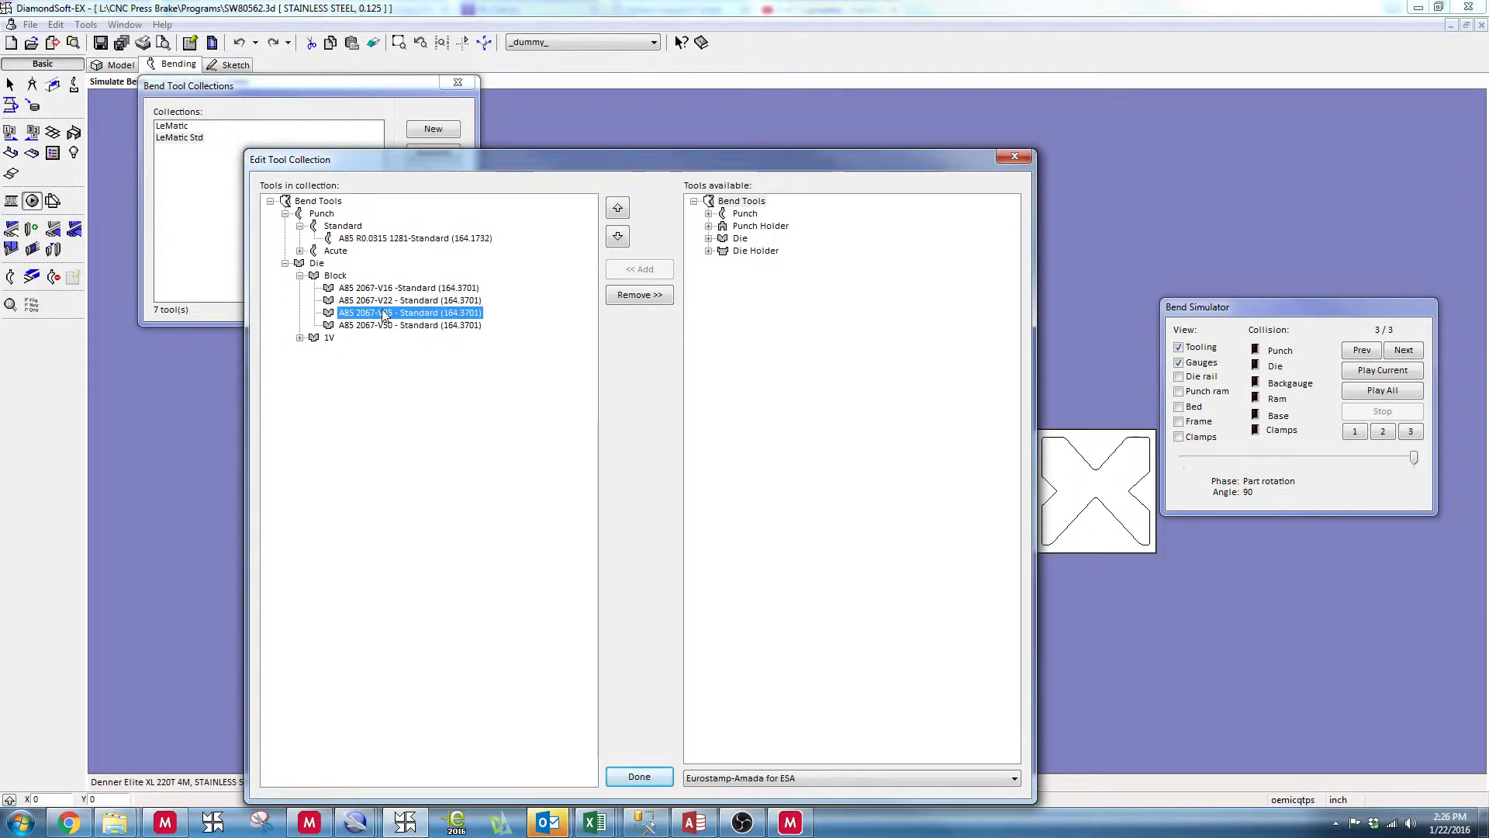
click(387, 326)
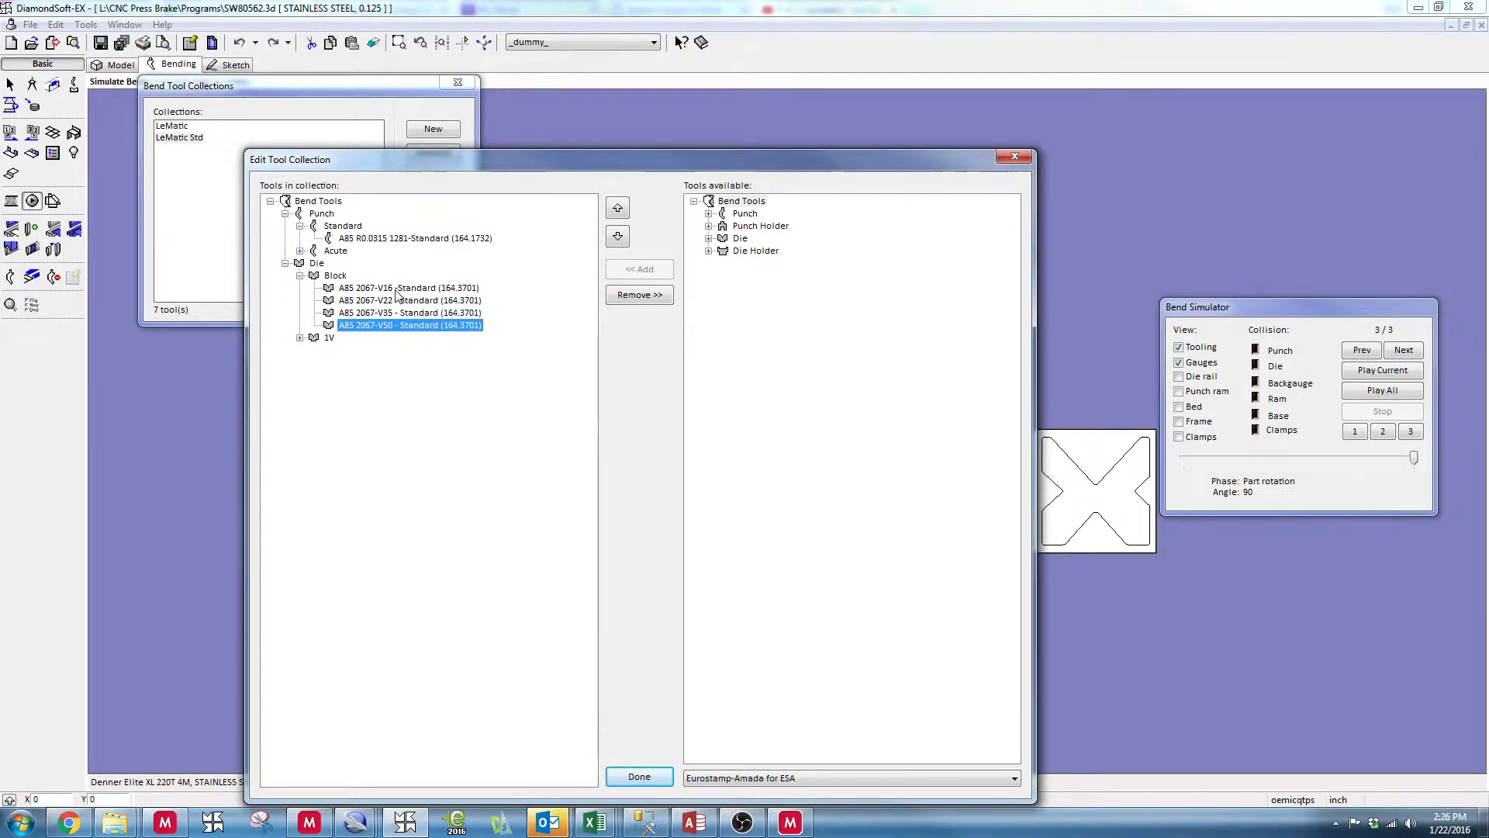
click(396, 289)
click(396, 301)
click(394, 313)
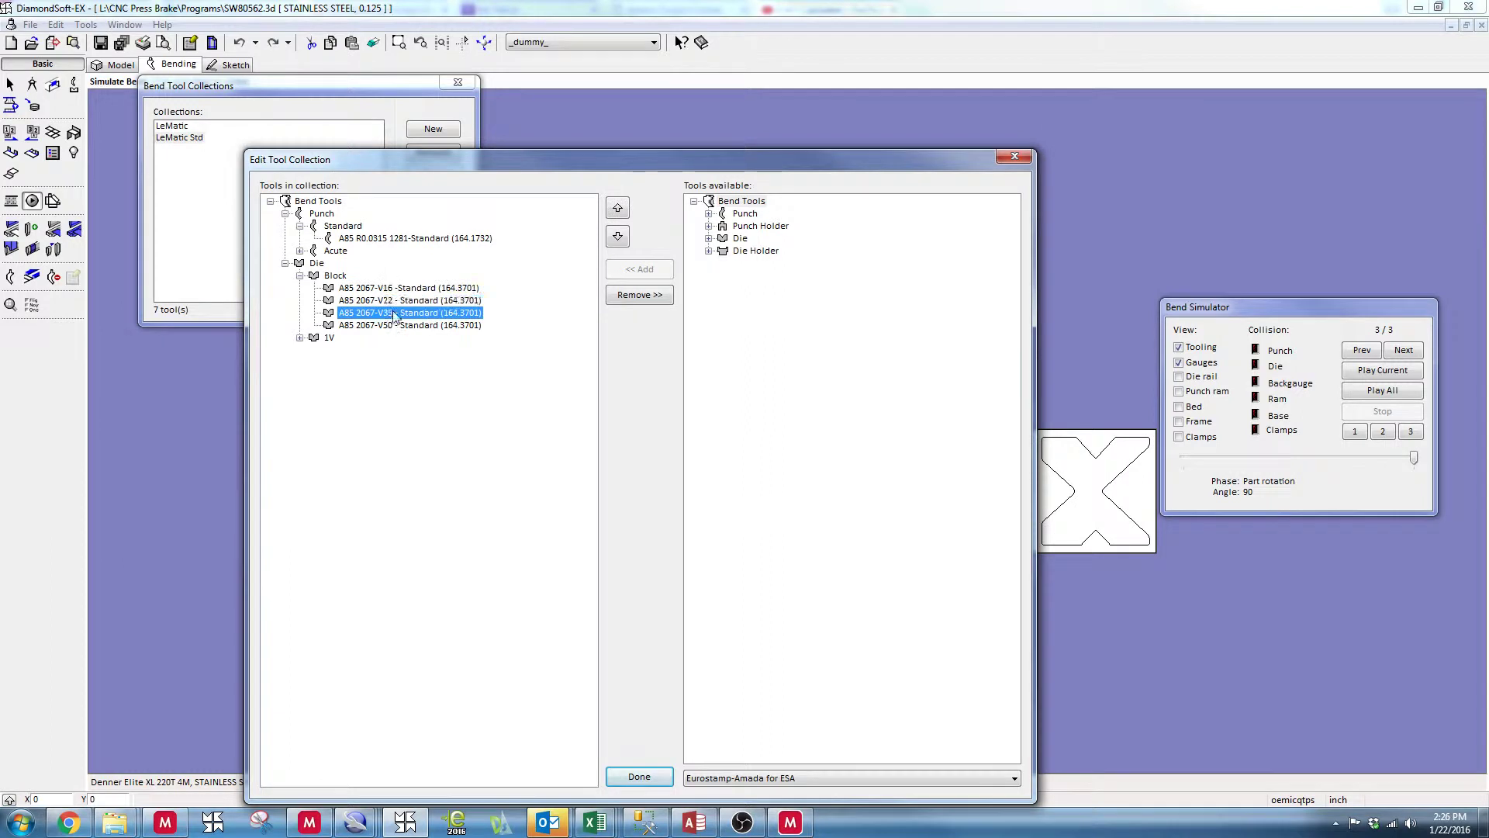
- Step back through the Block dies between 2067-V16 and 2067-V50 to compare their V-opening profiles once more
click(394, 294)
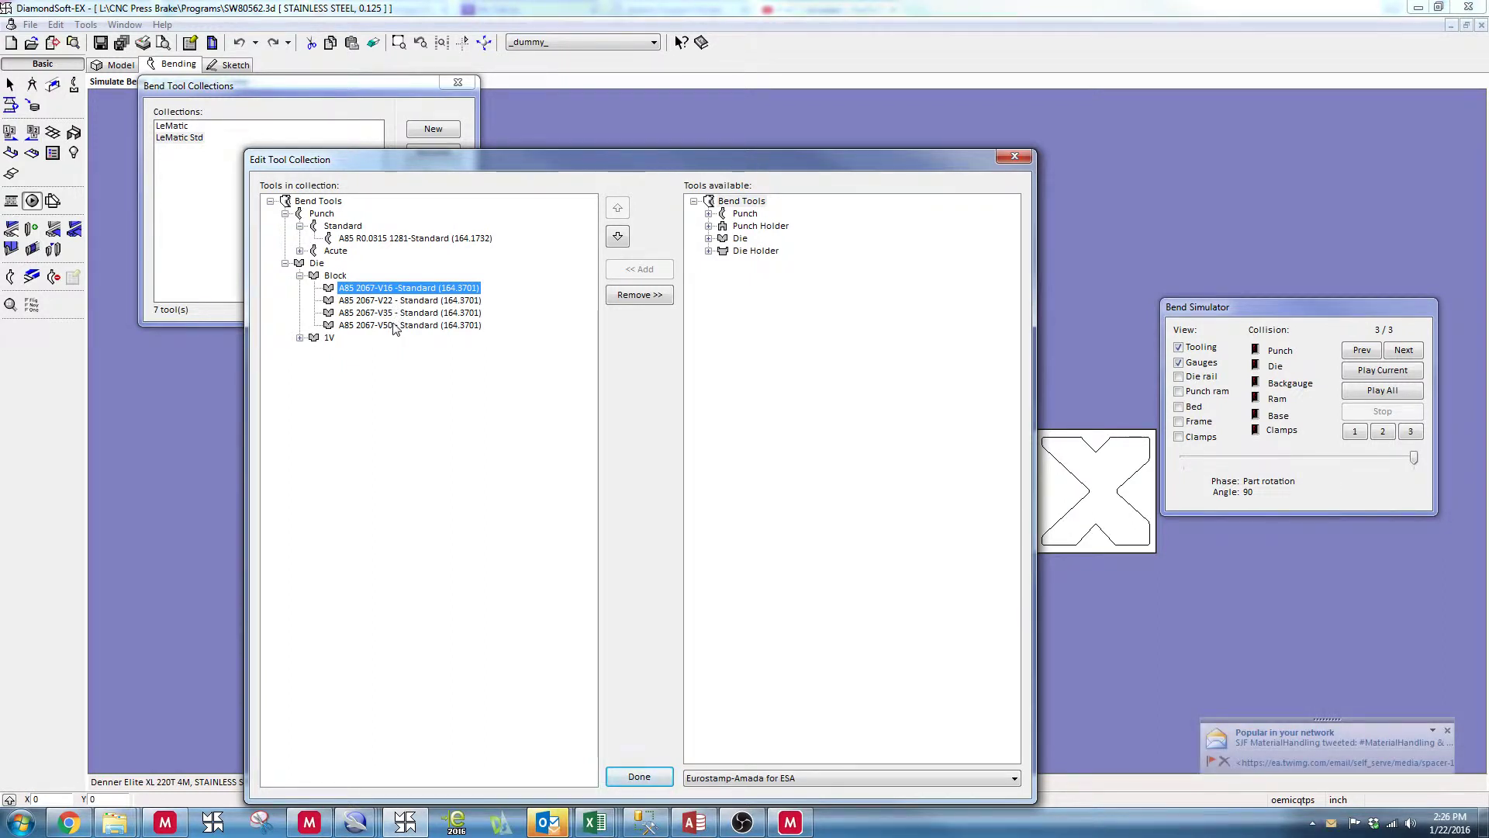
click(394, 326)
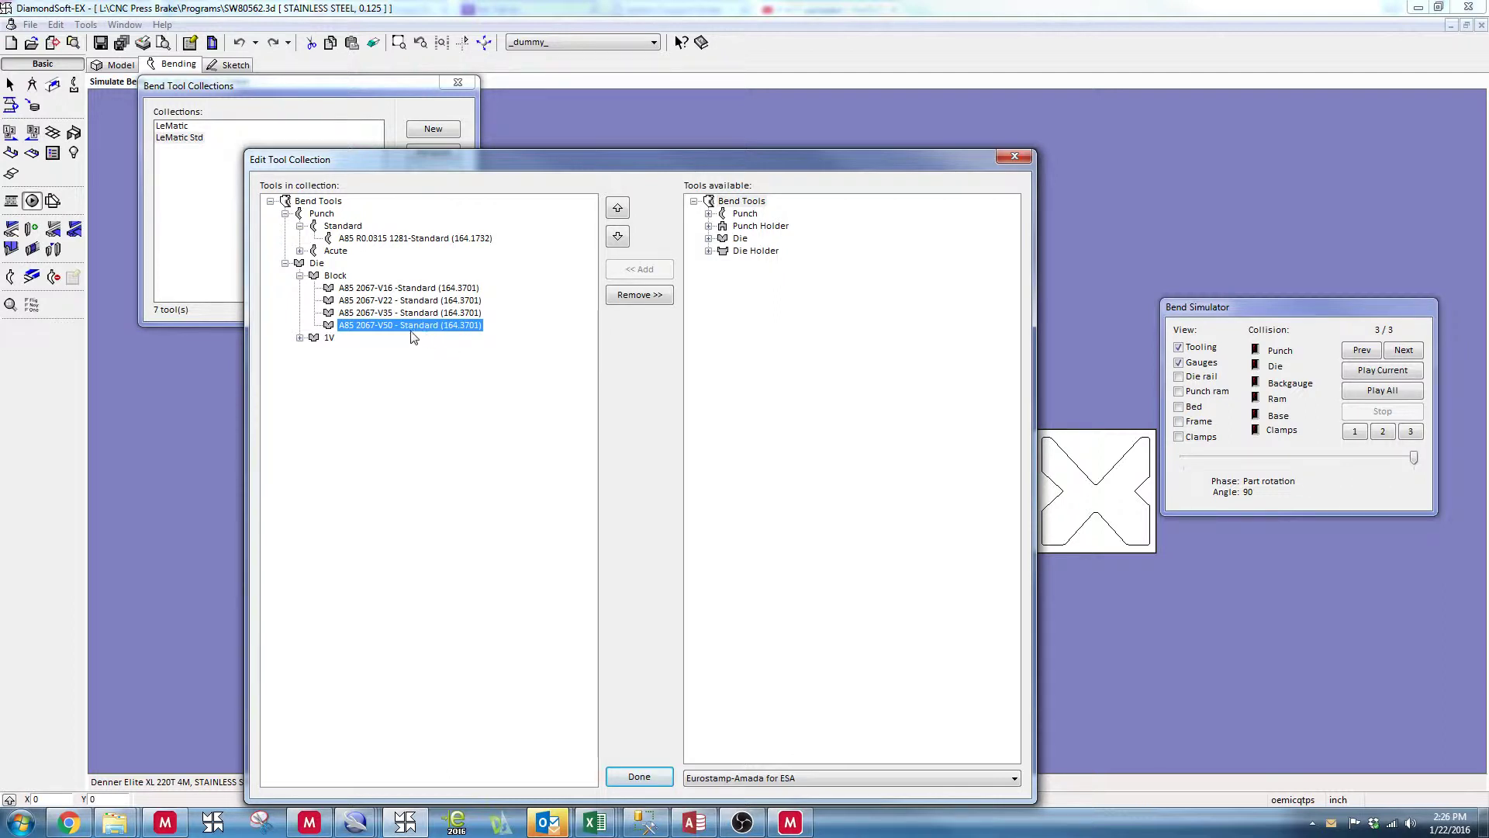
click(411, 312)
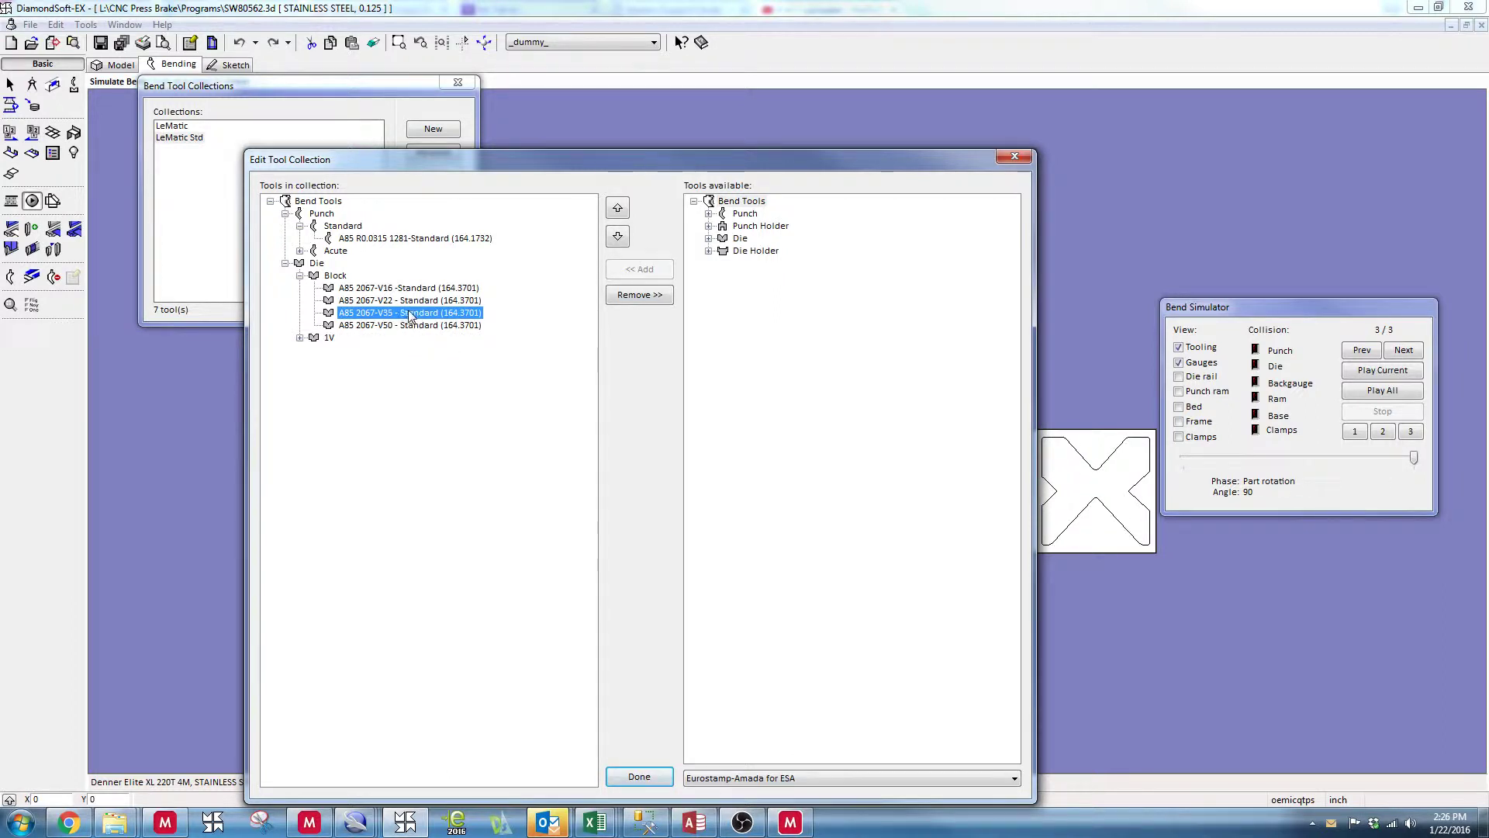
click(409, 303)
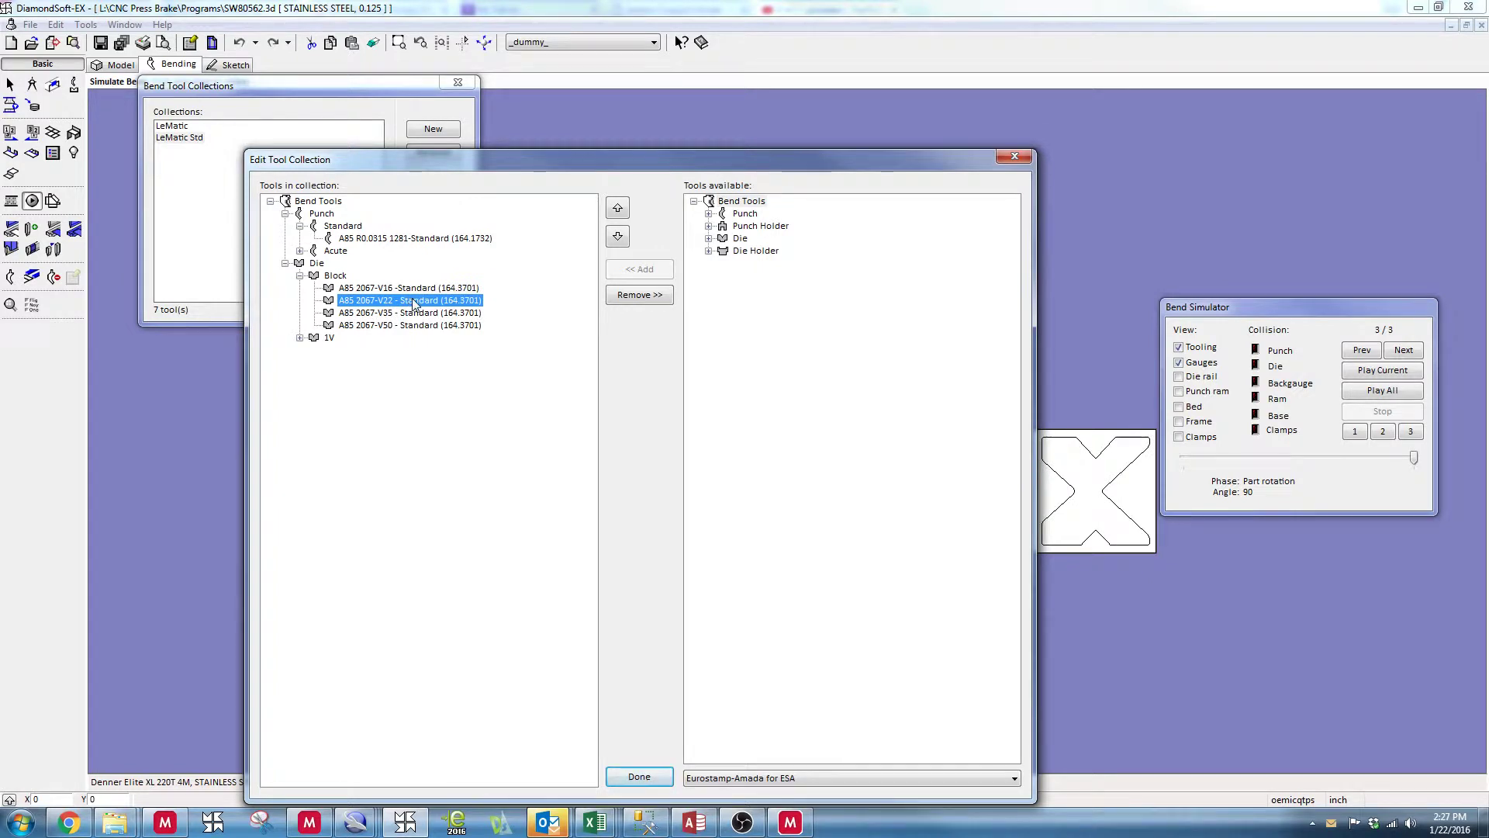
key(Up)
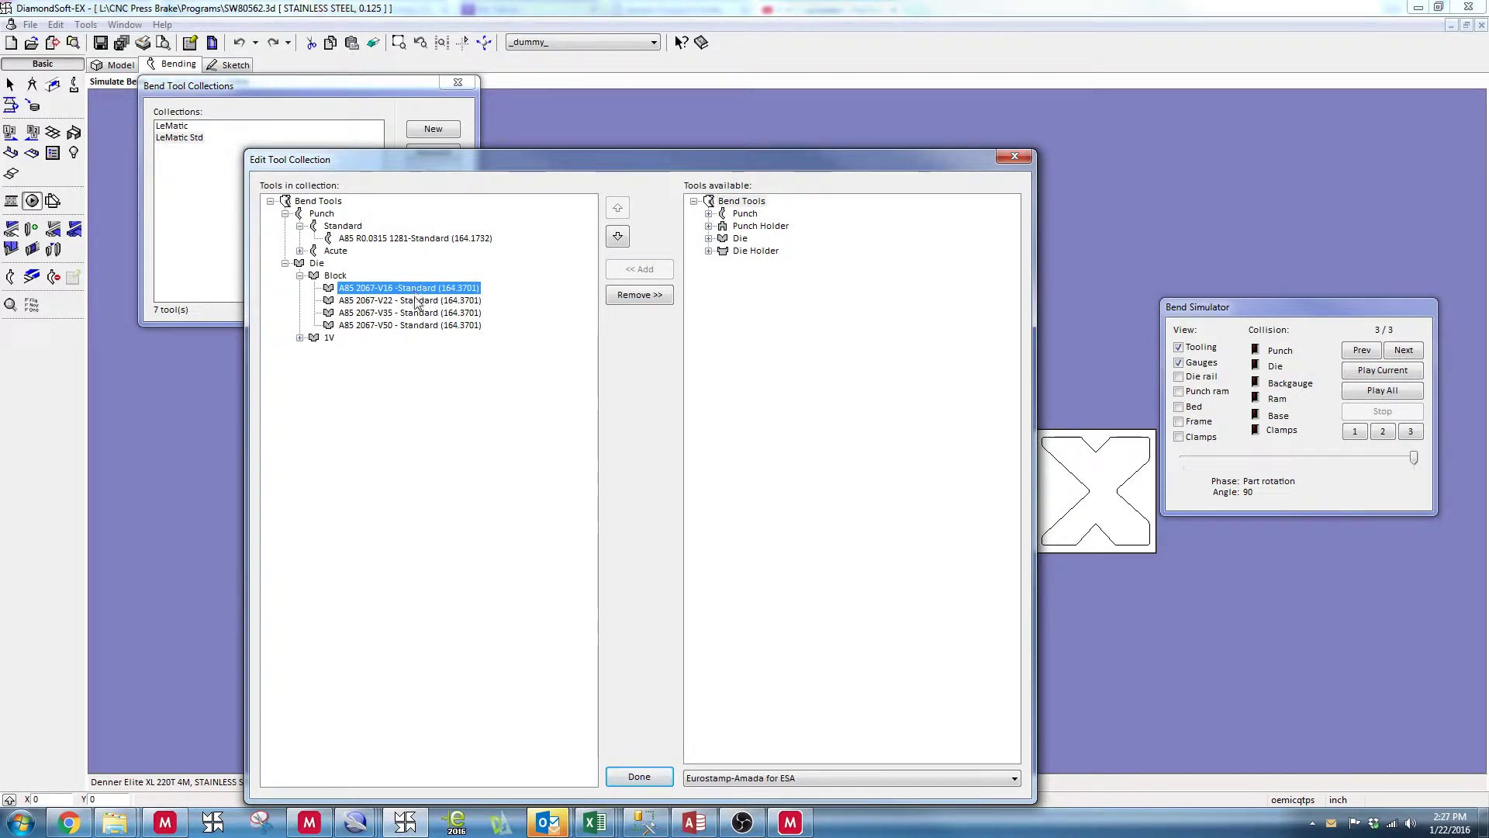
- Review the segment lengths and quantities of the 2067-V16 -Standard die in the Bend Tool Editor, leaving it unmodified
double_click(414, 288)
scroll(418, 388, down, 2)
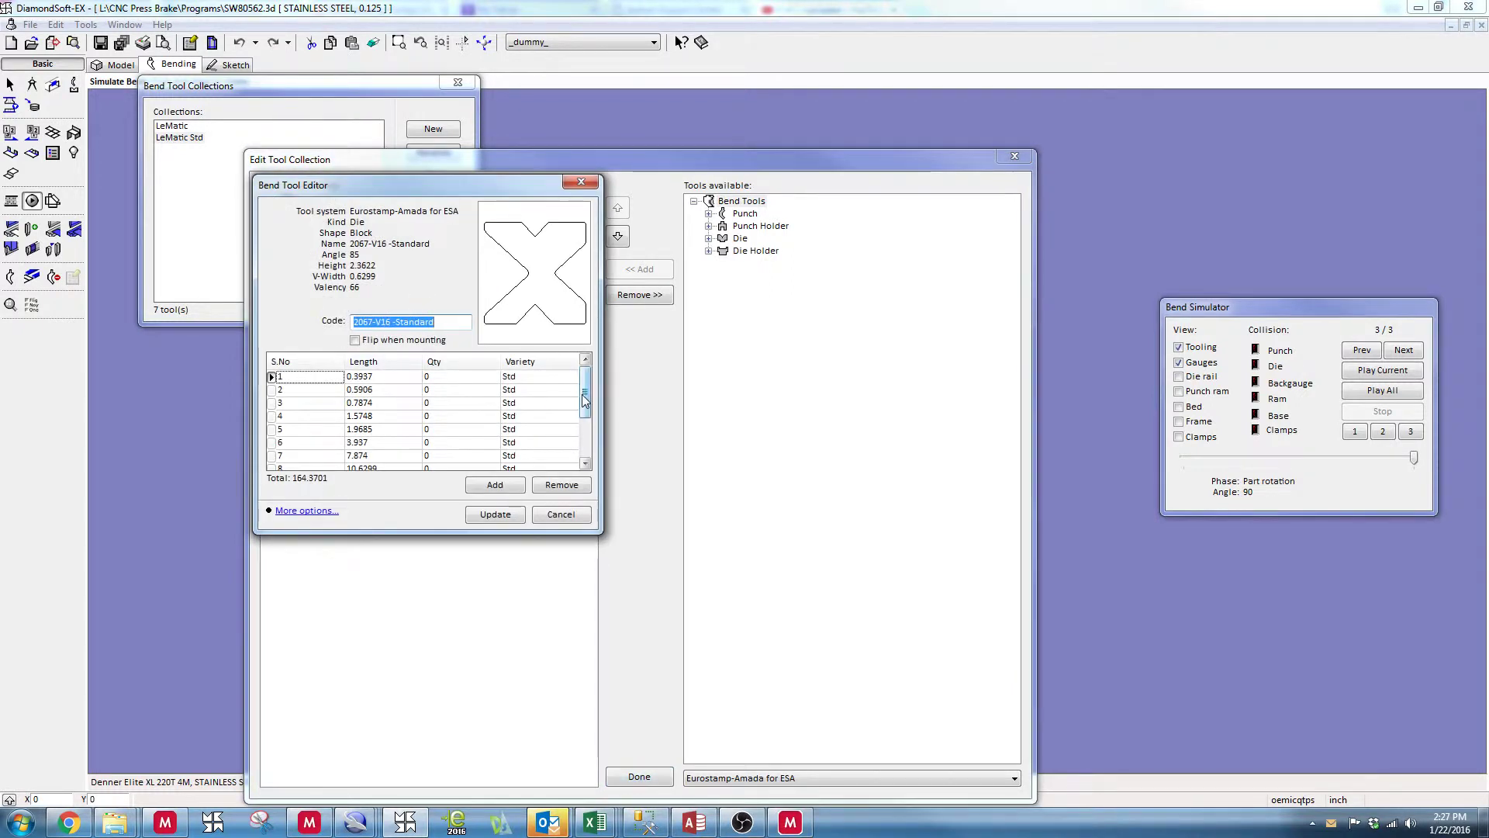
click(460, 442)
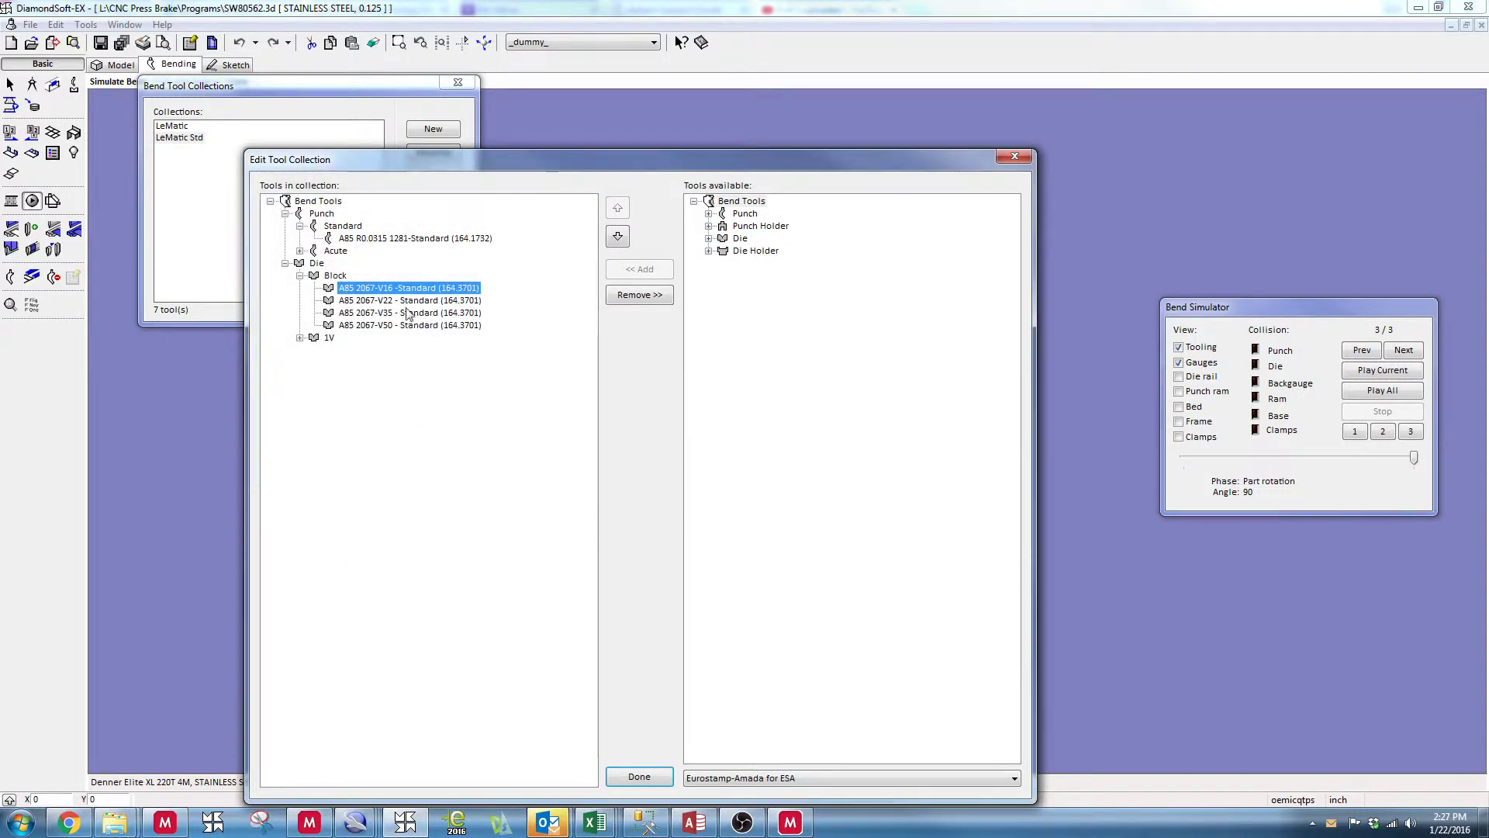
- Expand the 1V dies and Acute punches and view the profiles of the 2011-A45-V40-R4 die and 1013-A35-R5-H65 punch
click(300, 338)
click(355, 350)
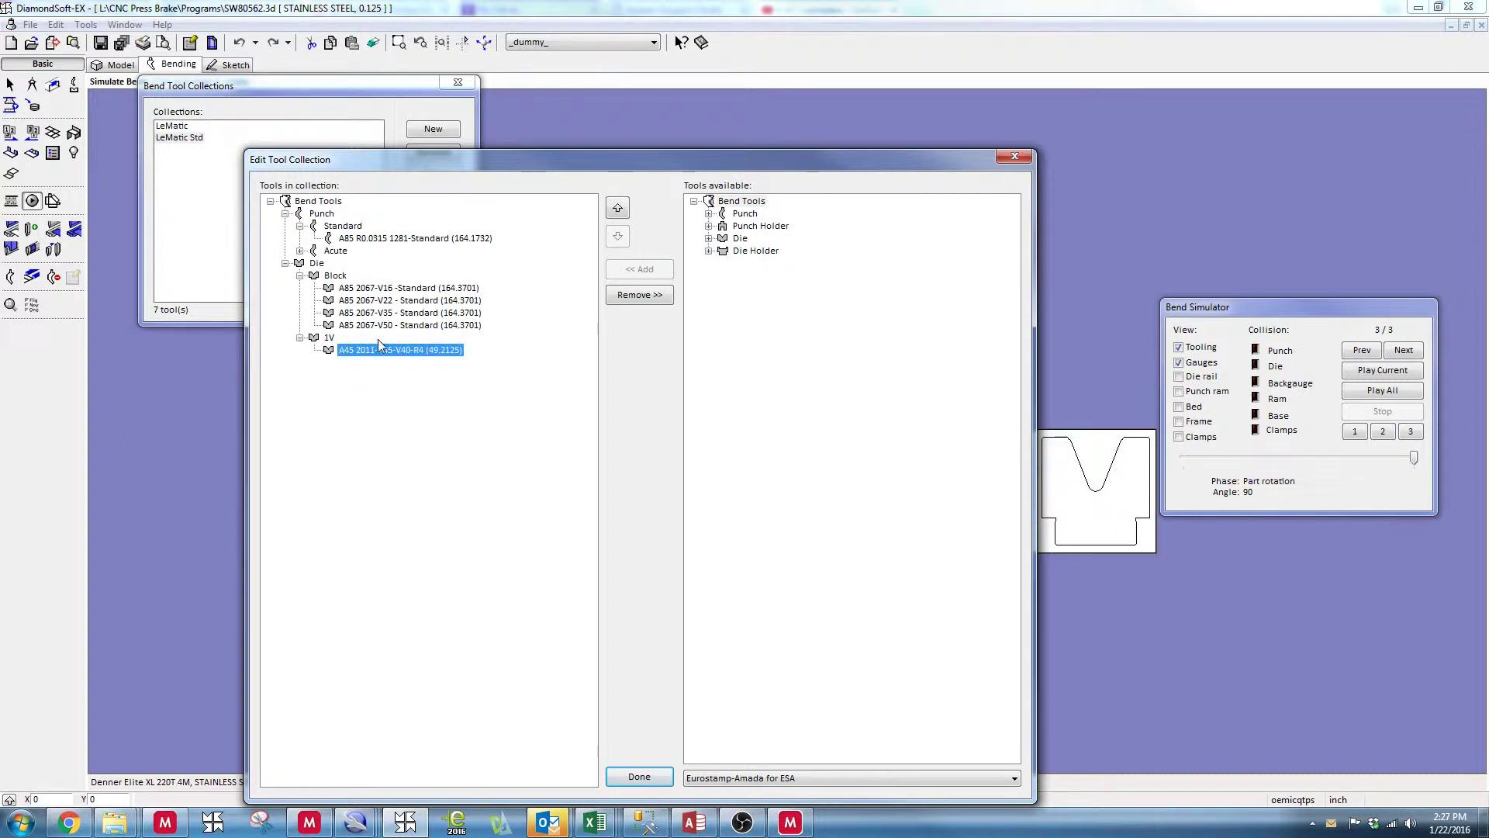
click(299, 251)
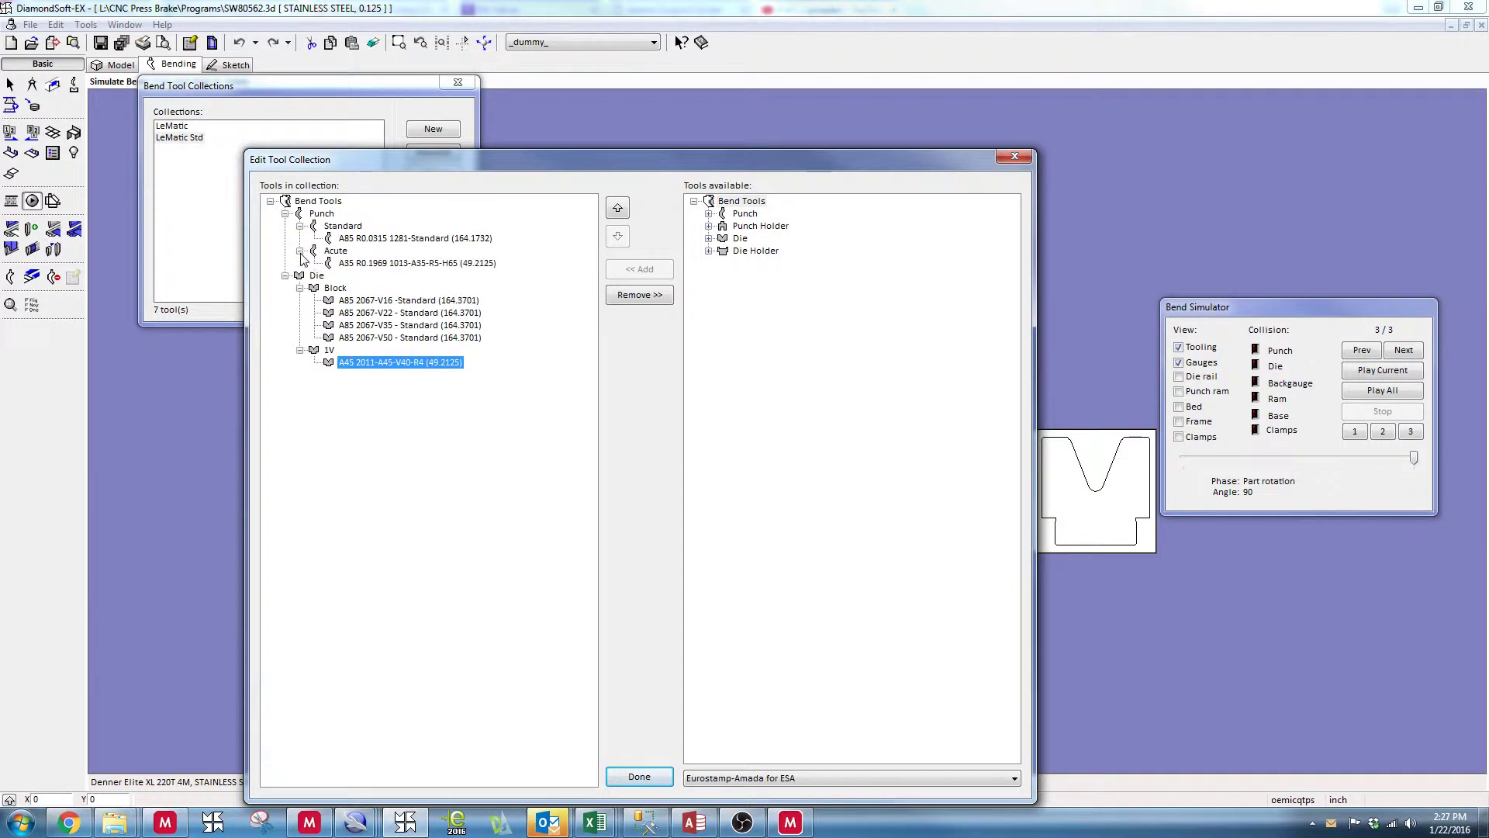
click(367, 265)
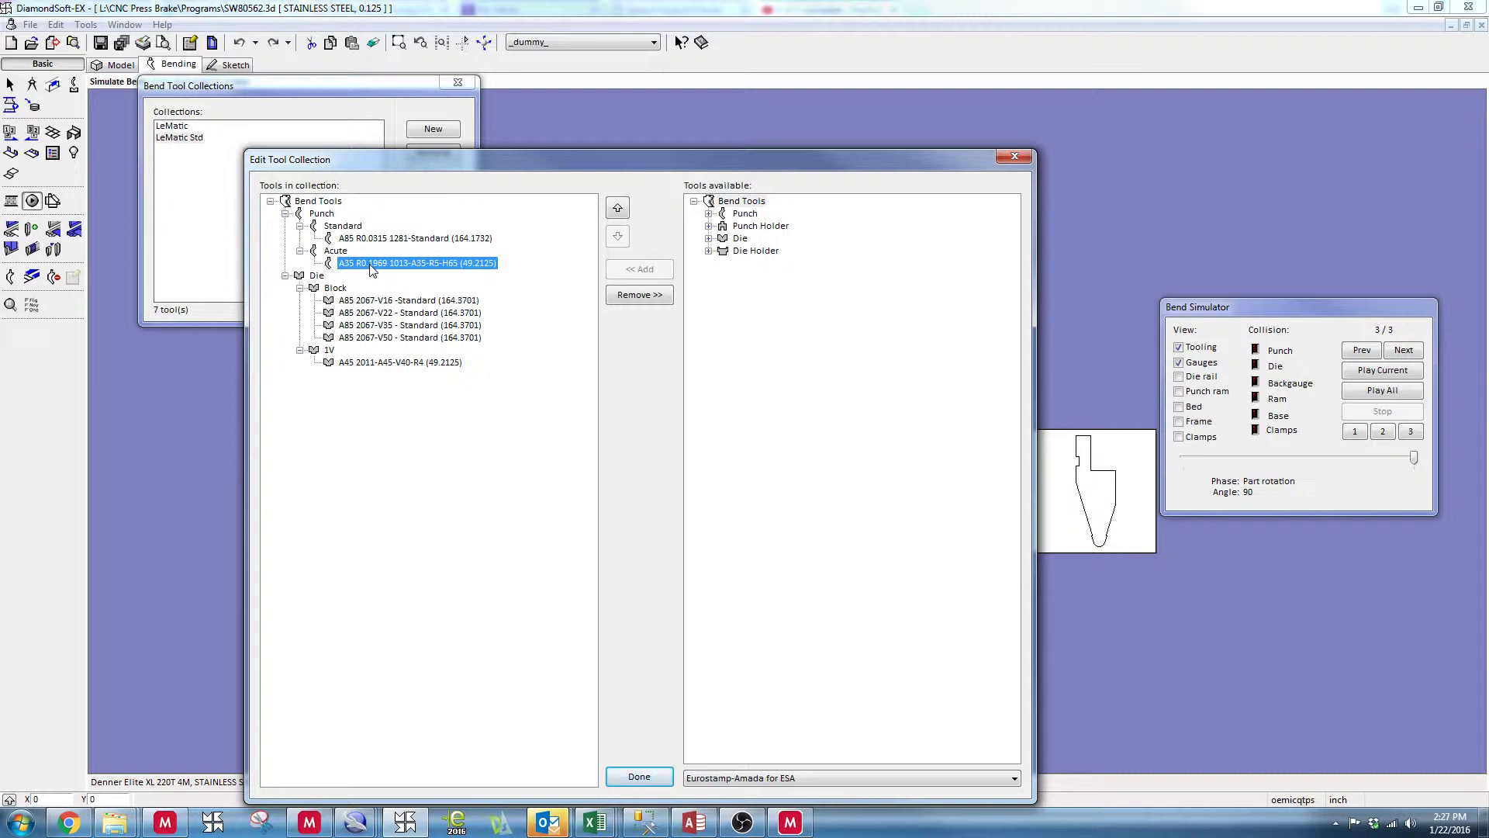
- Review the two longest segments of the 1013-A35-R5-H65 punch in the Bend Tool Editor, and close it without updating
double_click(447, 264)
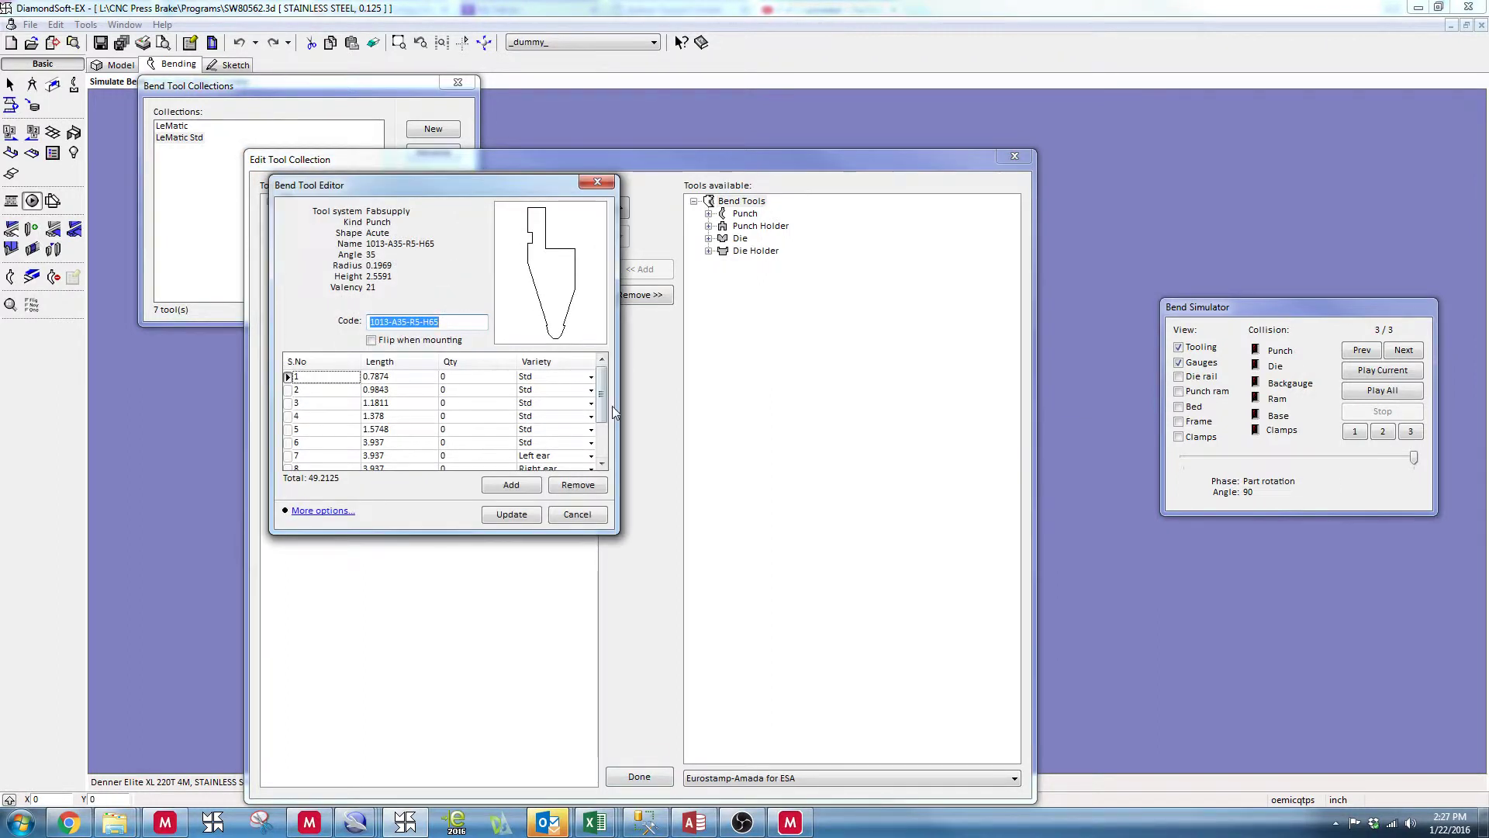
drag(603, 406, 604, 441)
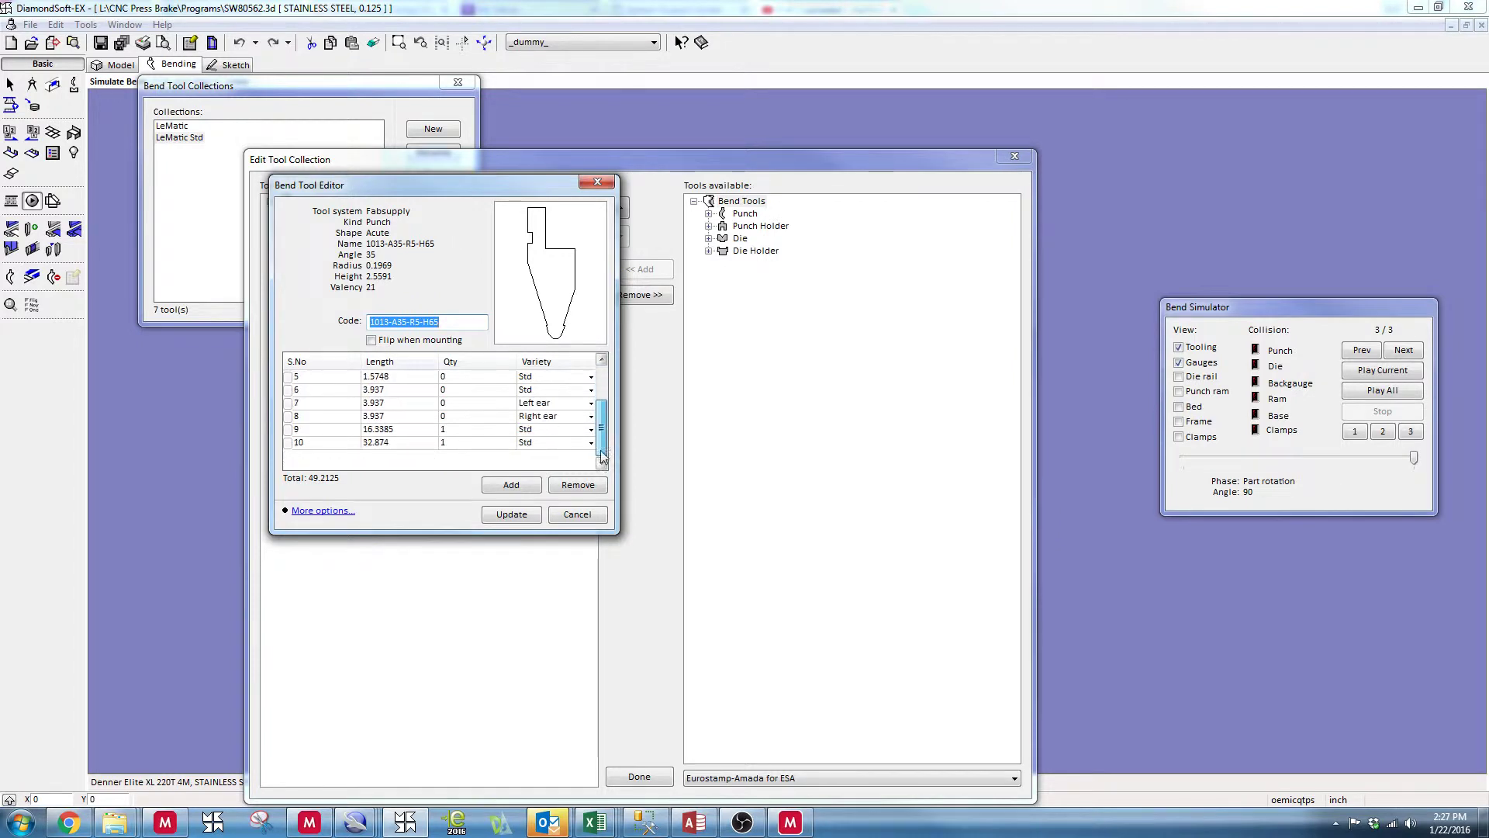
click(413, 431)
click(411, 444)
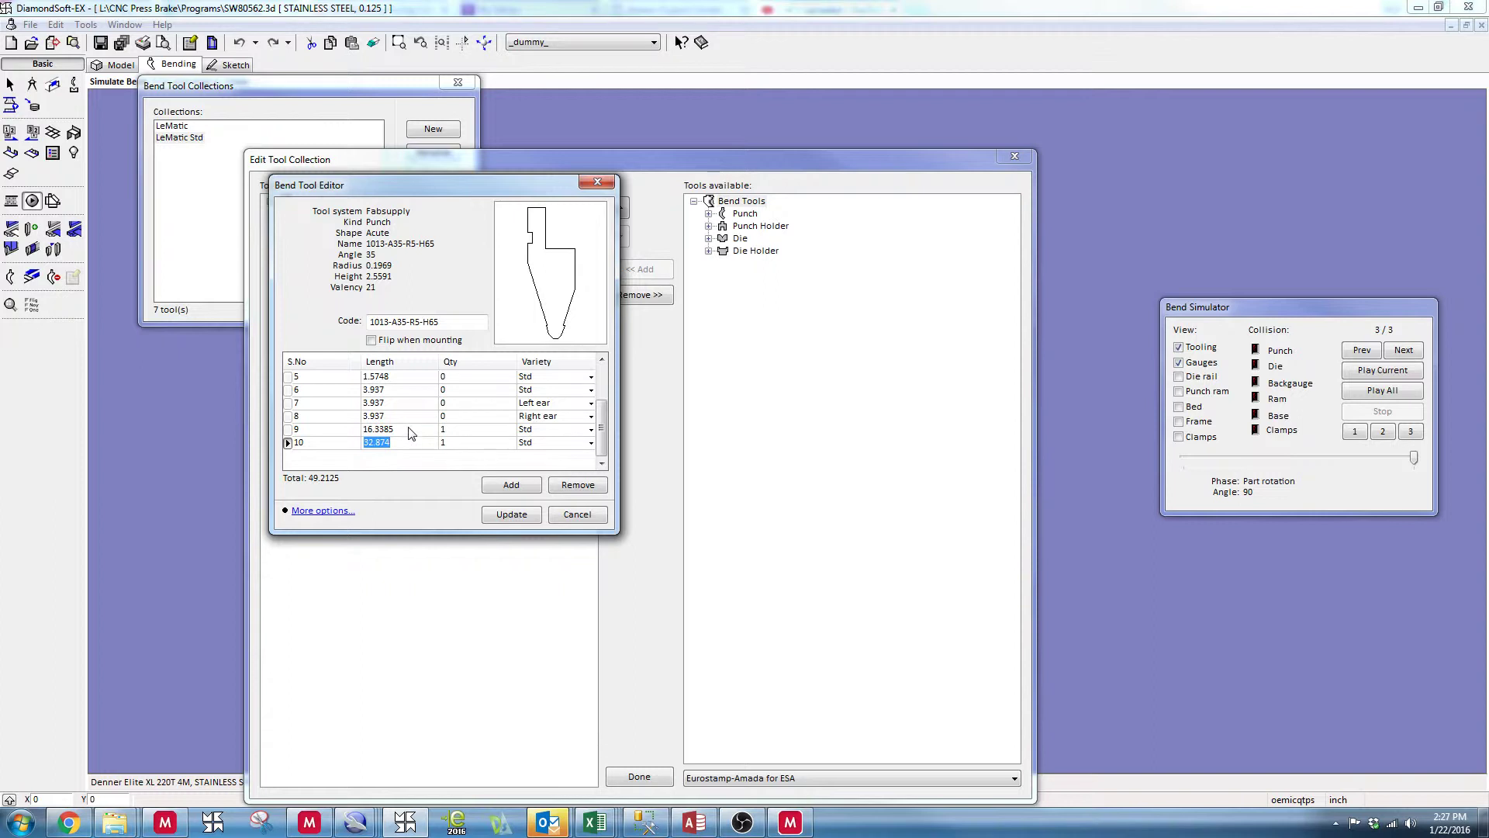
click(577, 514)
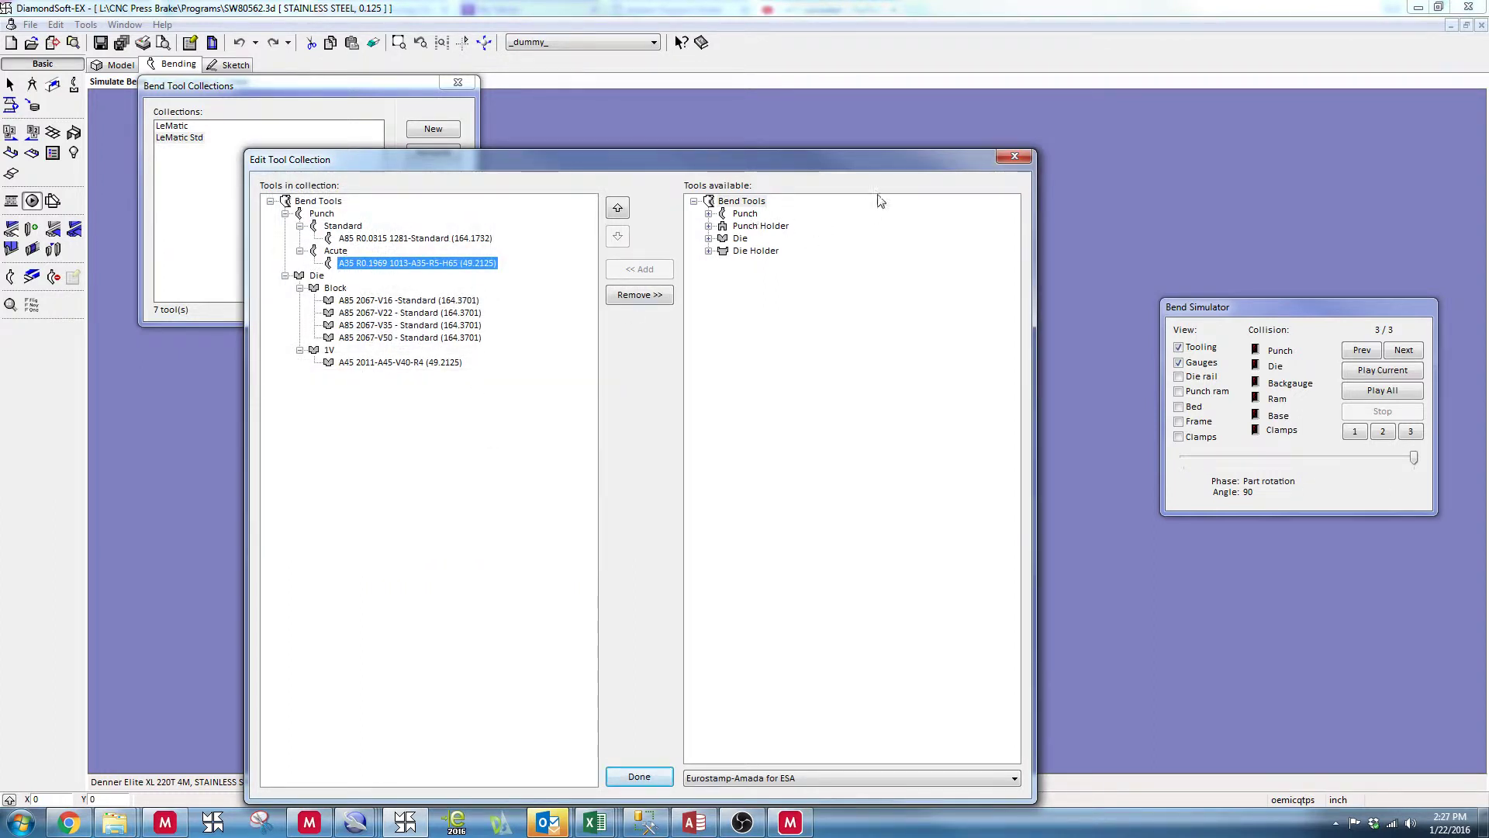
- Close the current tool collection, open the LeMatic collection for editing, and expand its punch and die groups
click(1011, 158)
click(171, 128)
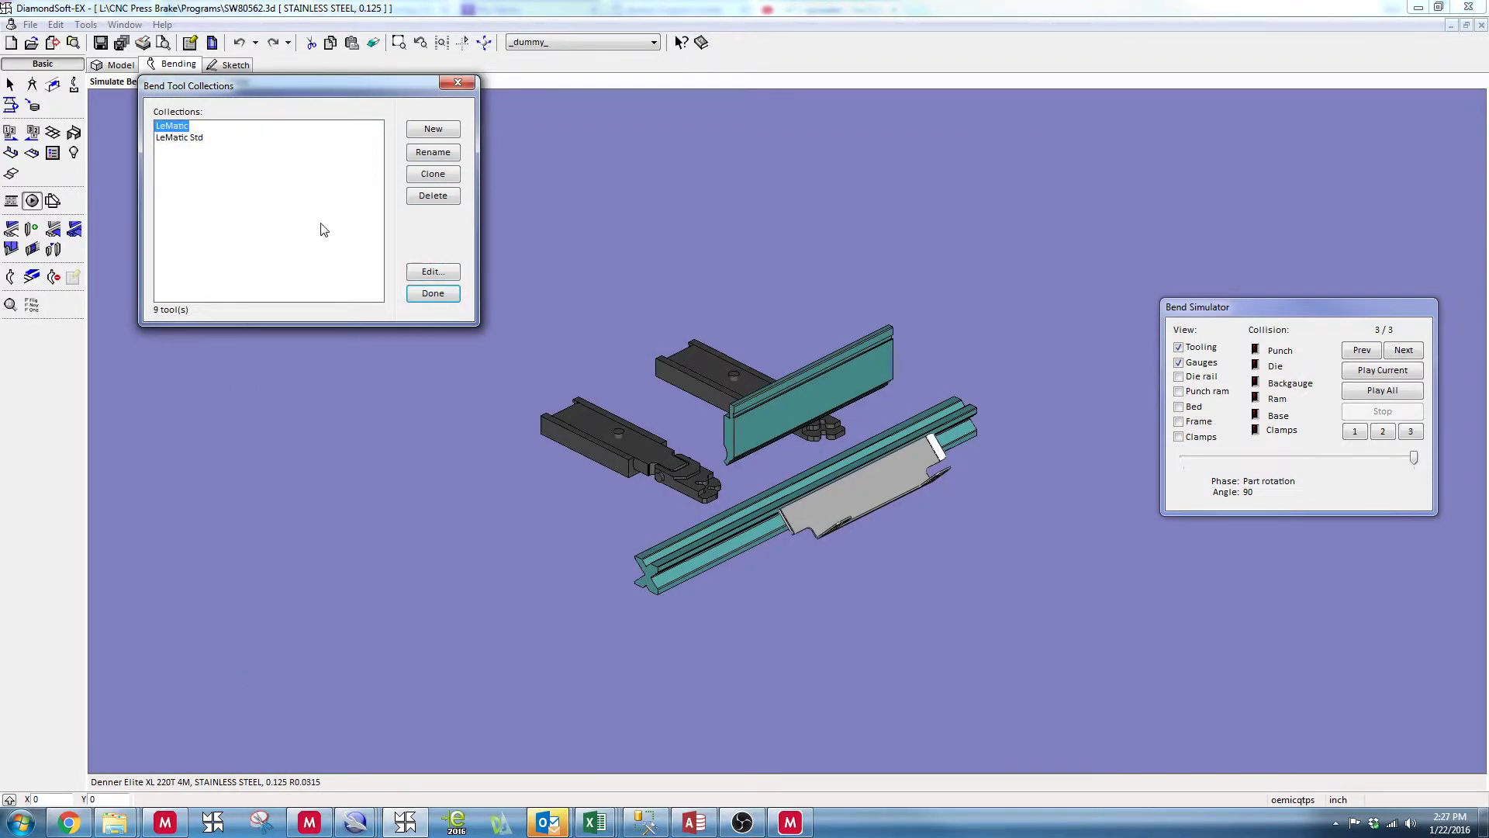
click(422, 271)
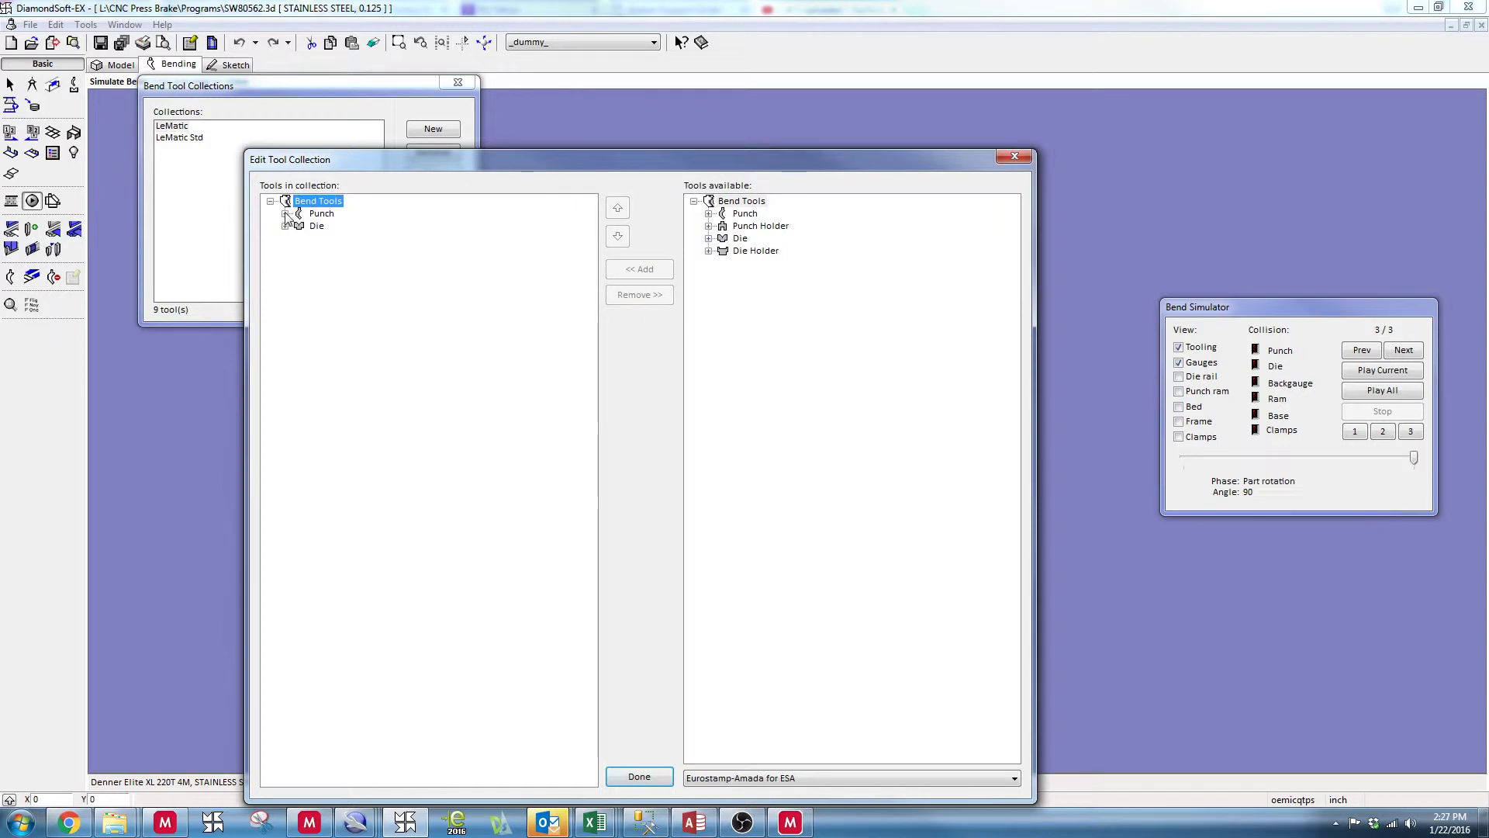
click(284, 213)
click(284, 262)
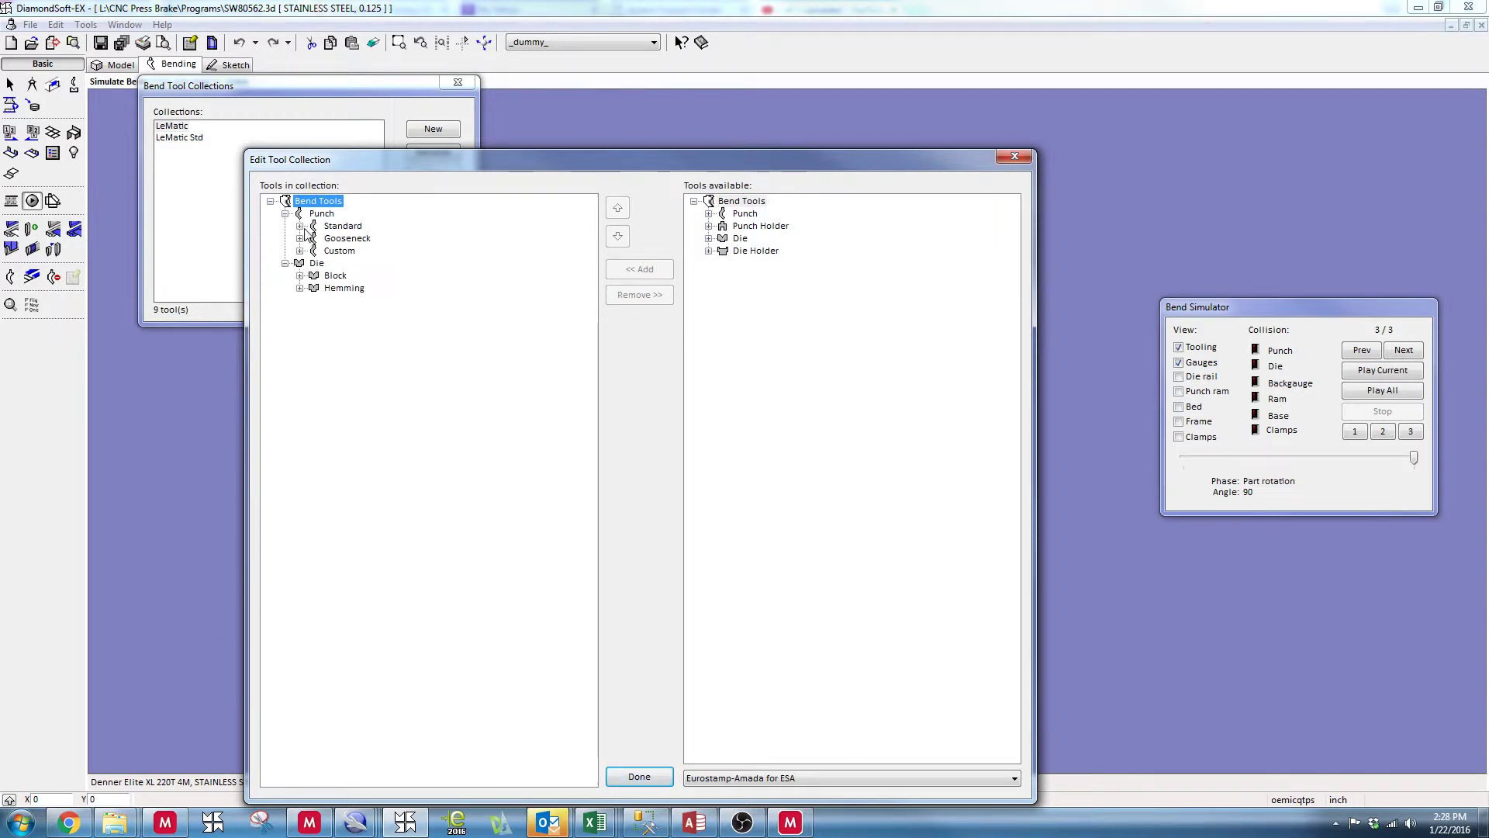
- Expand the Standard punches and review the segment lengths and quantities of the 1281 punch in the Bend Tool Editor, without updating it
click(300, 226)
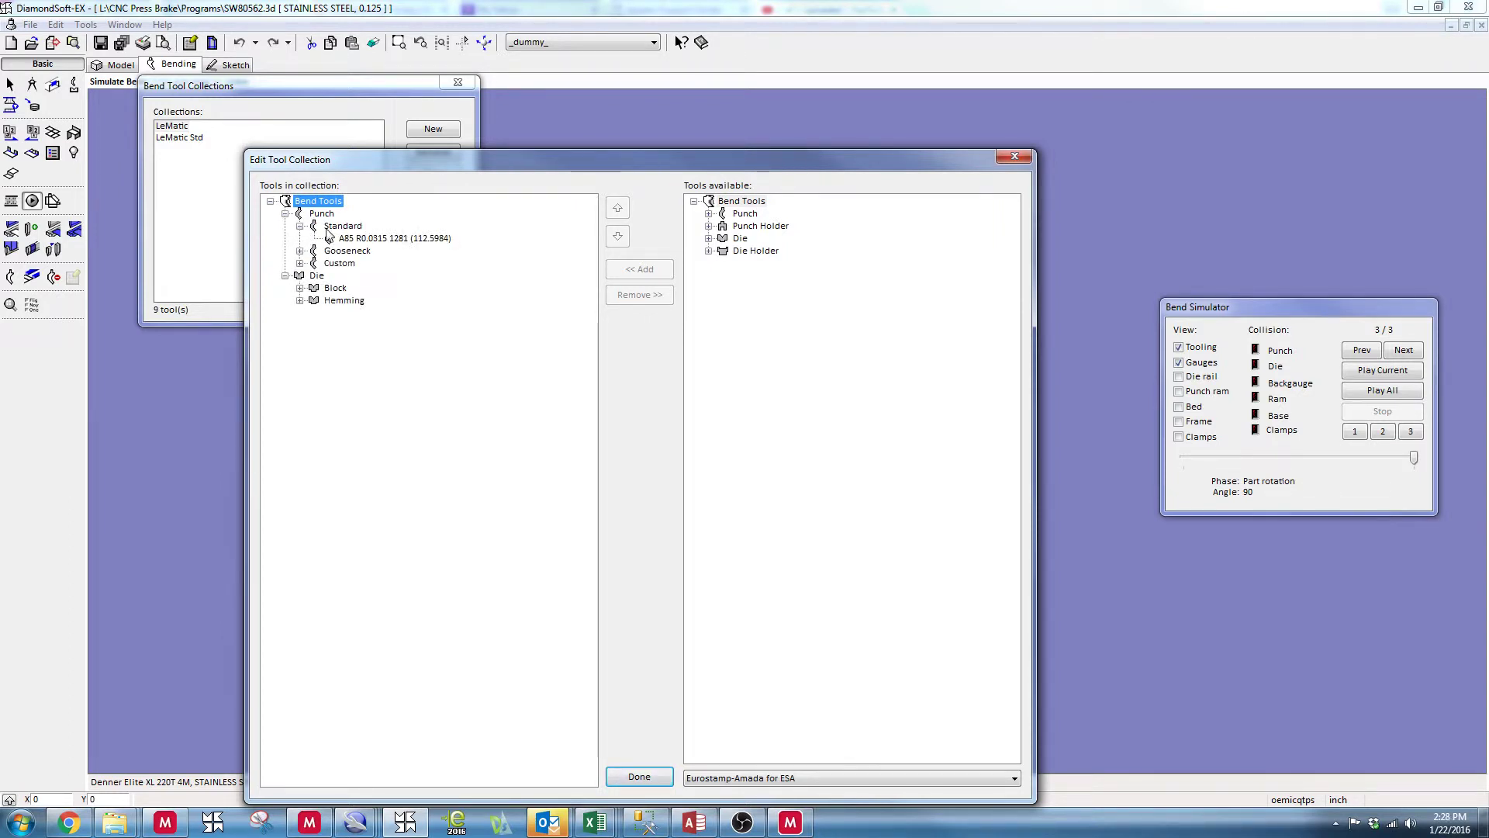
click(372, 245)
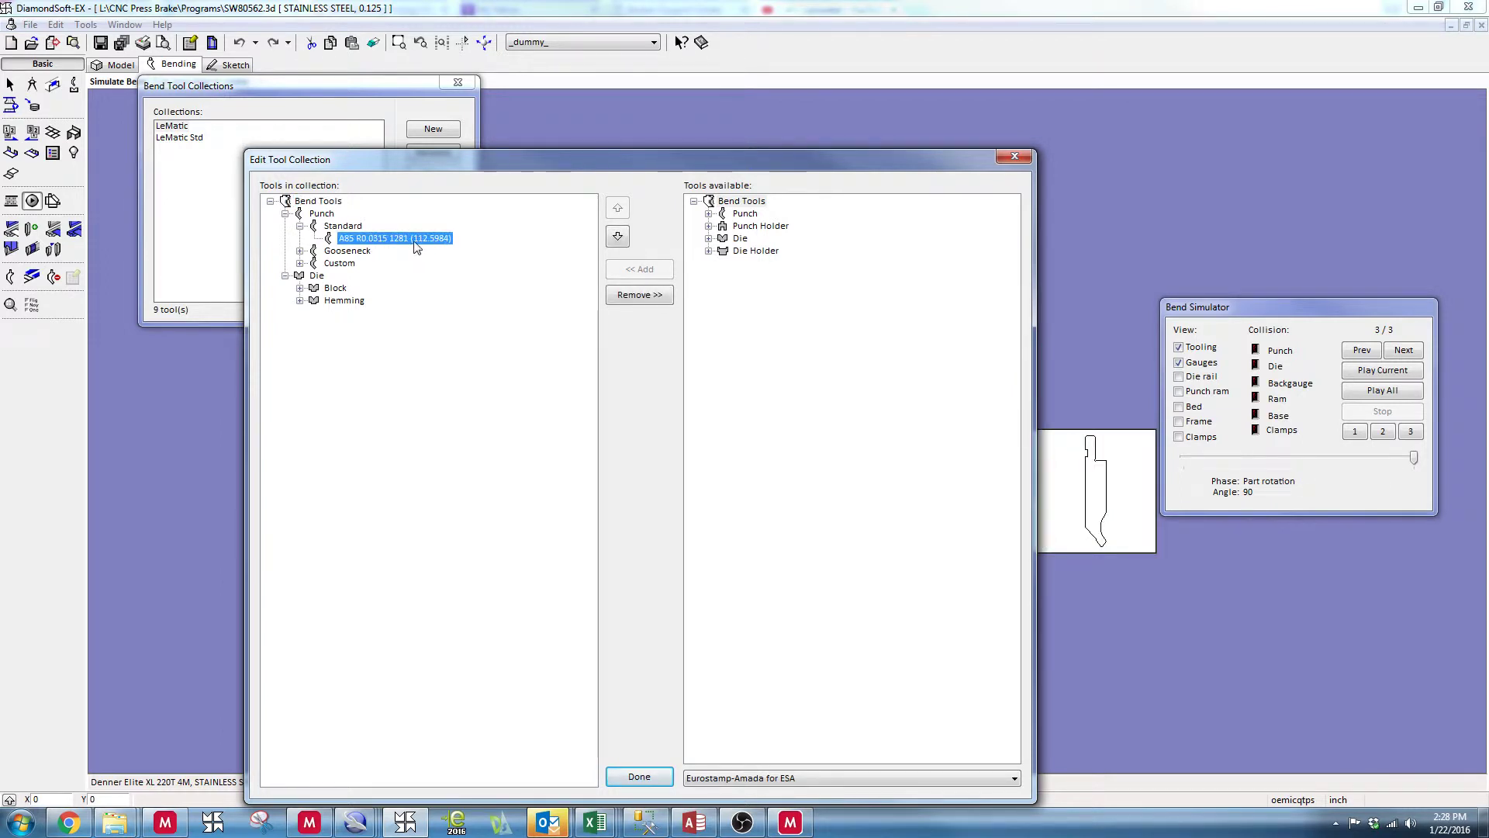
double_click(417, 245)
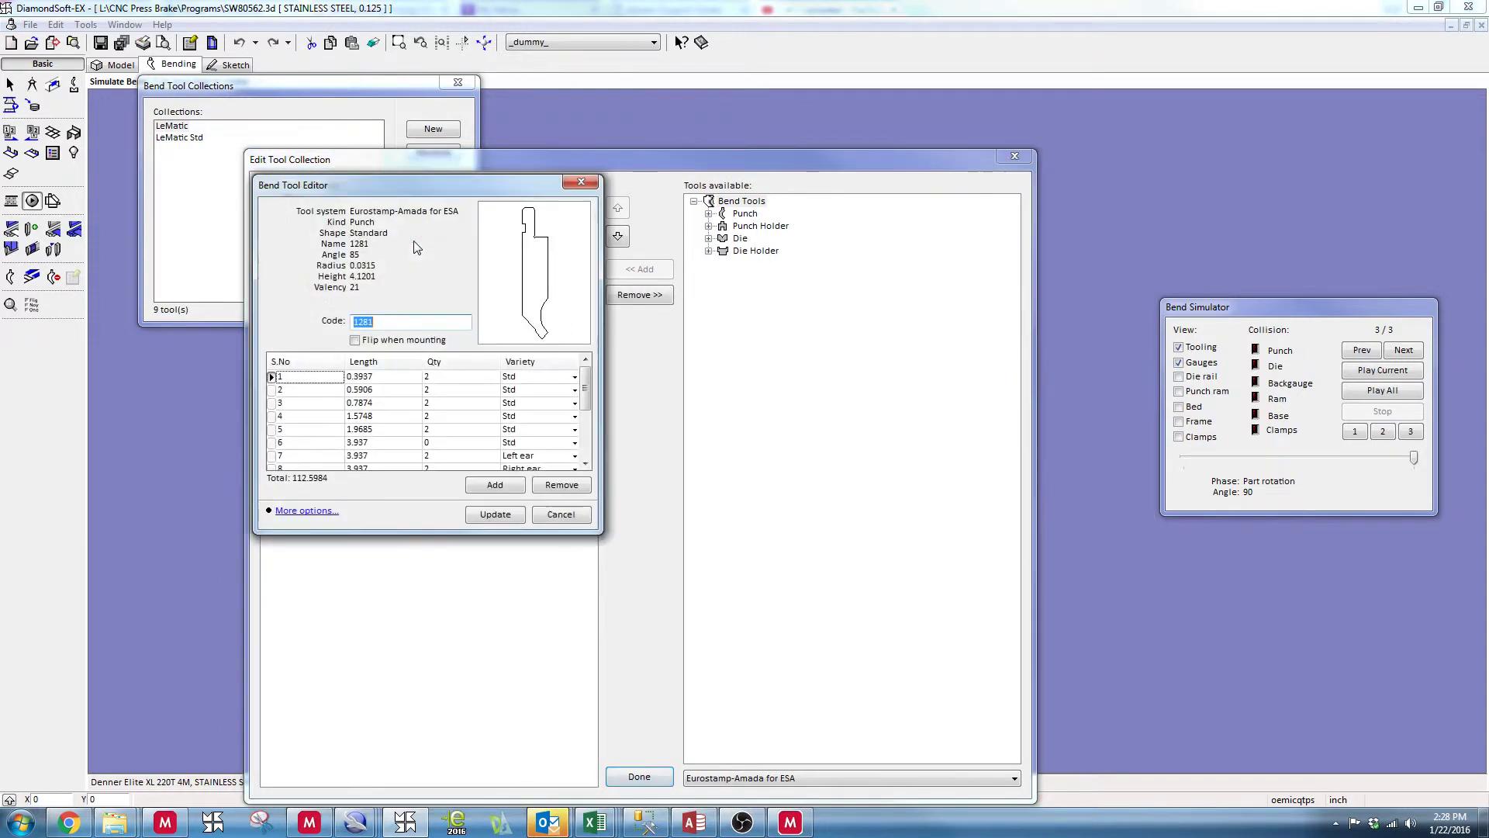
click(453, 391)
click(445, 402)
click(441, 416)
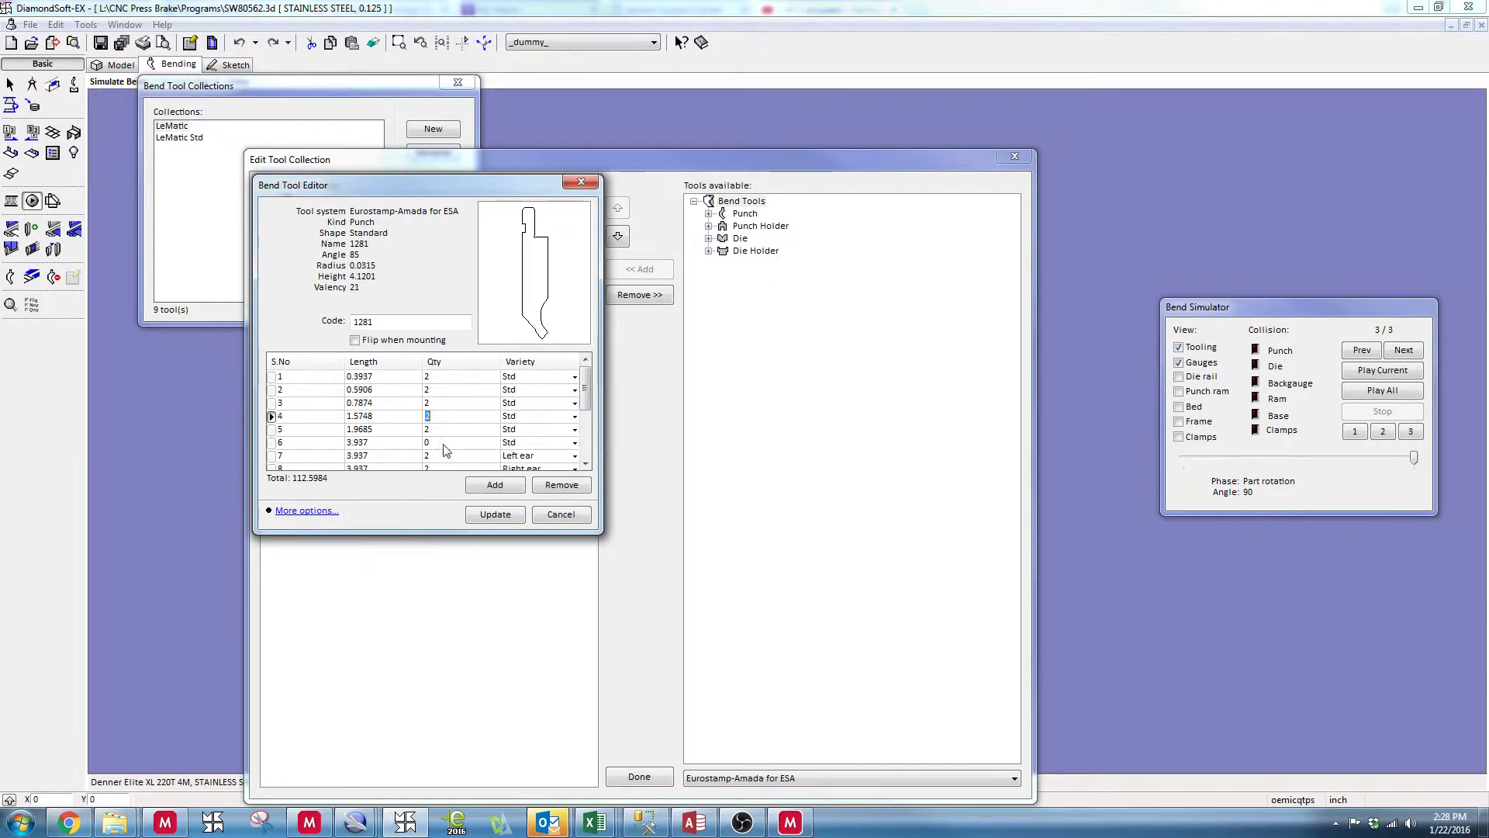
drag(584, 393, 584, 435)
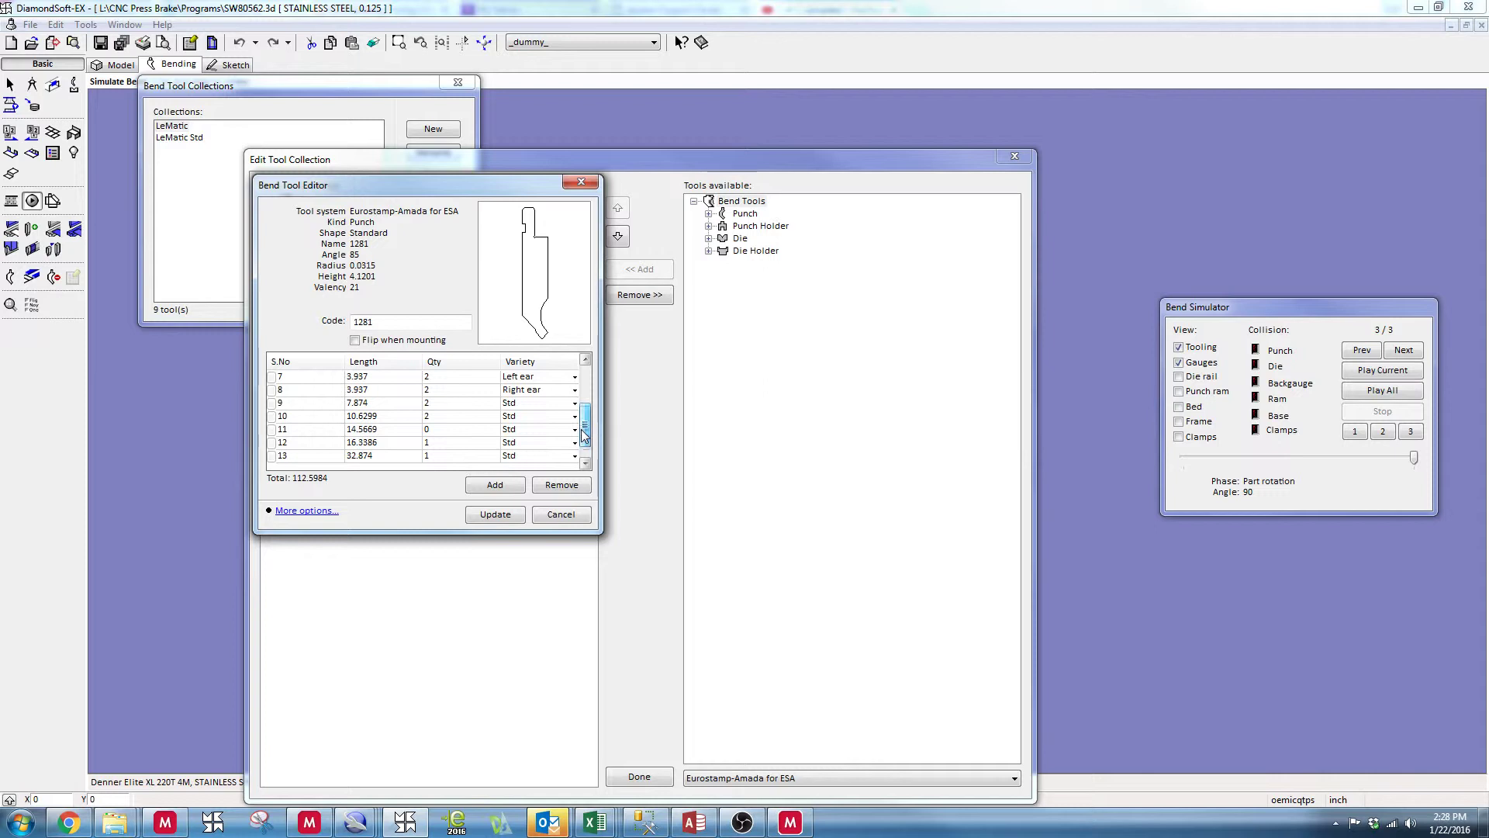
click(562, 515)
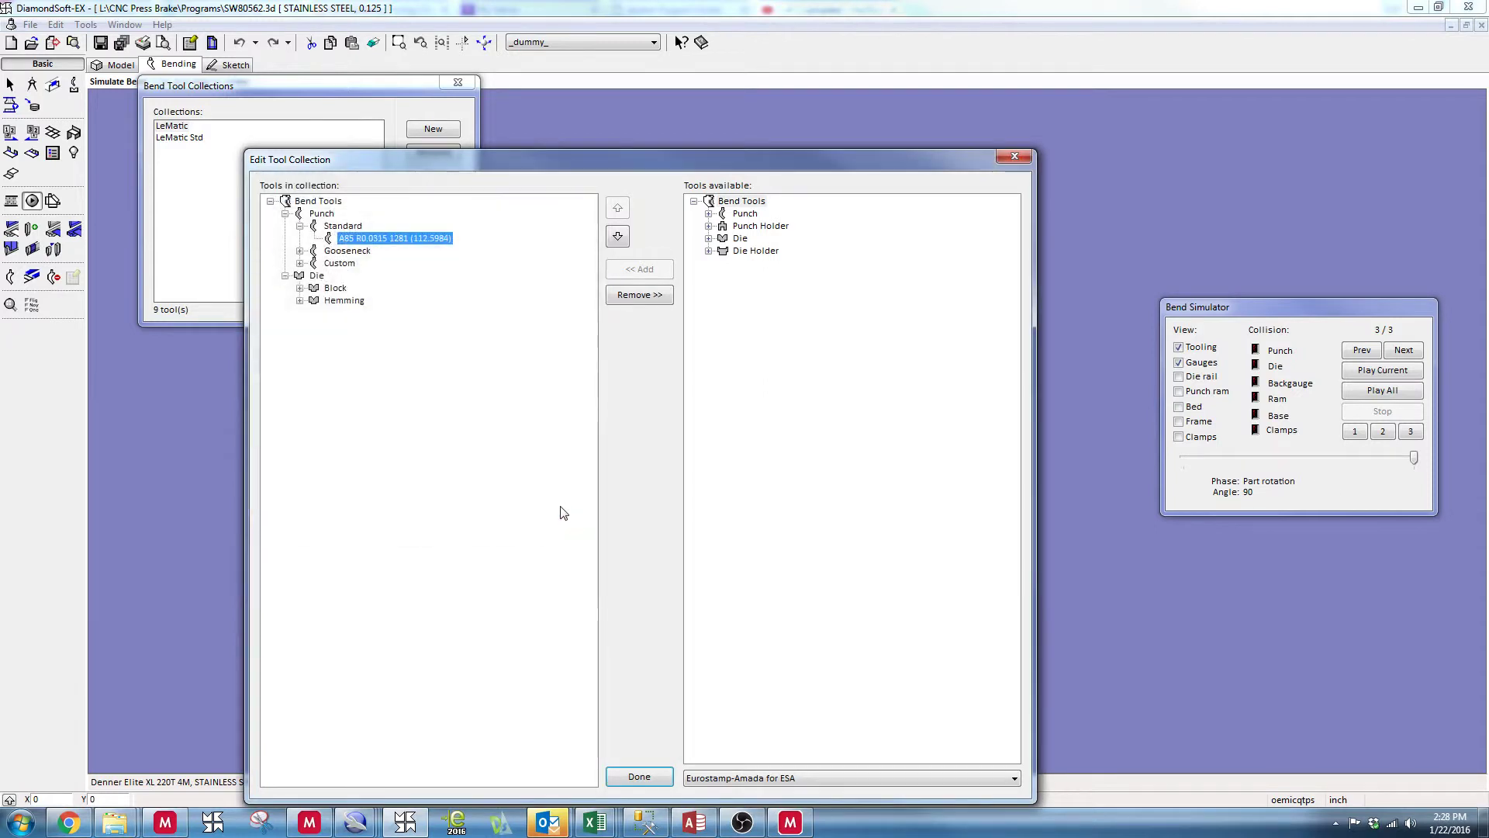
- Expand the Gooseneck punches and compare the profiles of the 1015-A88-R0.8-H104.6 and 1020-A75-R0.8-H120 punches
click(300, 251)
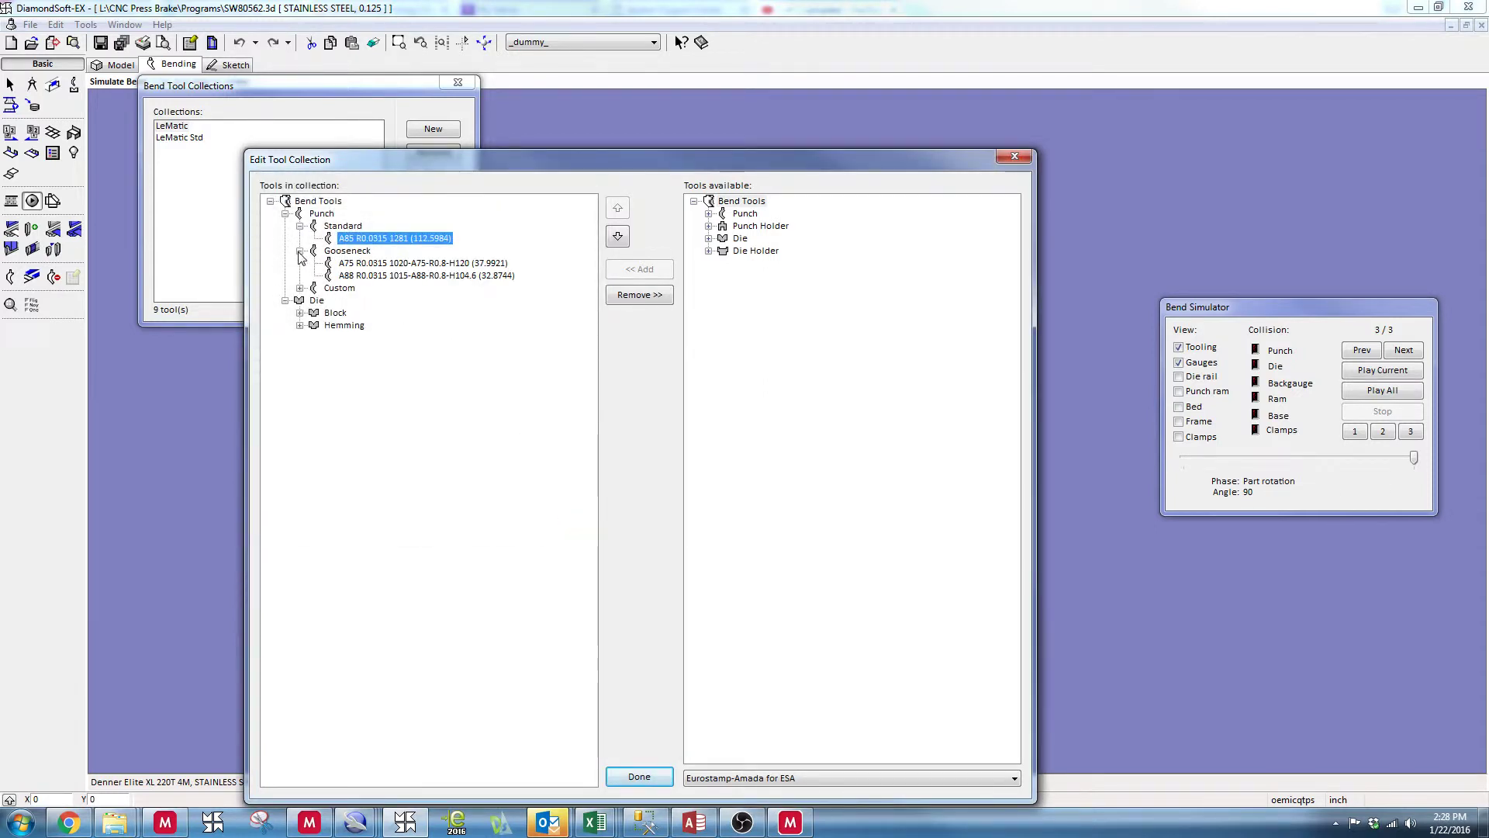
click(359, 275)
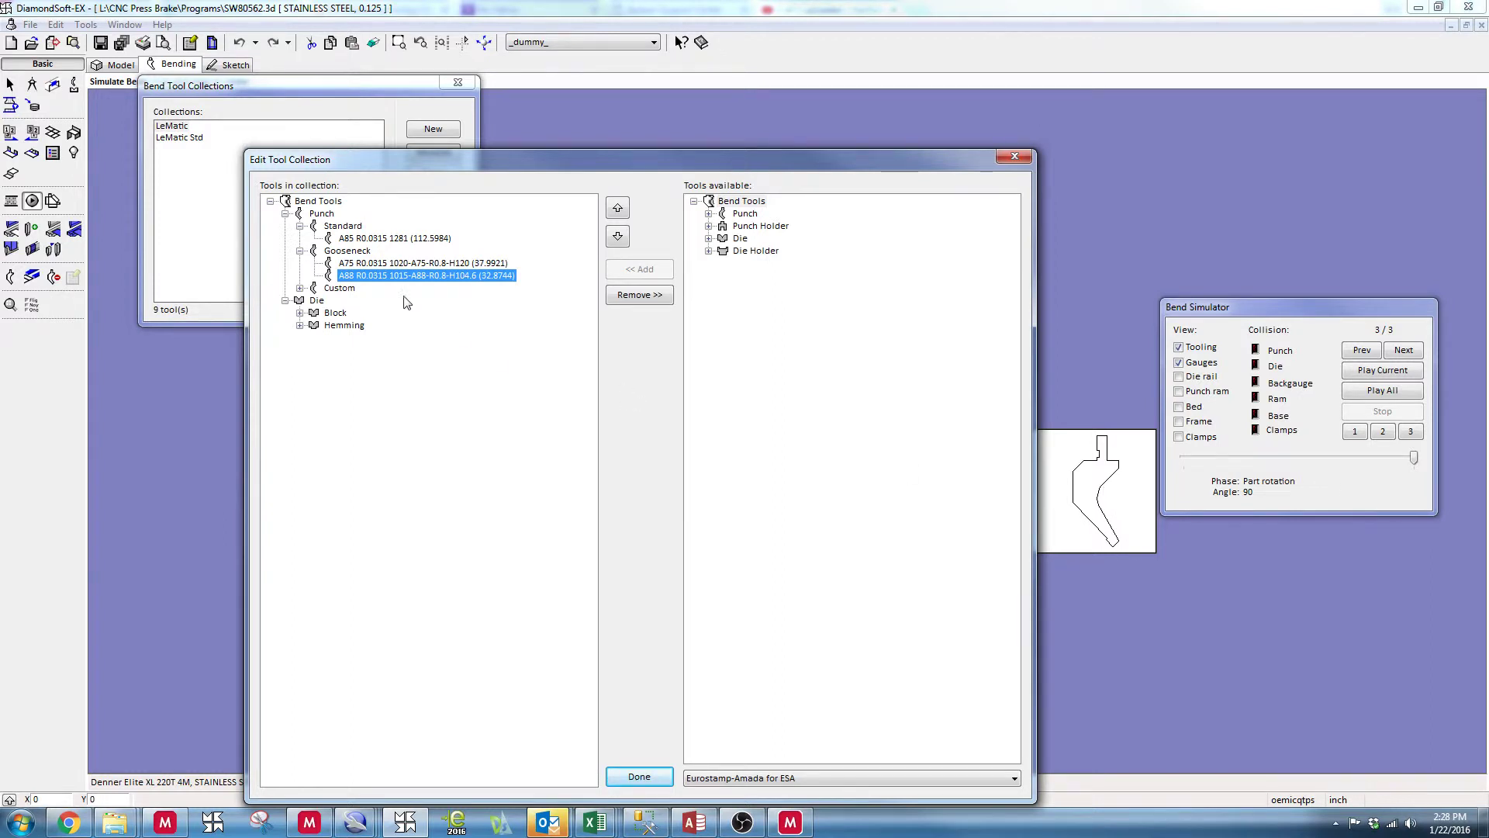
click(375, 265)
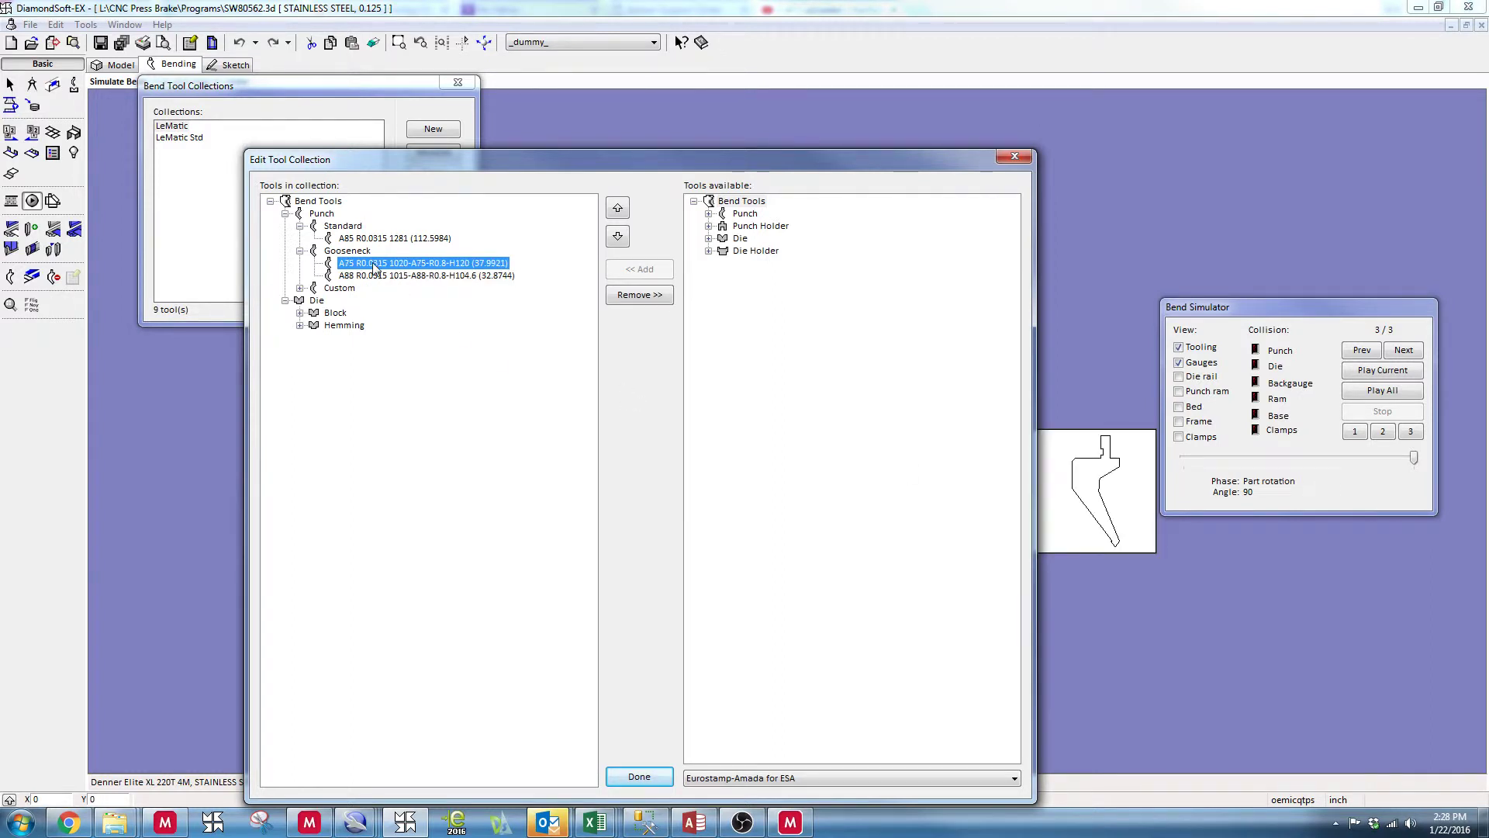
- Review the segment lengths and quantities of the 1020-A75-R0.8-H120 gooseneck punch in the Bend Tool Editor, and close it without updating
double_click(375, 264)
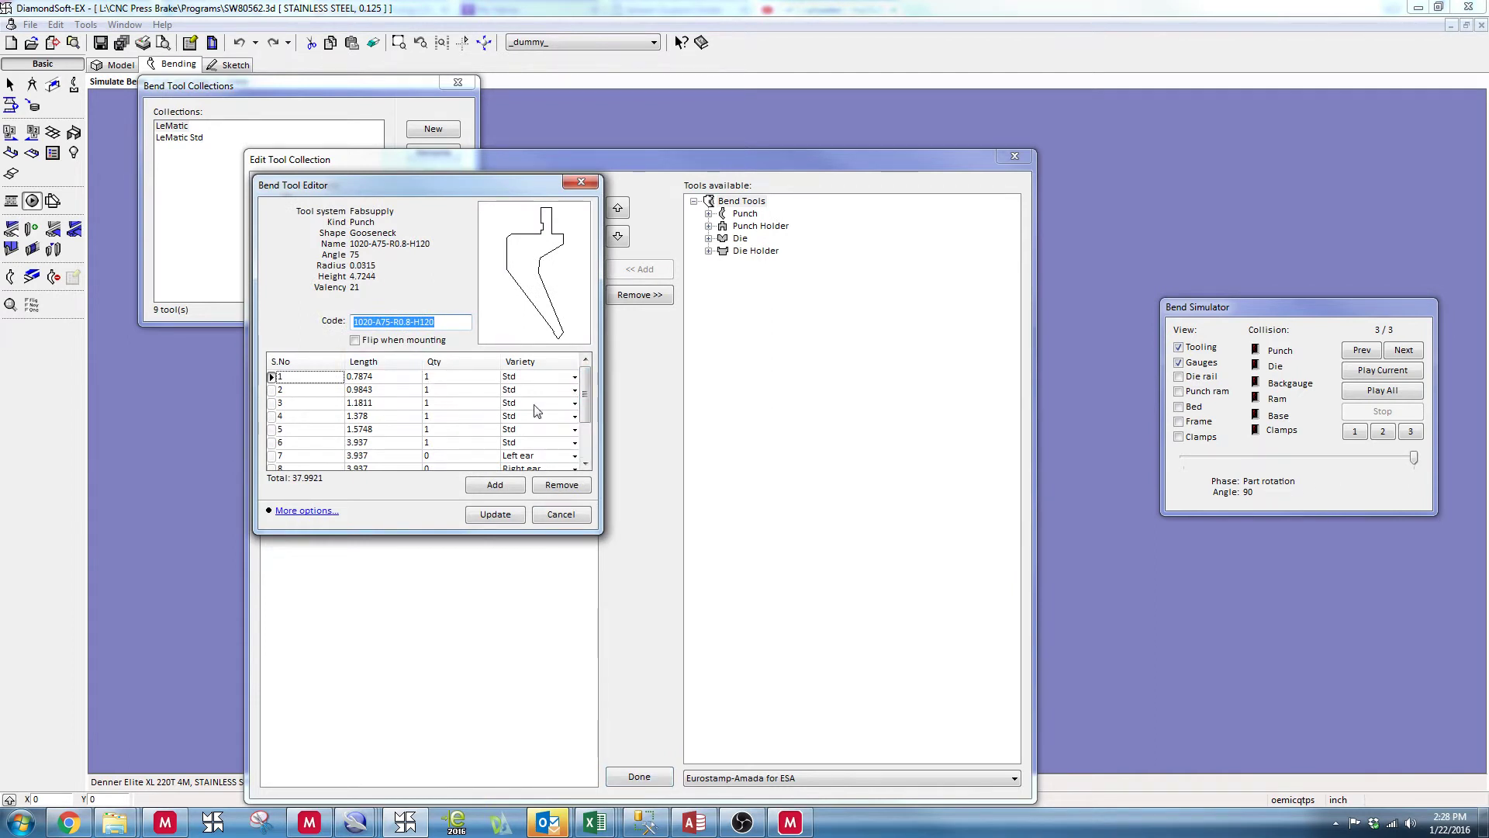
drag(589, 413, 589, 444)
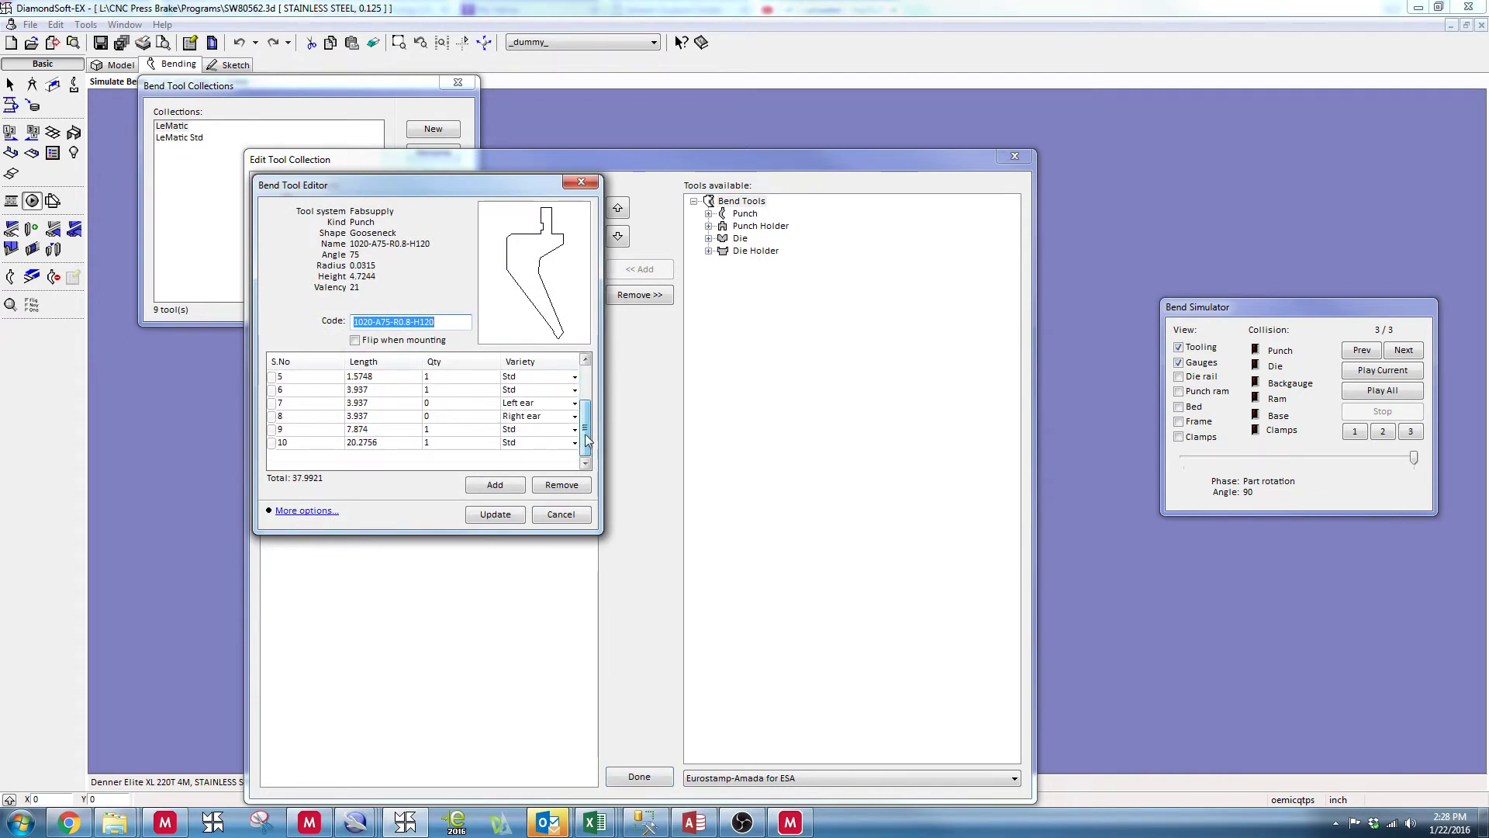
click(471, 431)
click(459, 444)
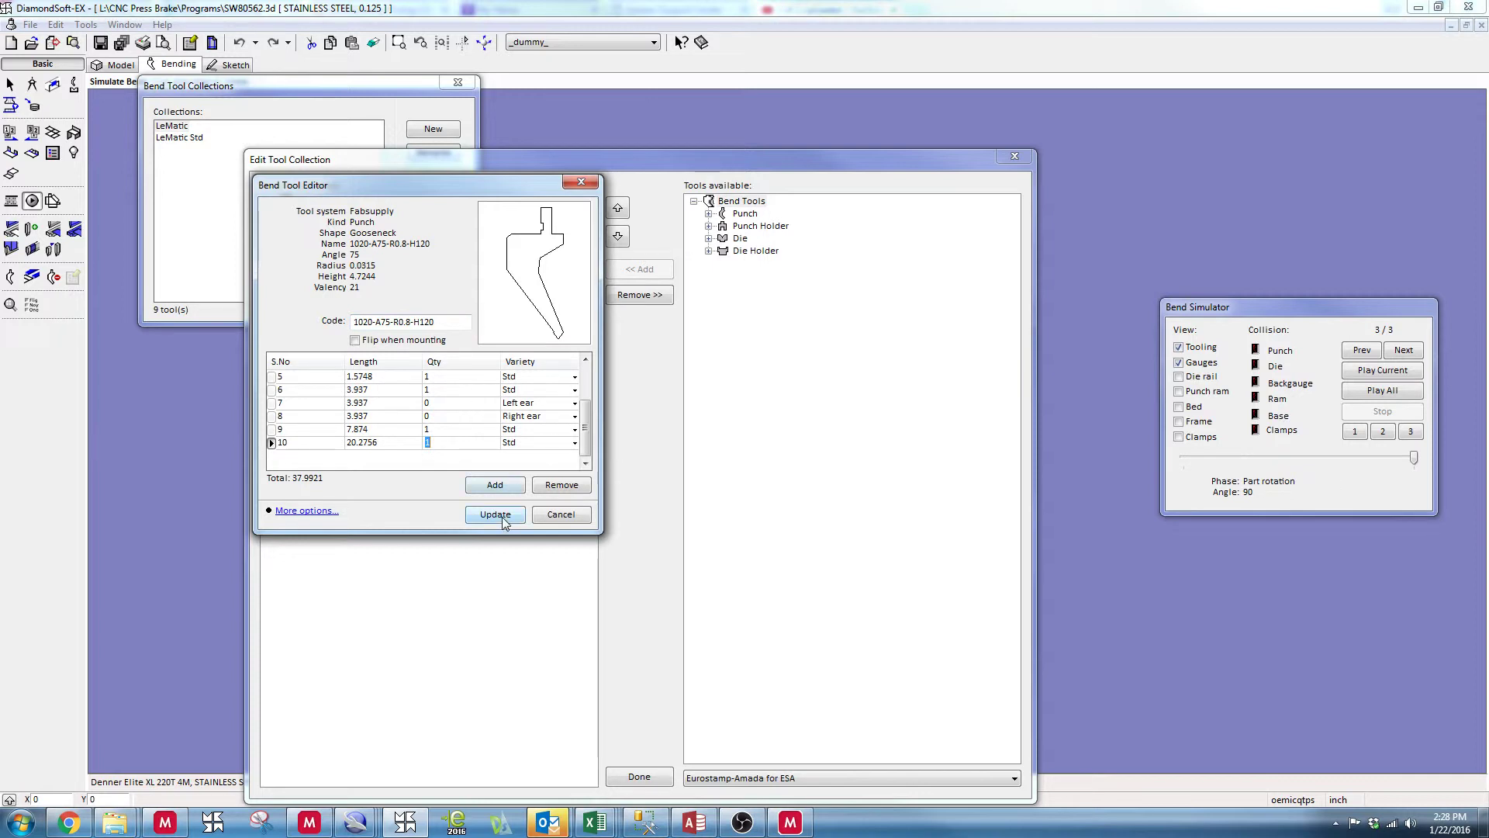
click(541, 514)
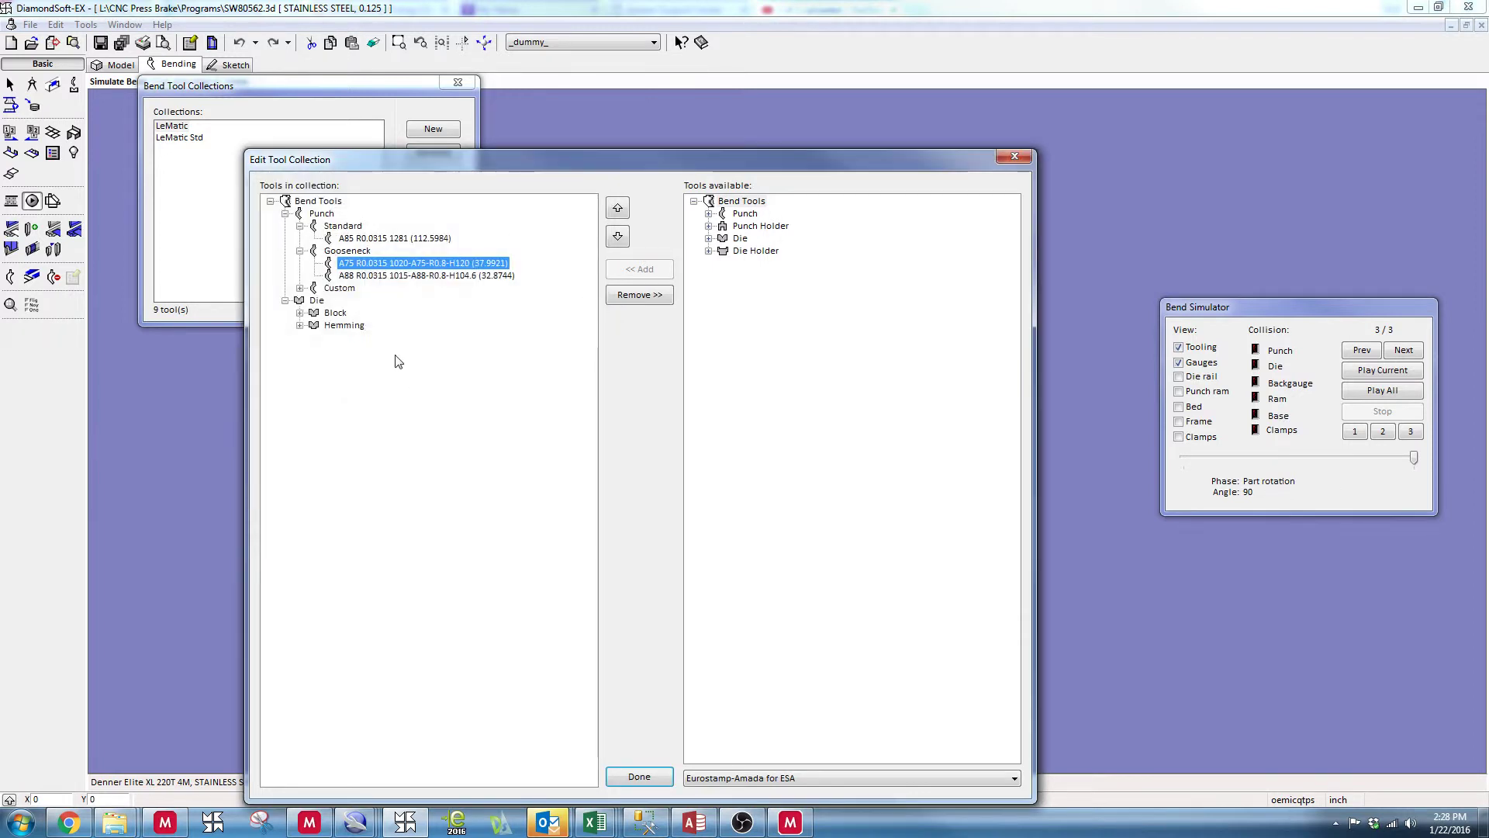
- Expand the LeMatic collection's Block dies and view the profiles of the 2067-V16, V35 and V50 dies
click(300, 312)
click(347, 325)
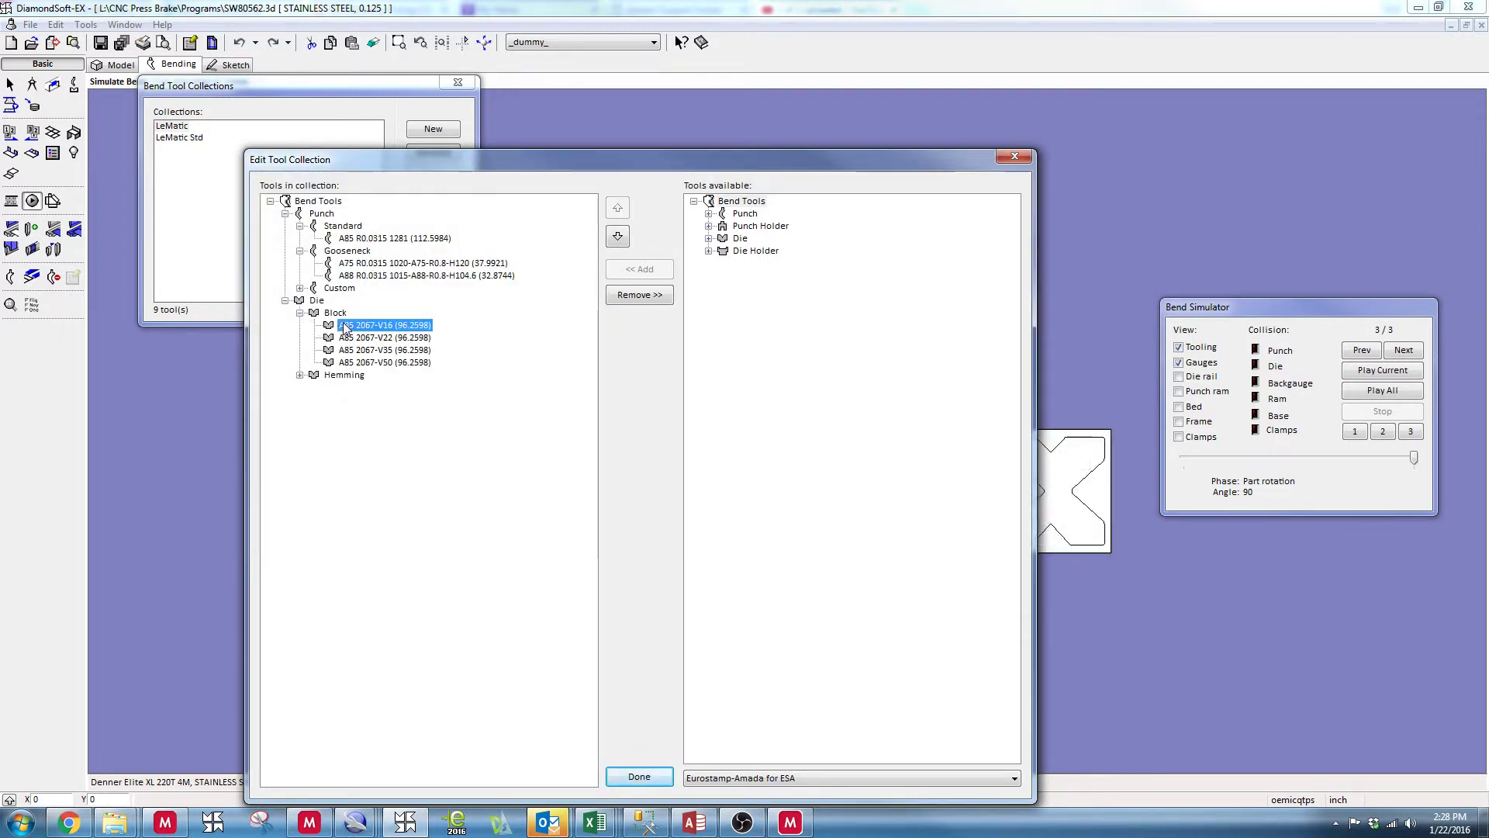
click(375, 349)
click(375, 362)
- Review the segment lengths and quantities of the 2067-V16 block die in the Bend Tool Editor, and close it without updating
double_click(400, 326)
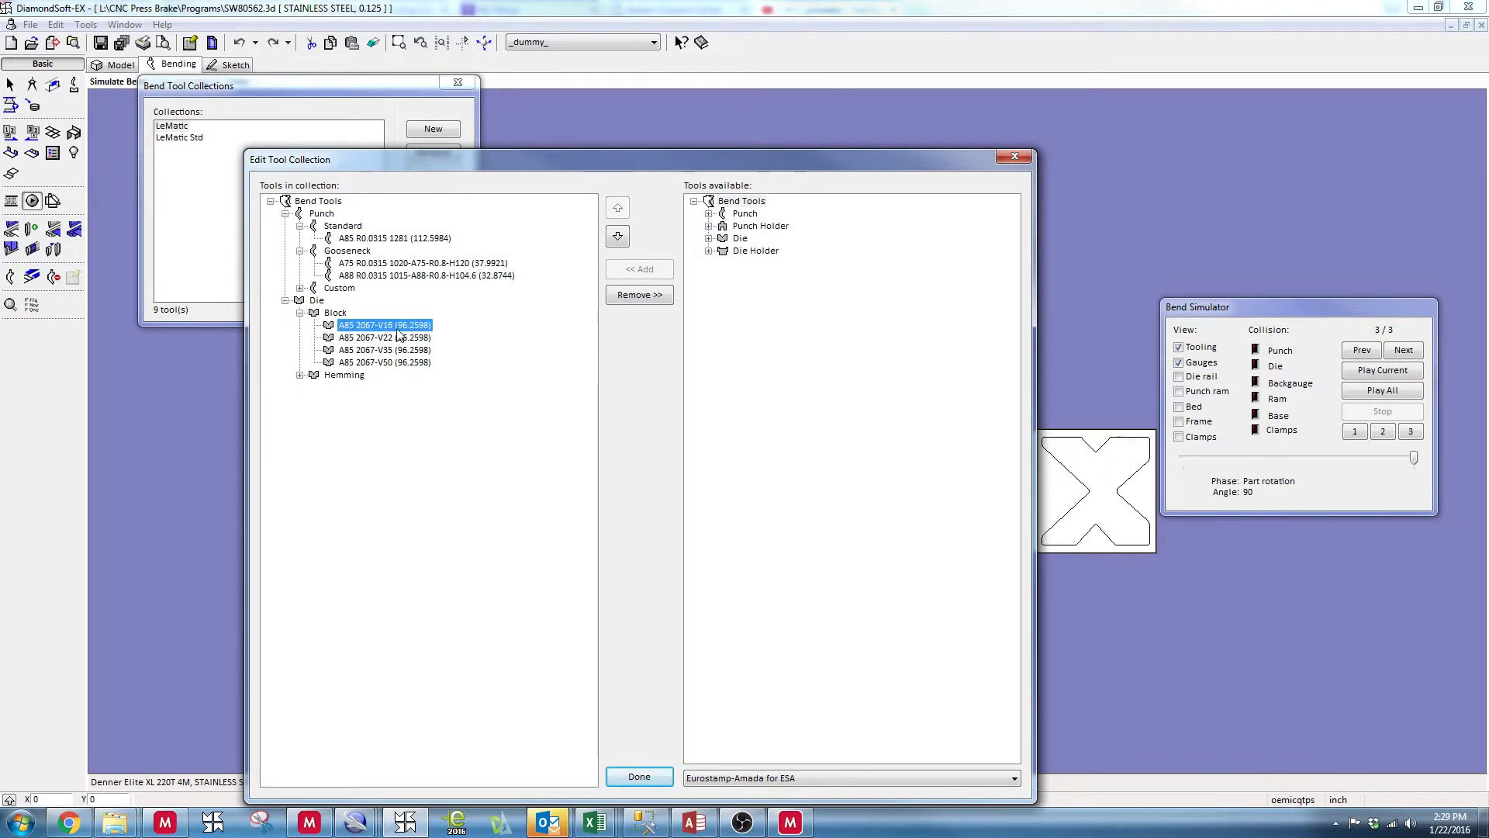
drag(584, 388, 574, 432)
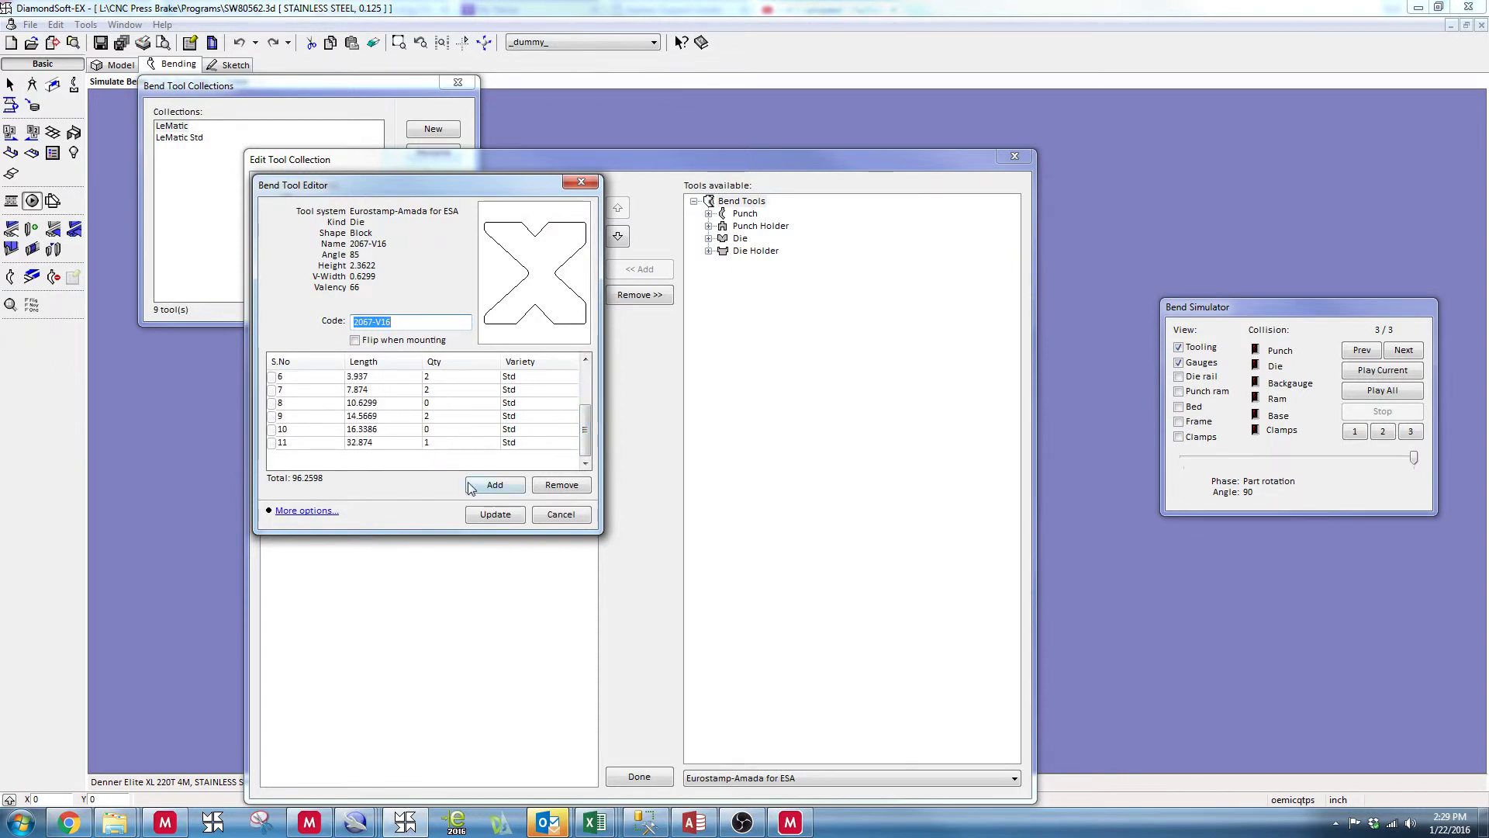
click(559, 515)
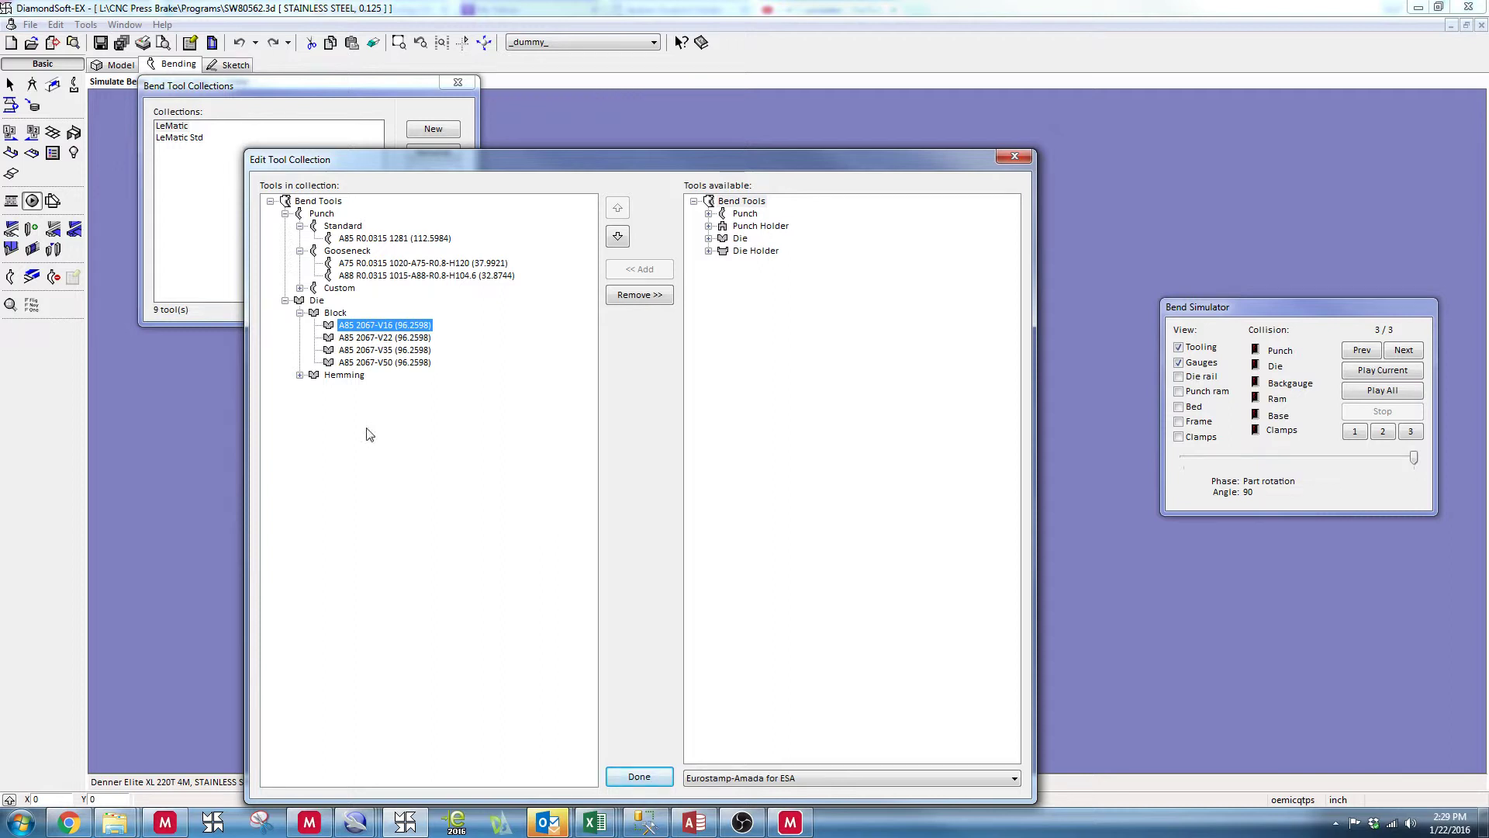
- View the profile of the 3001-V10 die in the LeMatic collection's Hemming group, and collapse that group again
click(300, 375)
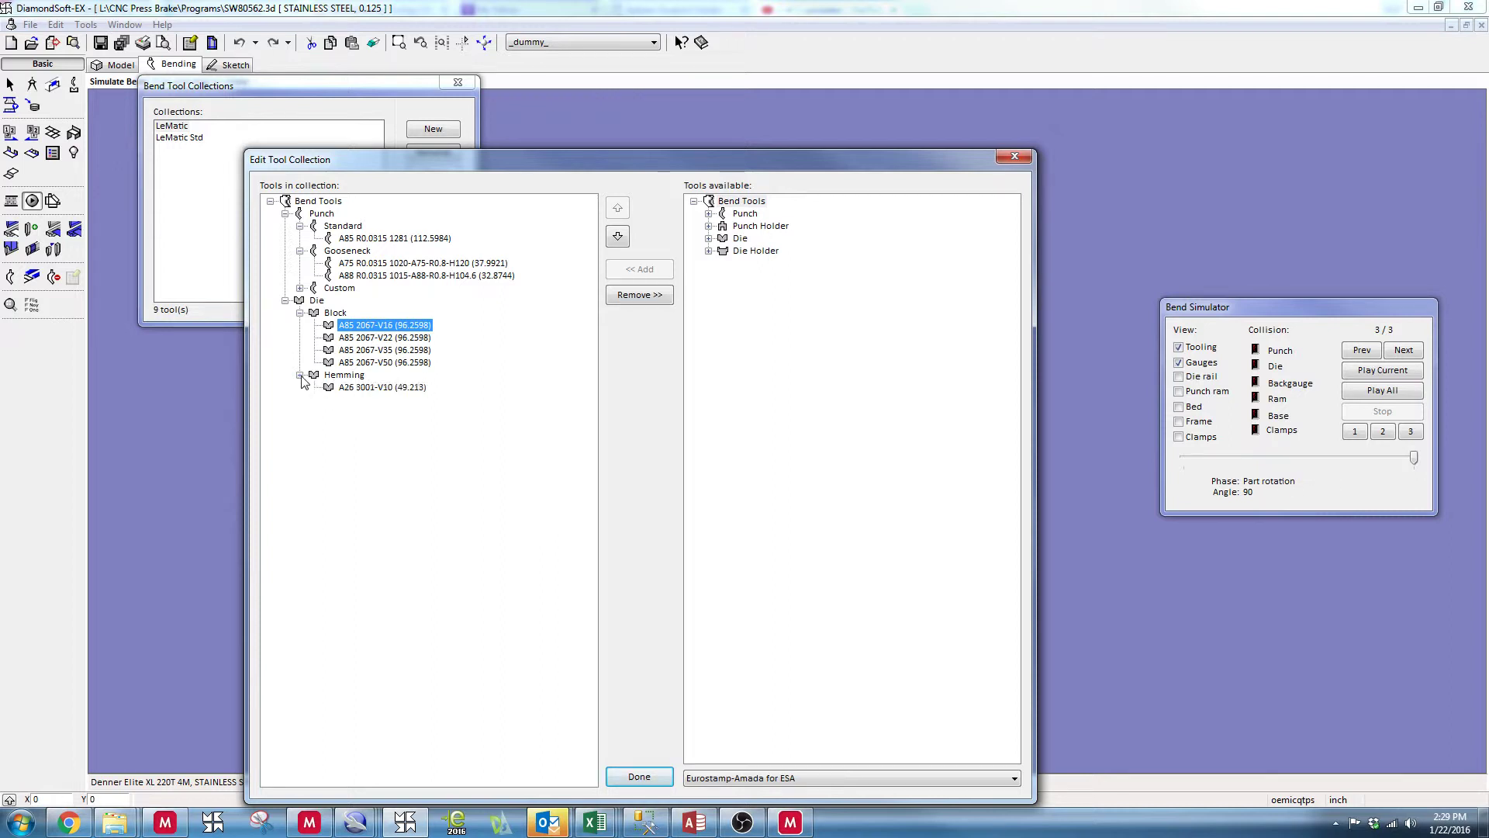
click(344, 387)
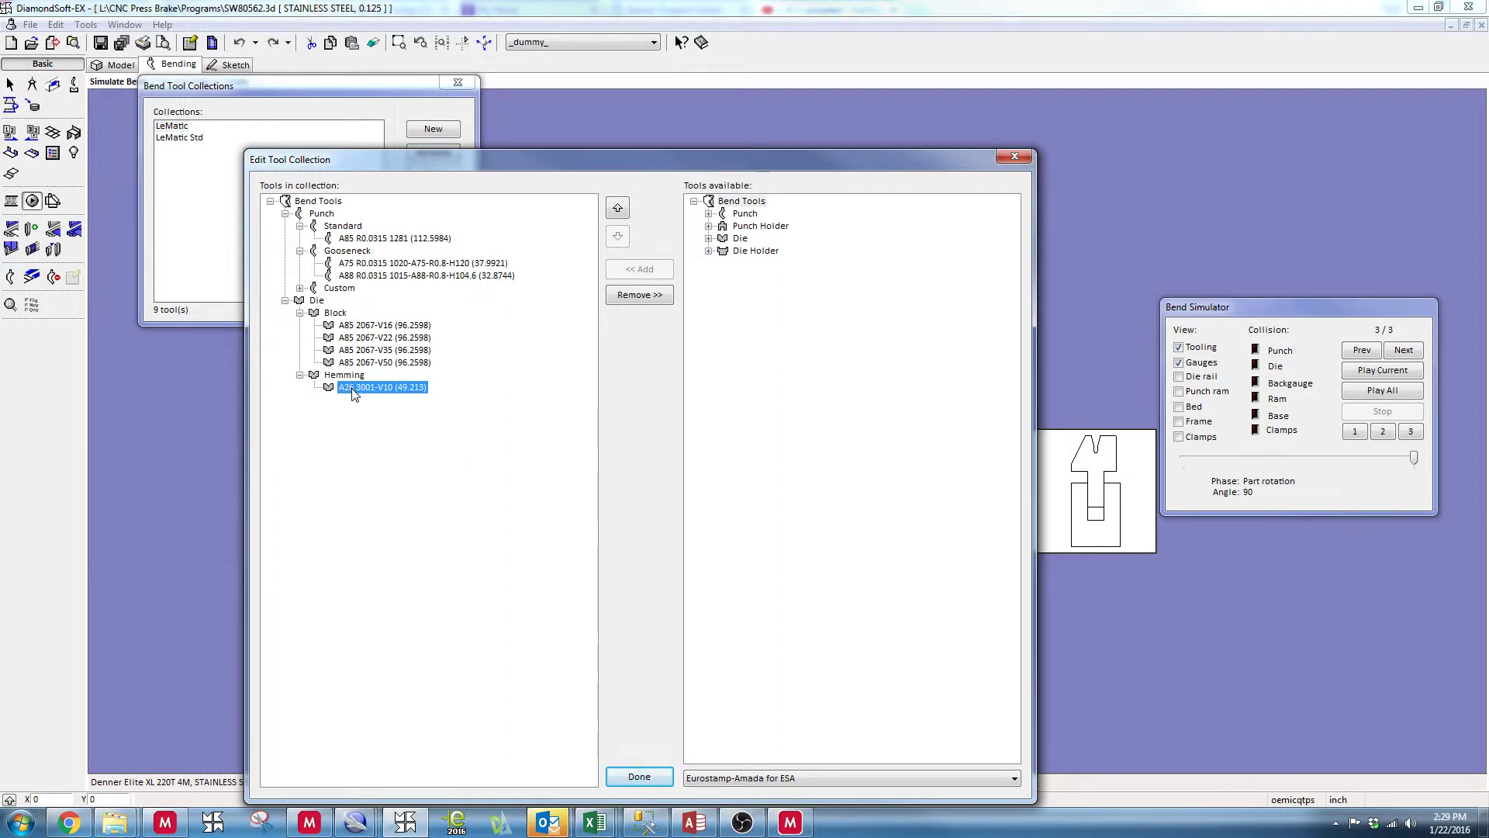
click(300, 375)
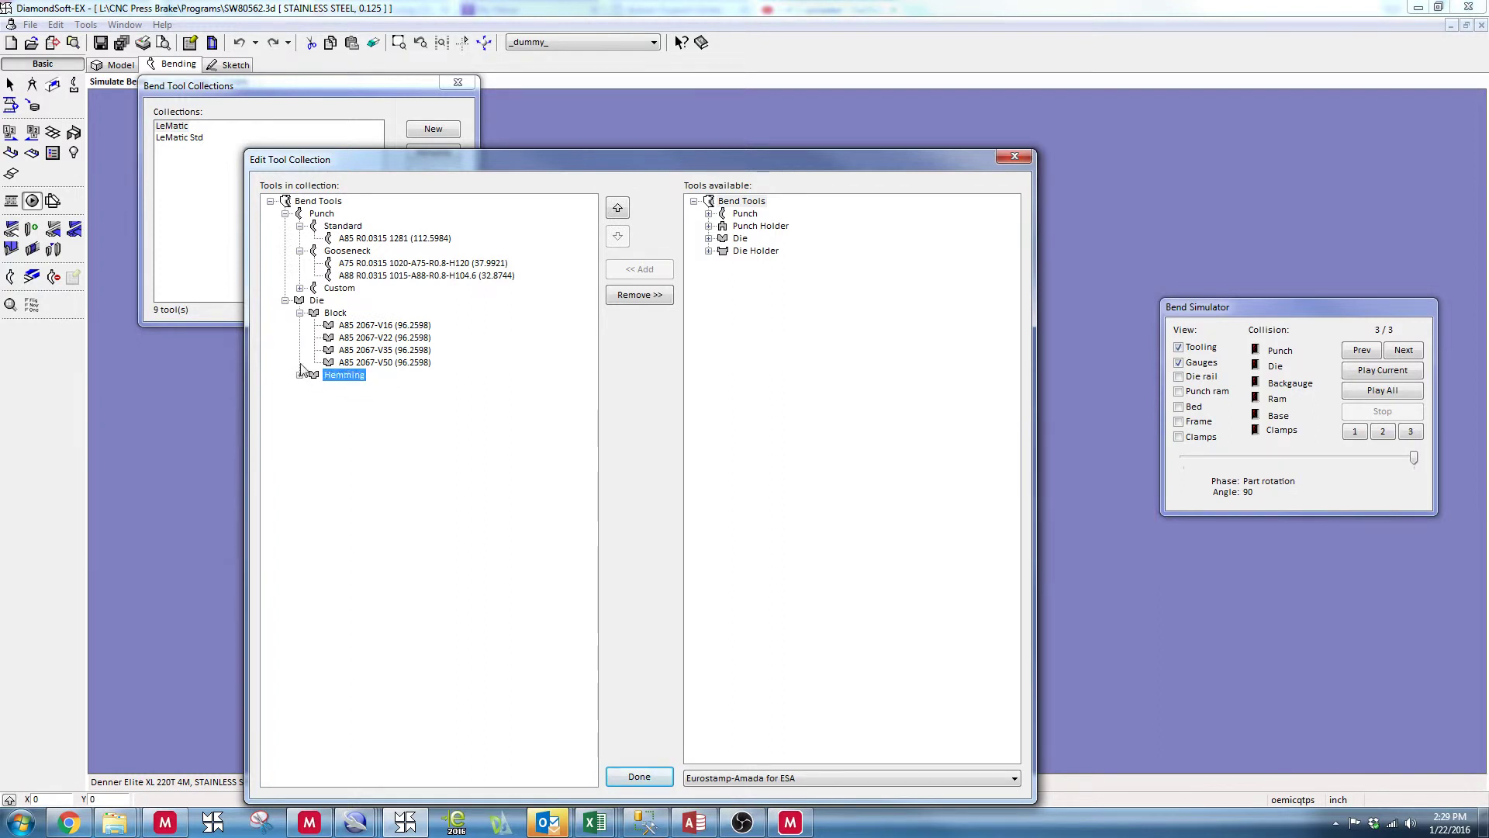
click(270, 202)
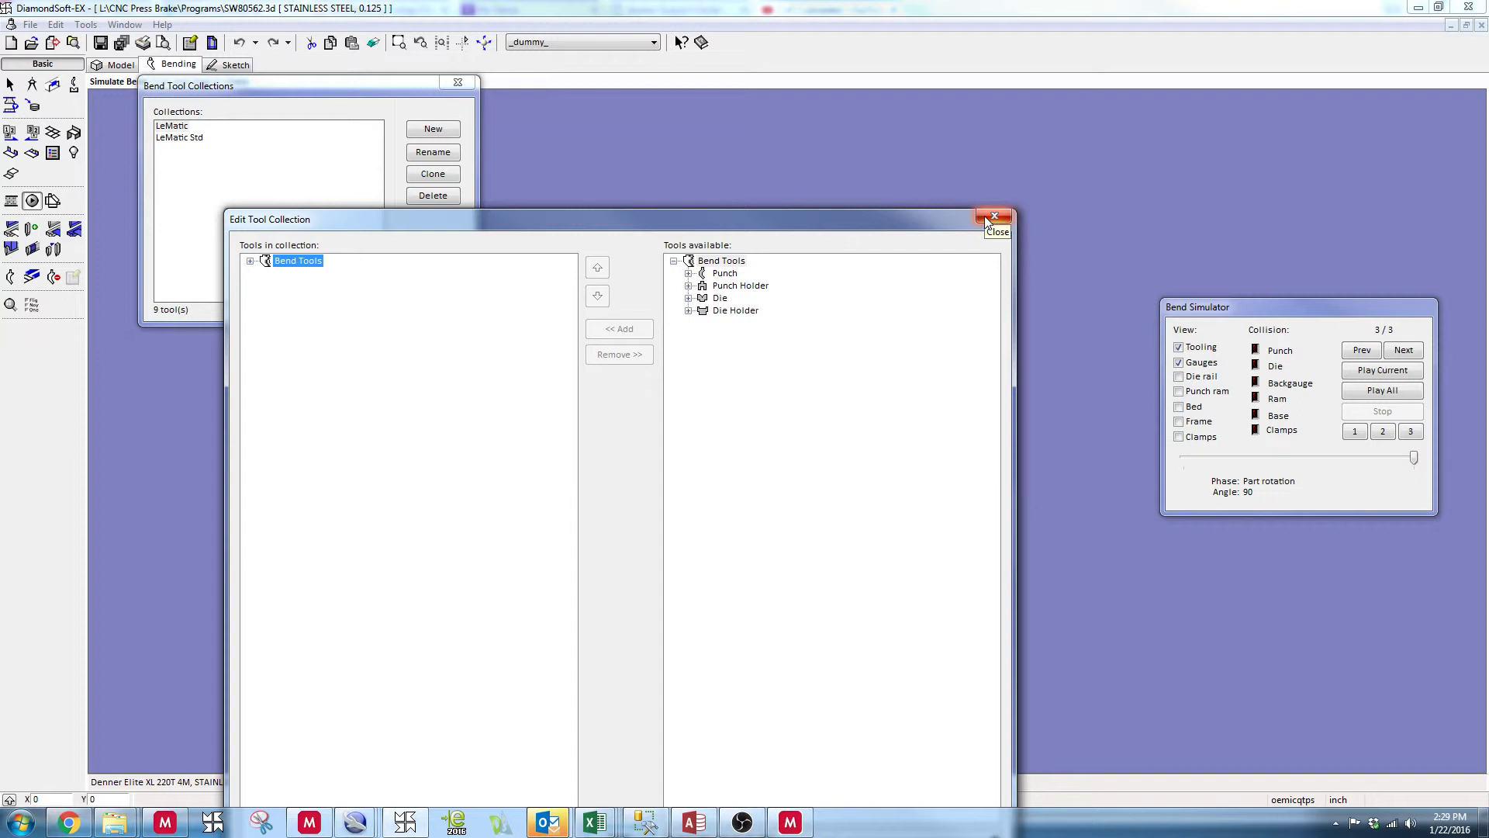
click(250, 262)
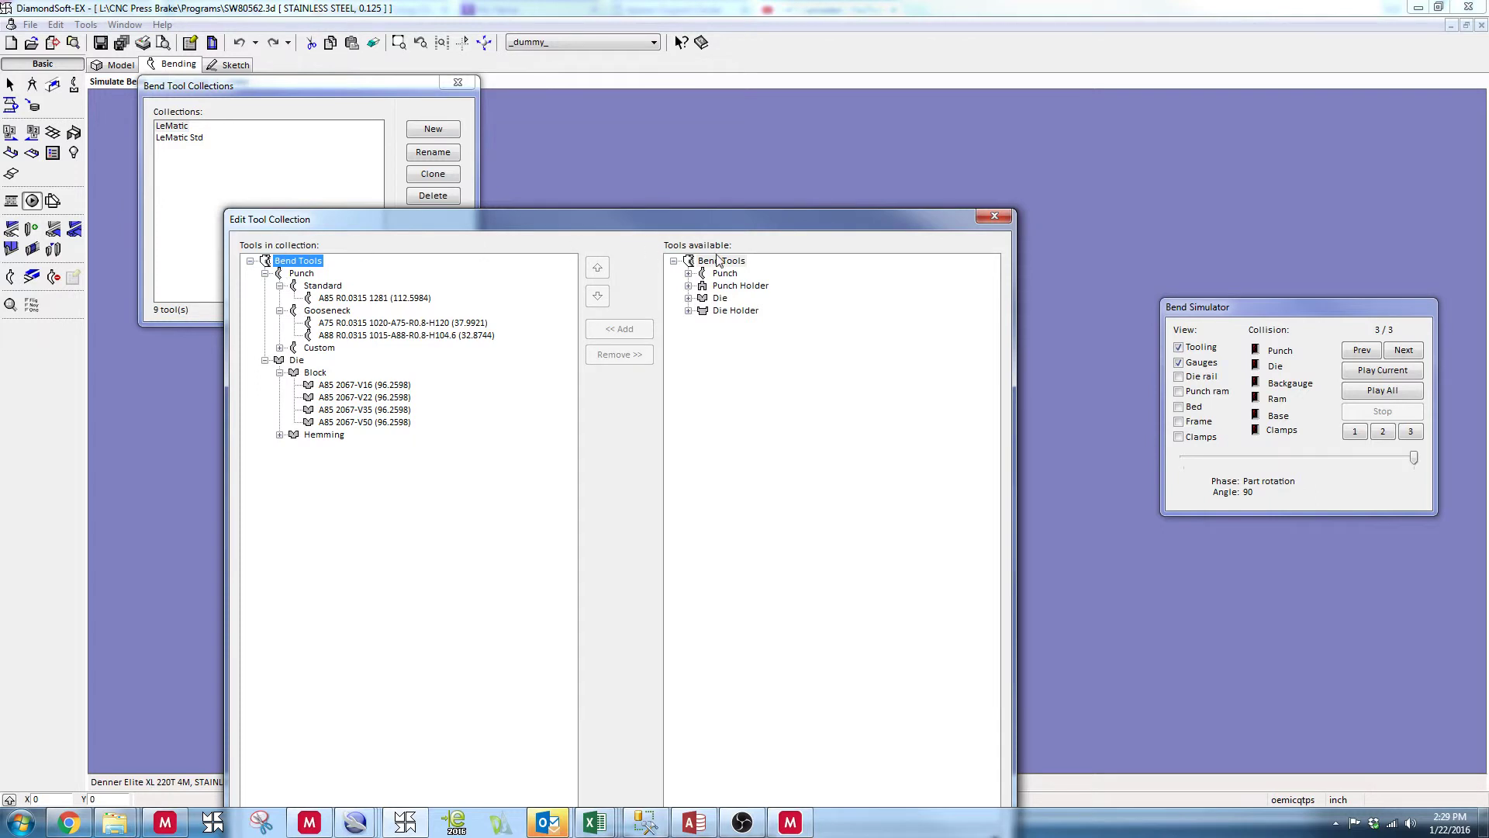
- Switch the available tools in the Edit Tool Collection dialog to the Fabsupply library
click(675, 262)
click(675, 262)
drag(725, 221, 738, 124)
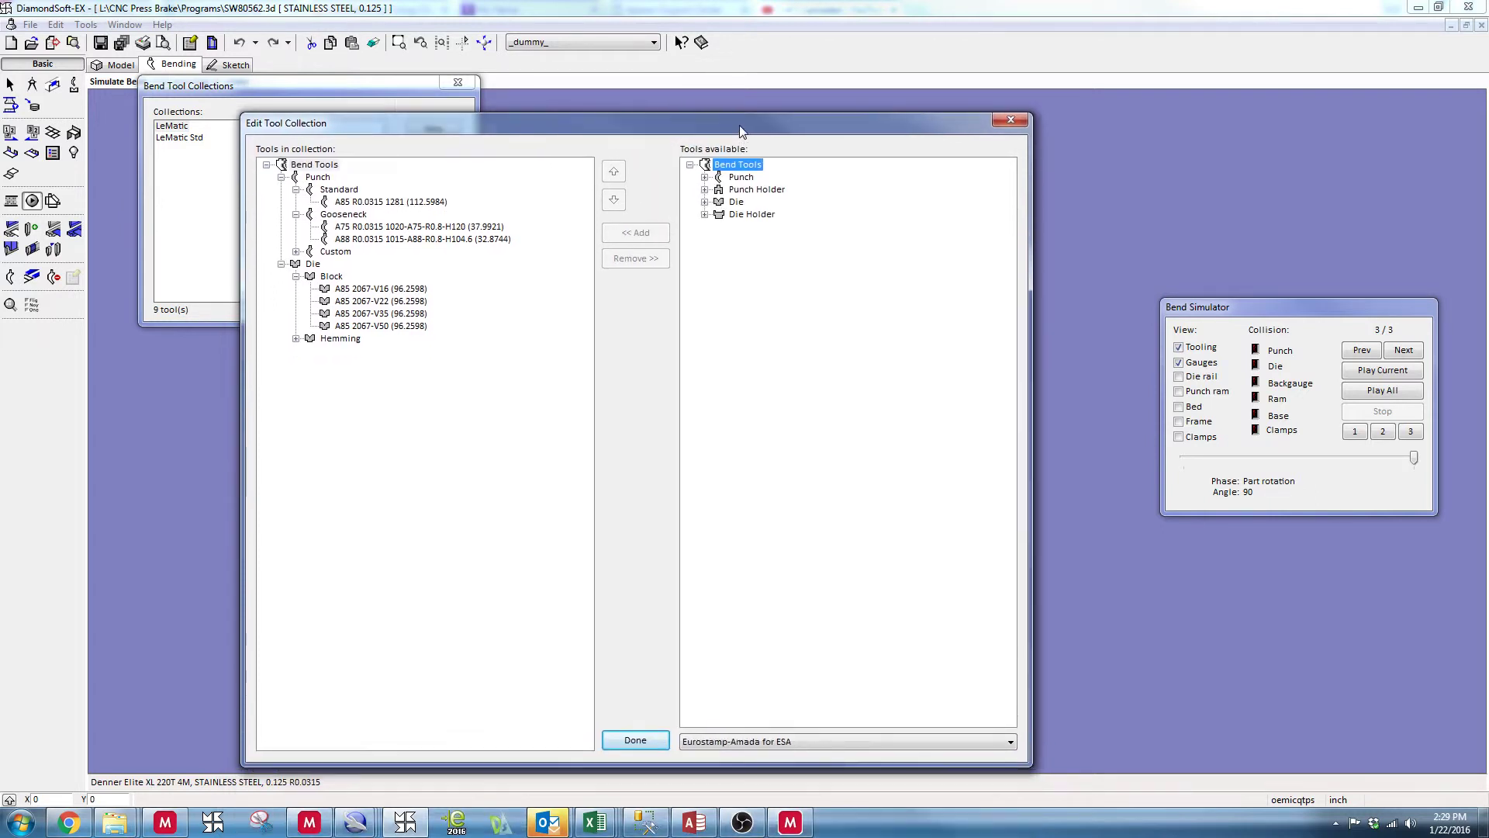
click(797, 741)
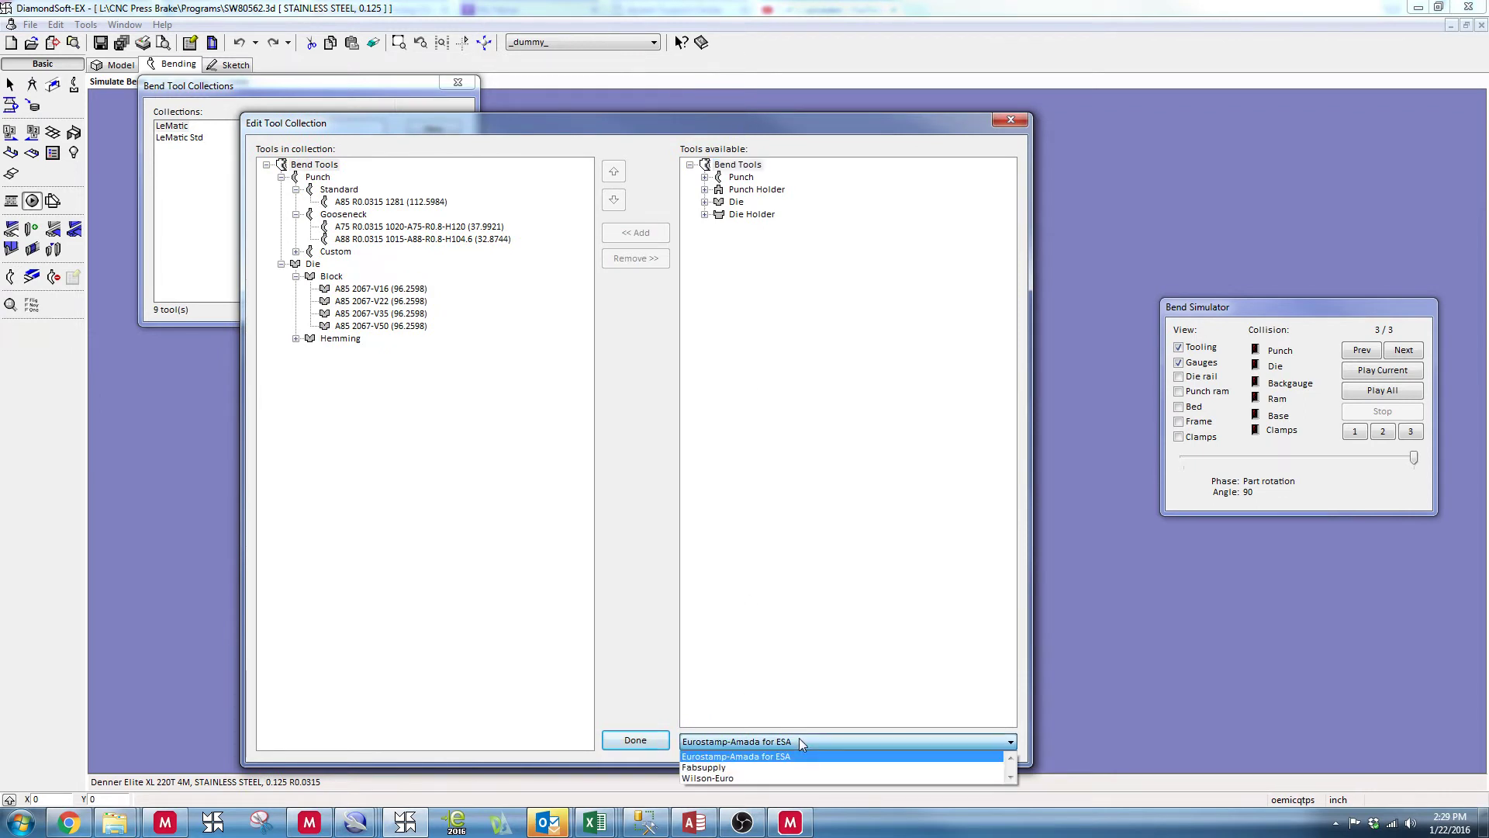
click(725, 769)
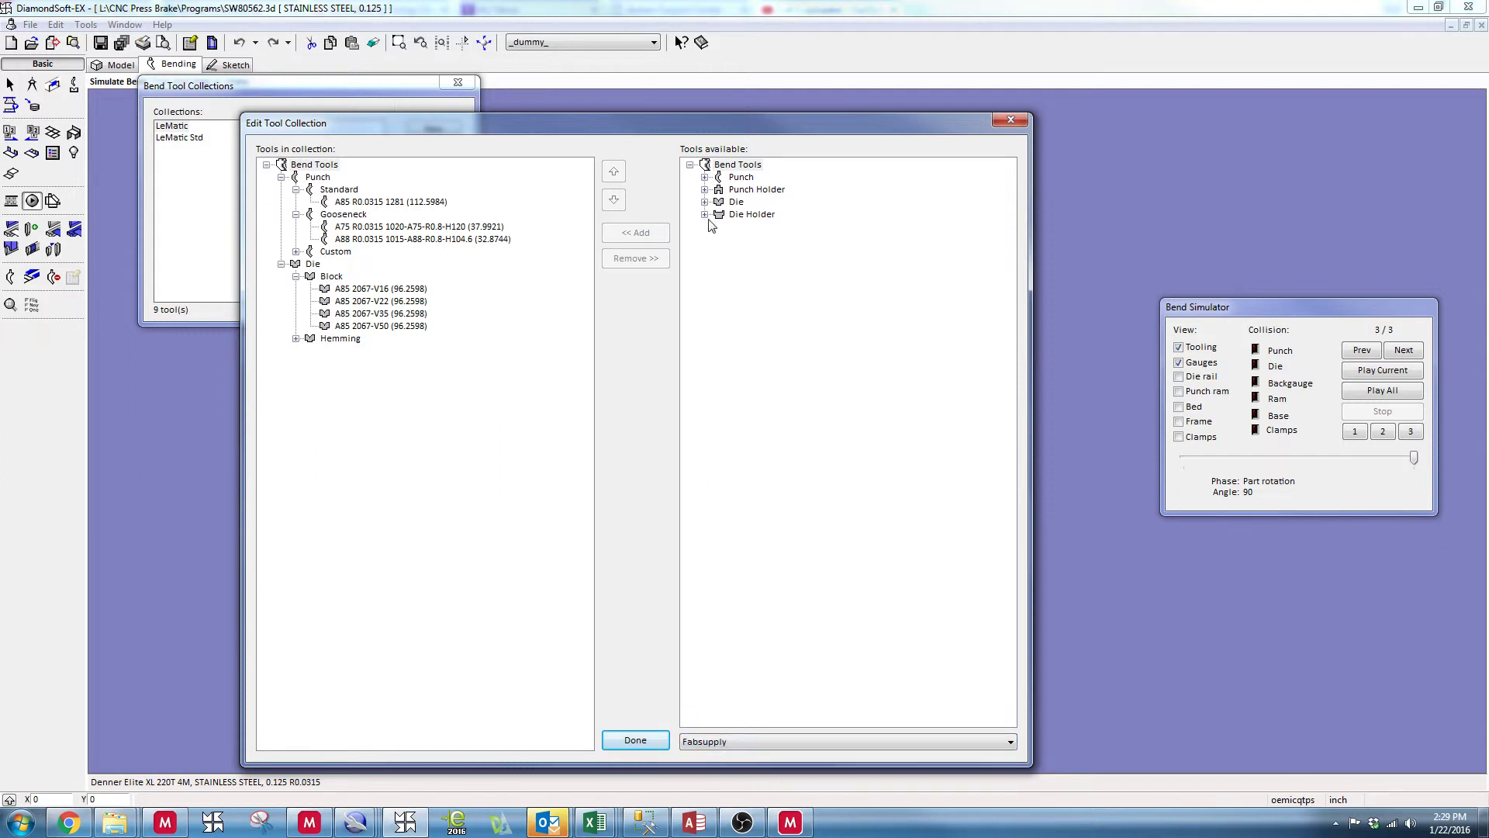
- Expand Fabsupply's Radius punches, compare the 4009-R15, R17.5, R25, R40 and R50 profiles, and collapse the group
click(705, 178)
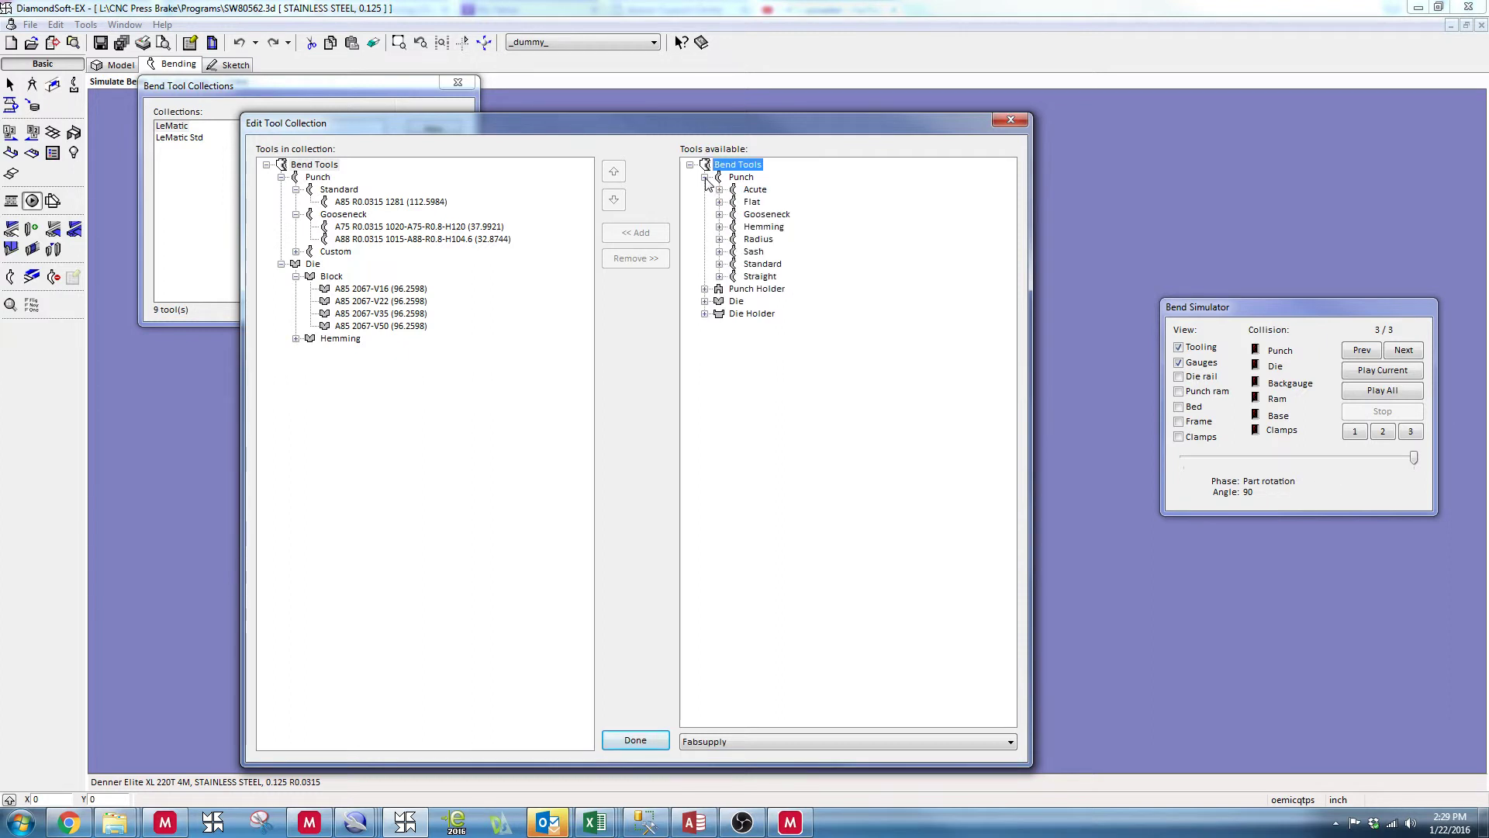
click(719, 239)
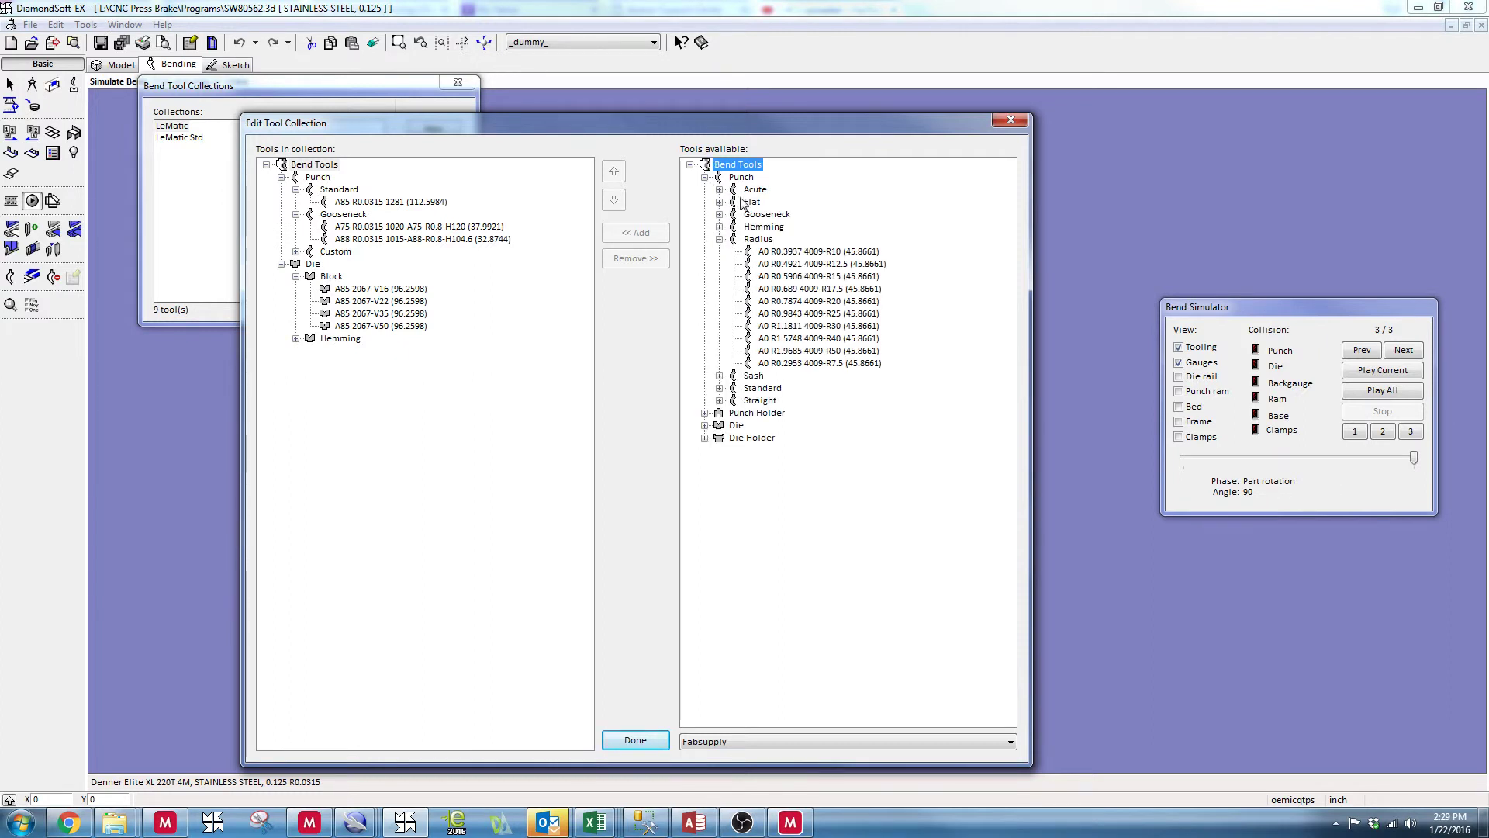
click(781, 278)
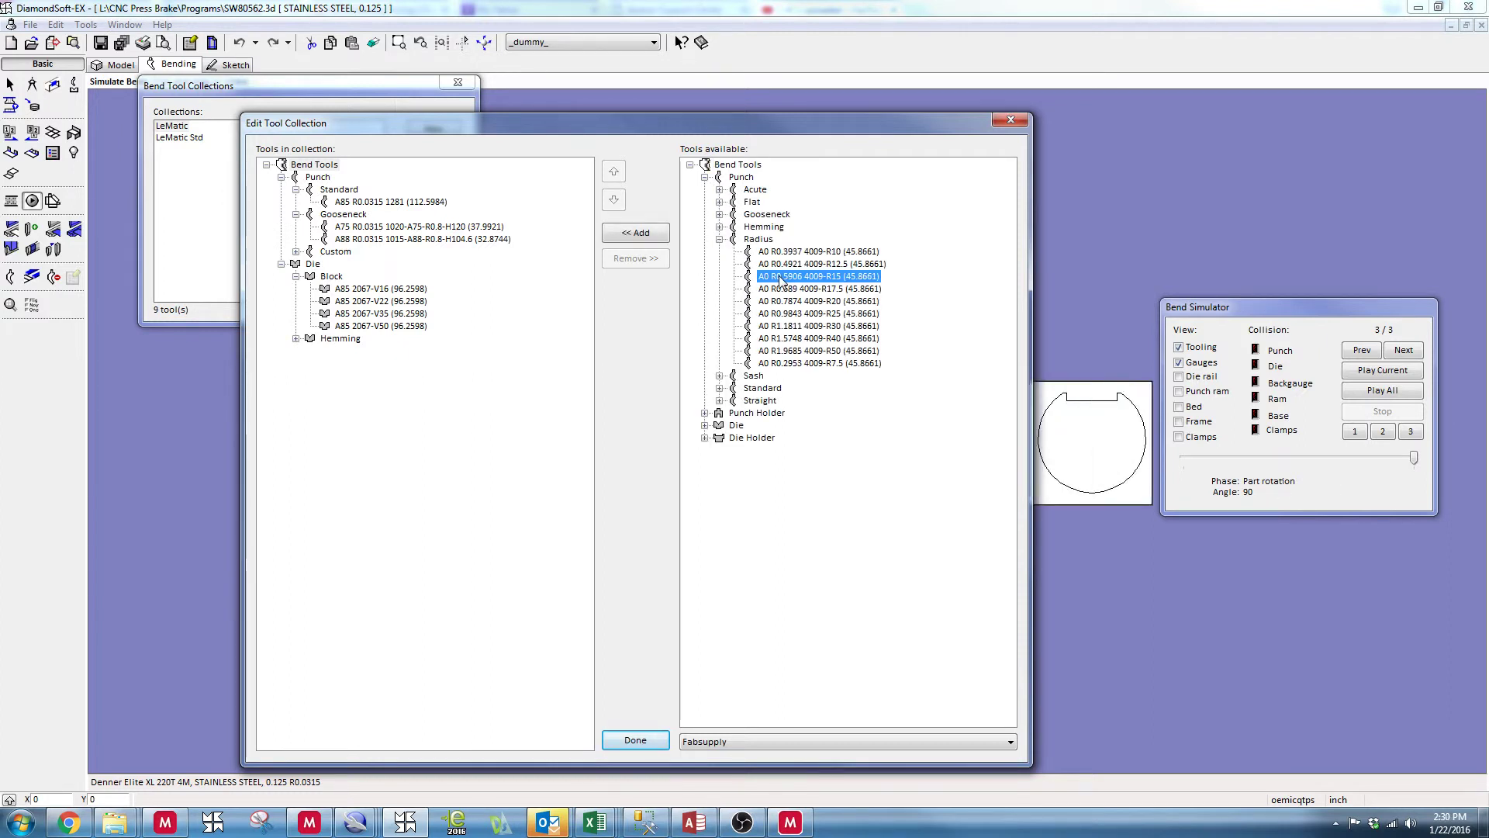
click(786, 290)
click(788, 314)
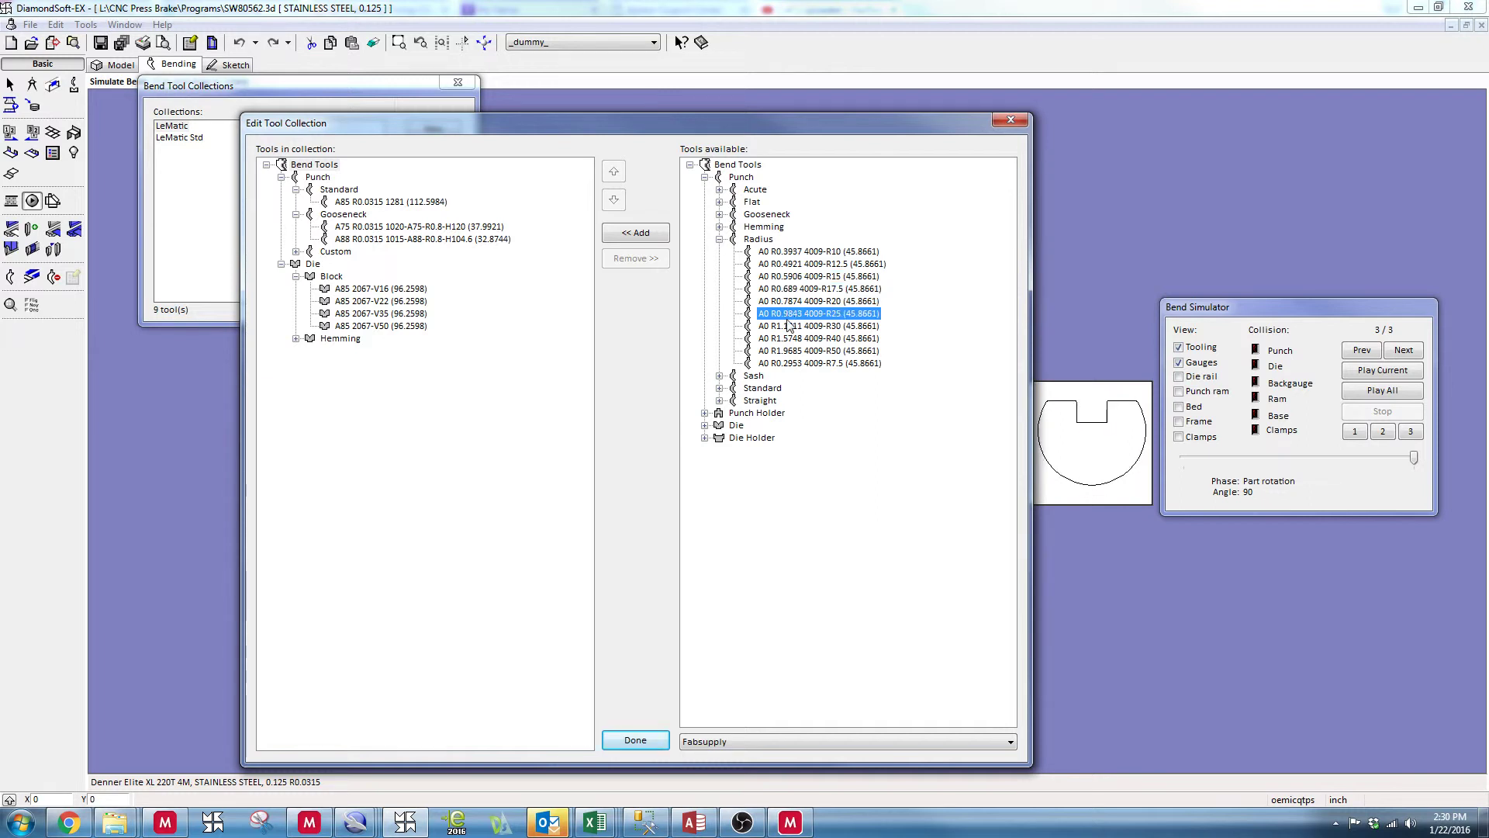
click(789, 339)
click(793, 352)
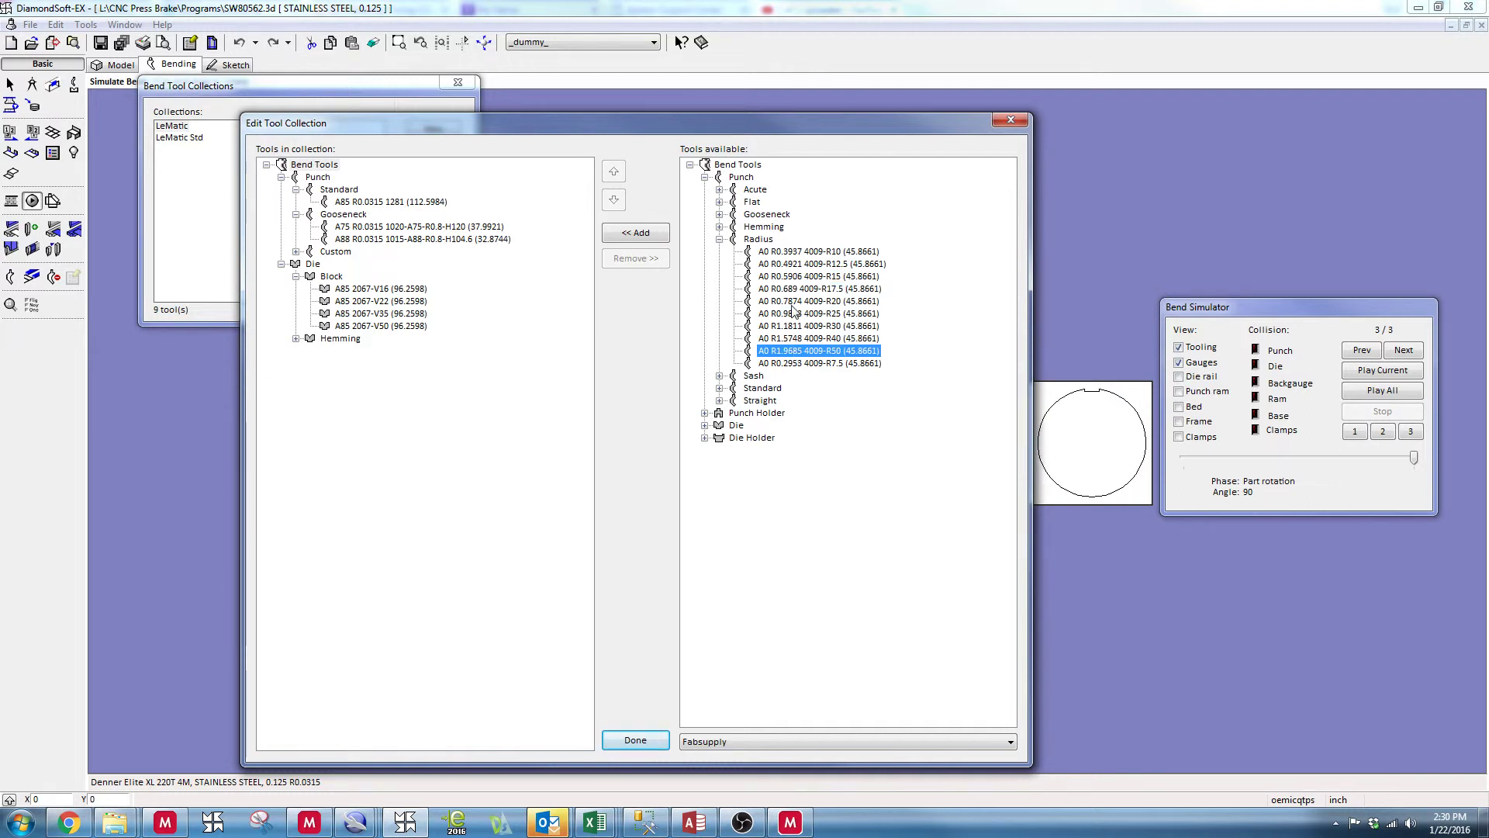
click(719, 239)
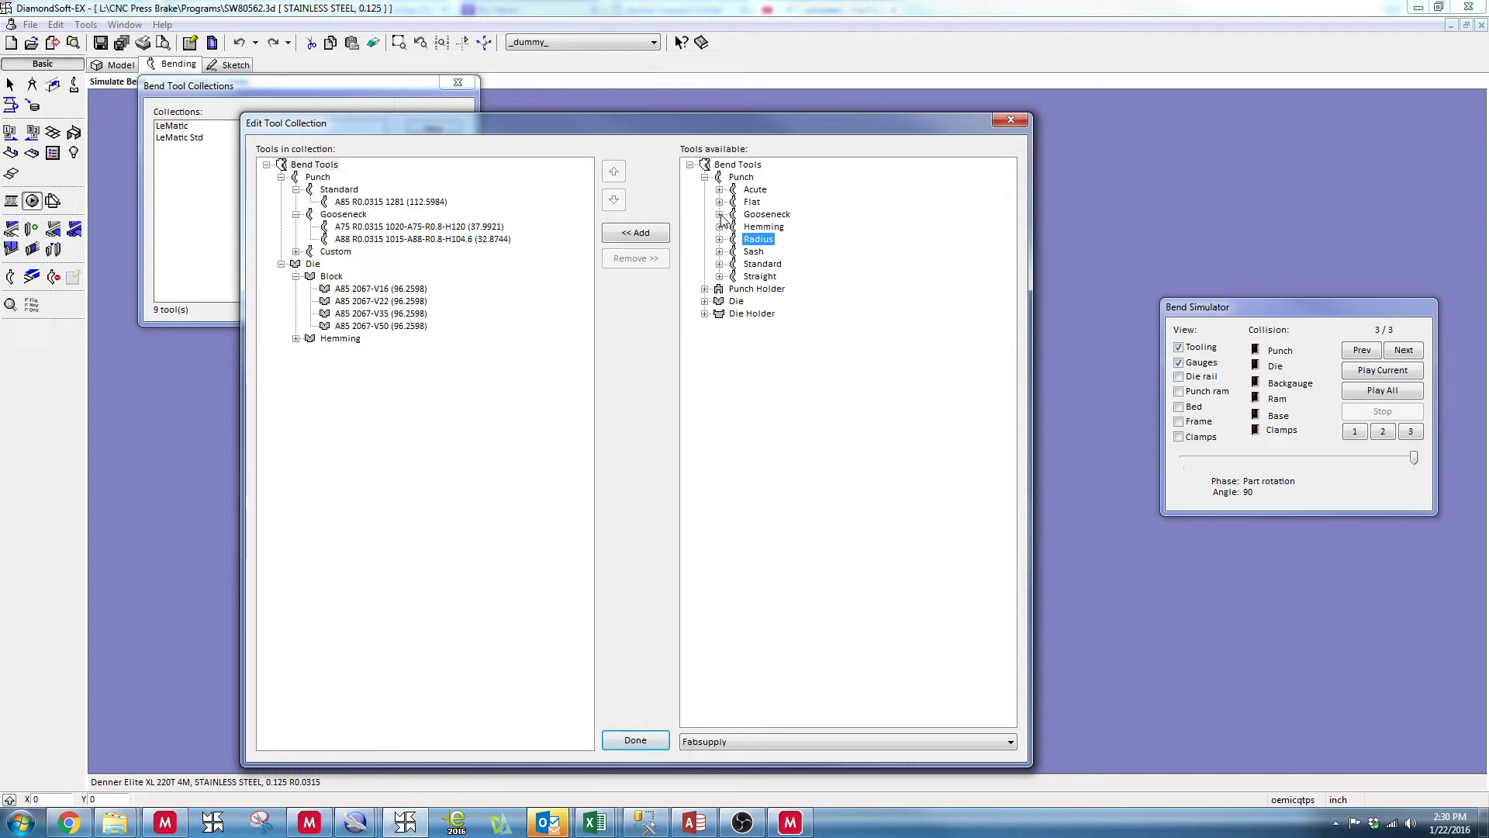
- View the profiles of Fabsupply's 4002-H20 Flat punch and its Standard punches 1010-A88-R0.8, 1010-A88-R1.5, 1010-A88-R3 and 1010-A90-R0.8-H66.6
click(719, 202)
click(758, 216)
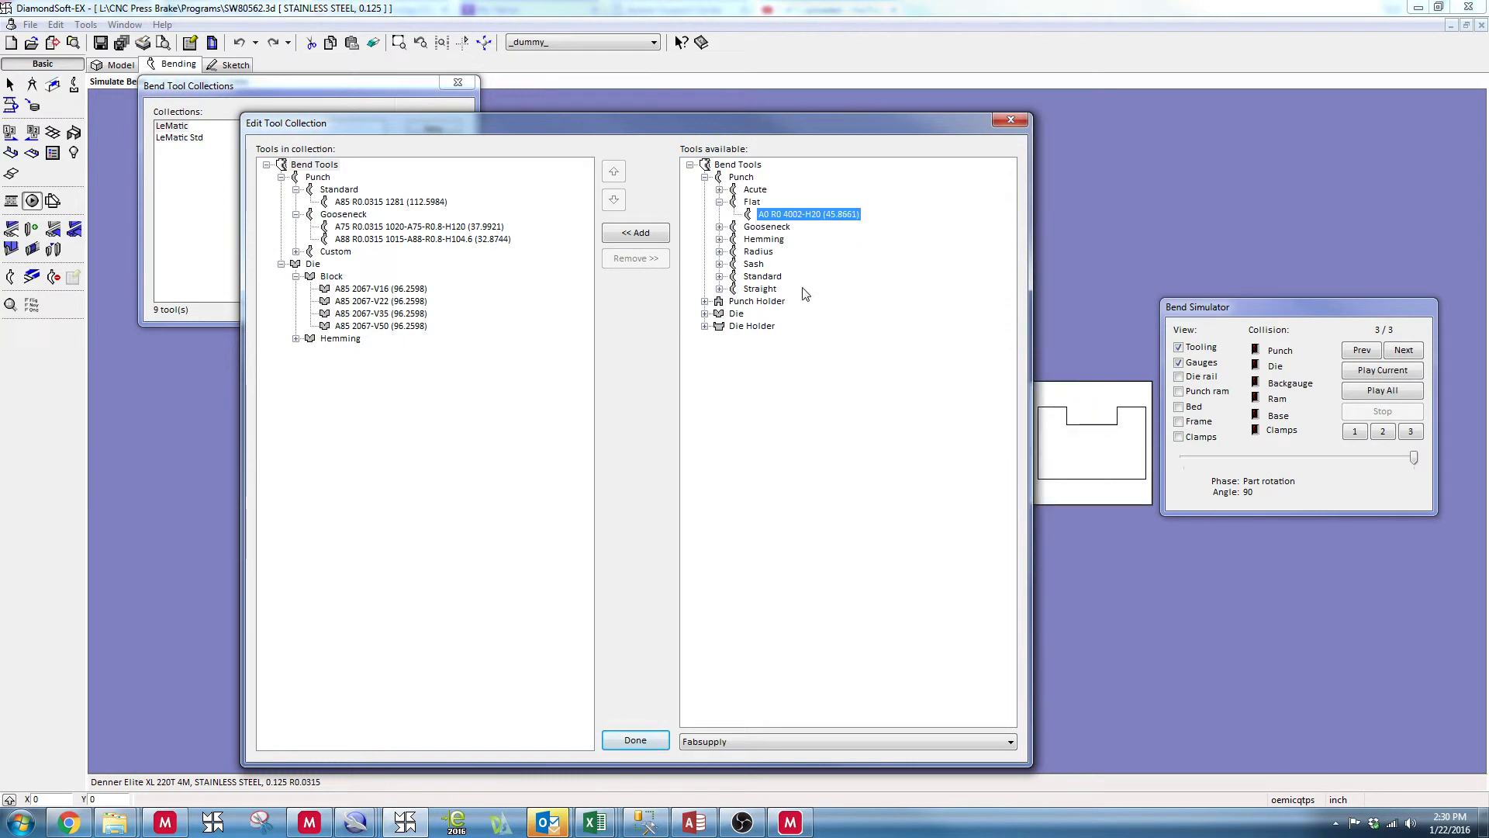
click(759, 276)
click(719, 276)
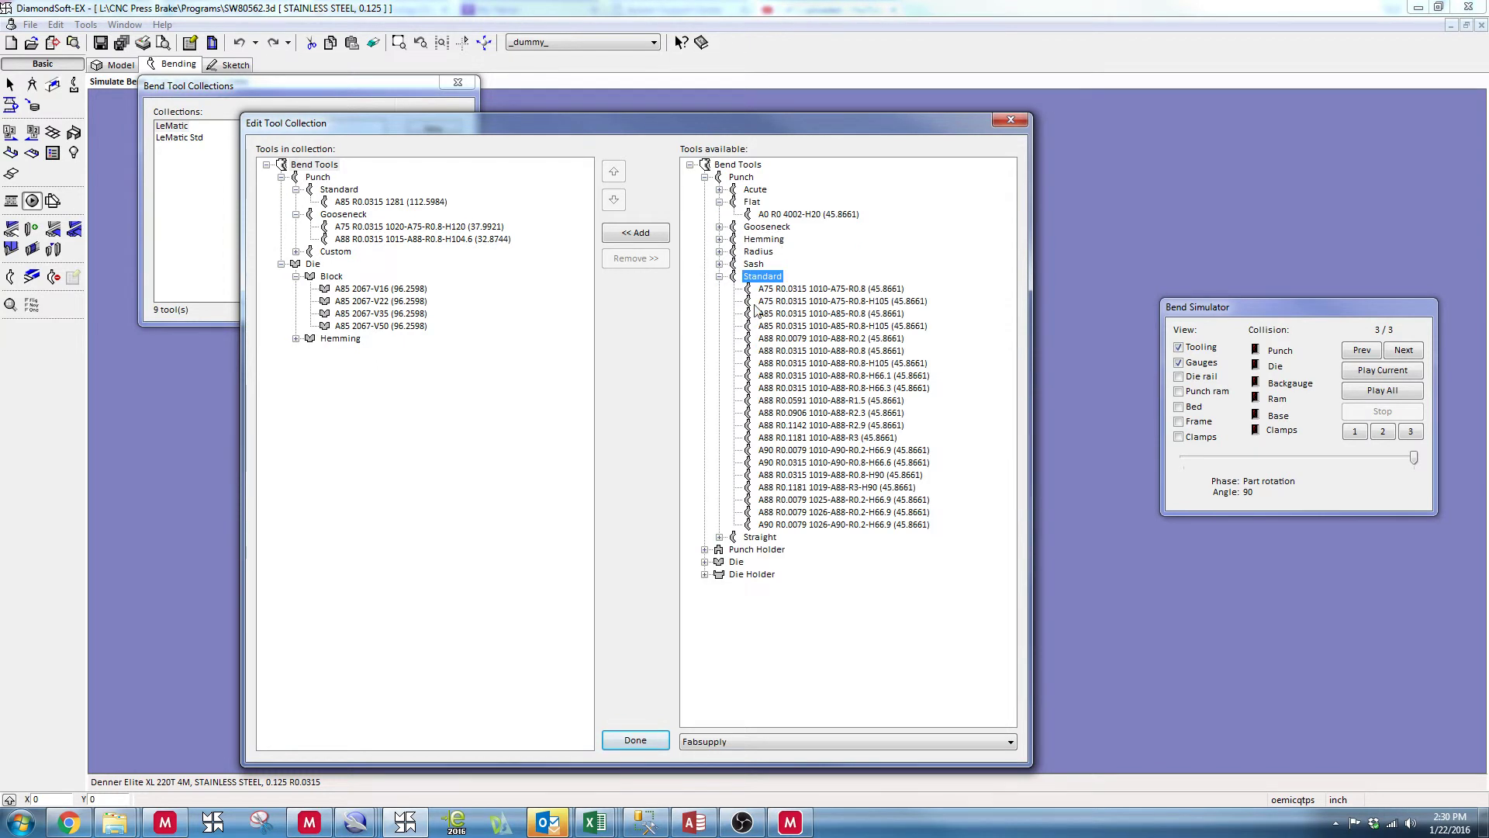
click(793, 350)
click(811, 400)
click(815, 438)
click(818, 463)
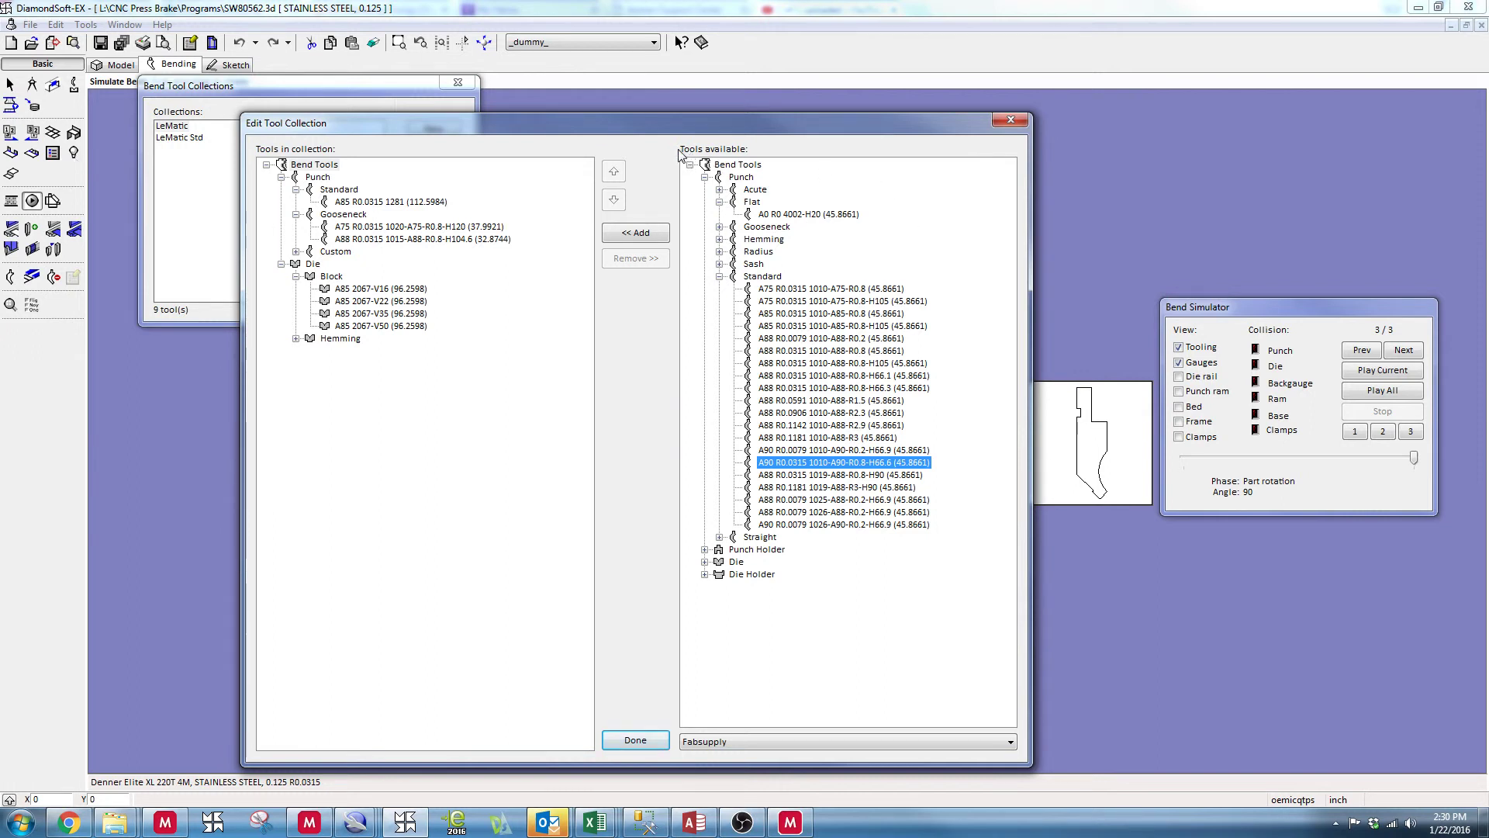
- Check which tool libraries are available without switching, and close the Edit Tool Collection and Bend Tool Collections dialogs
click(769, 744)
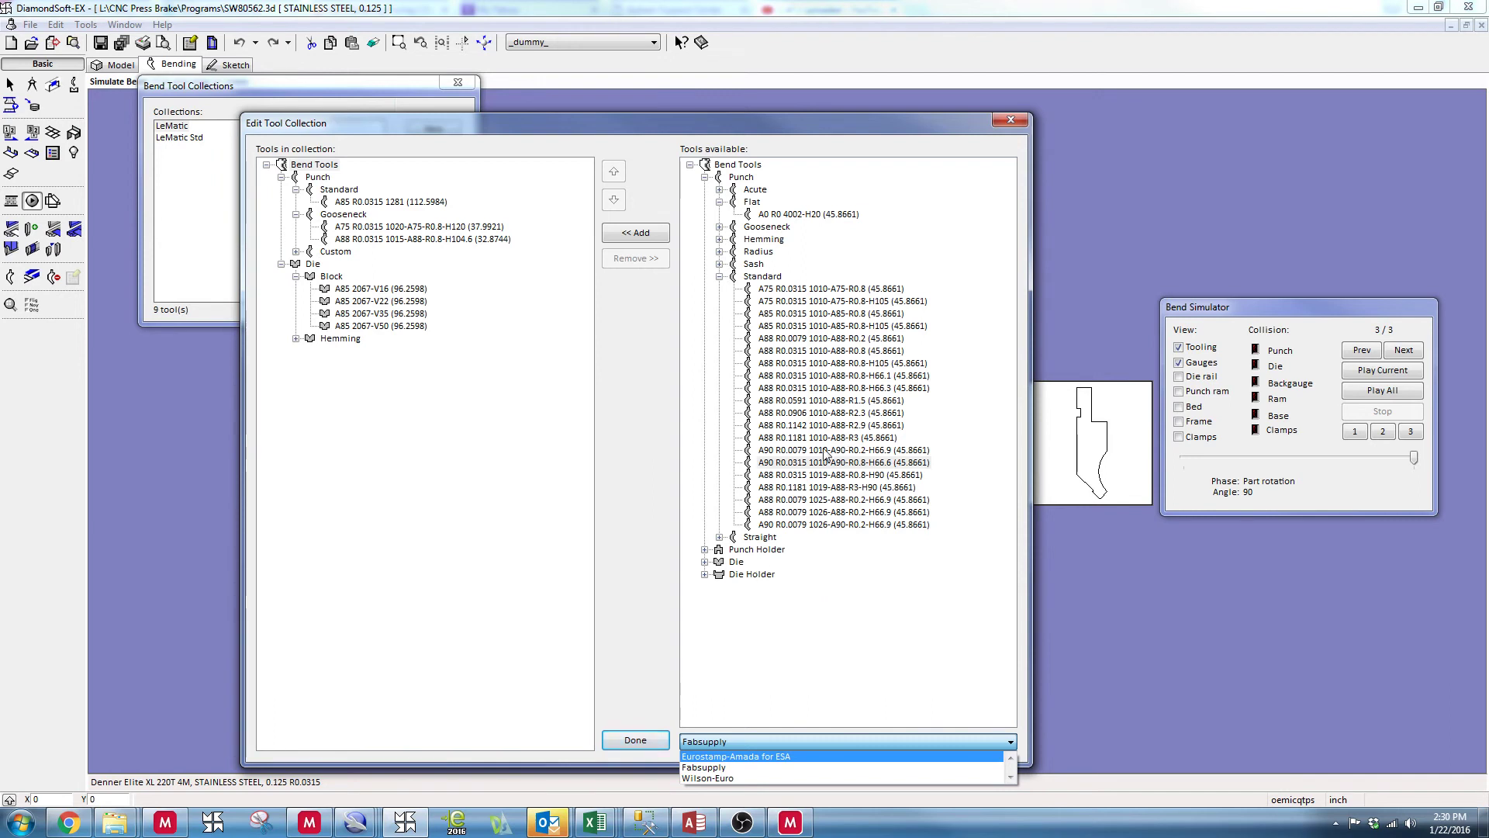
click(820, 159)
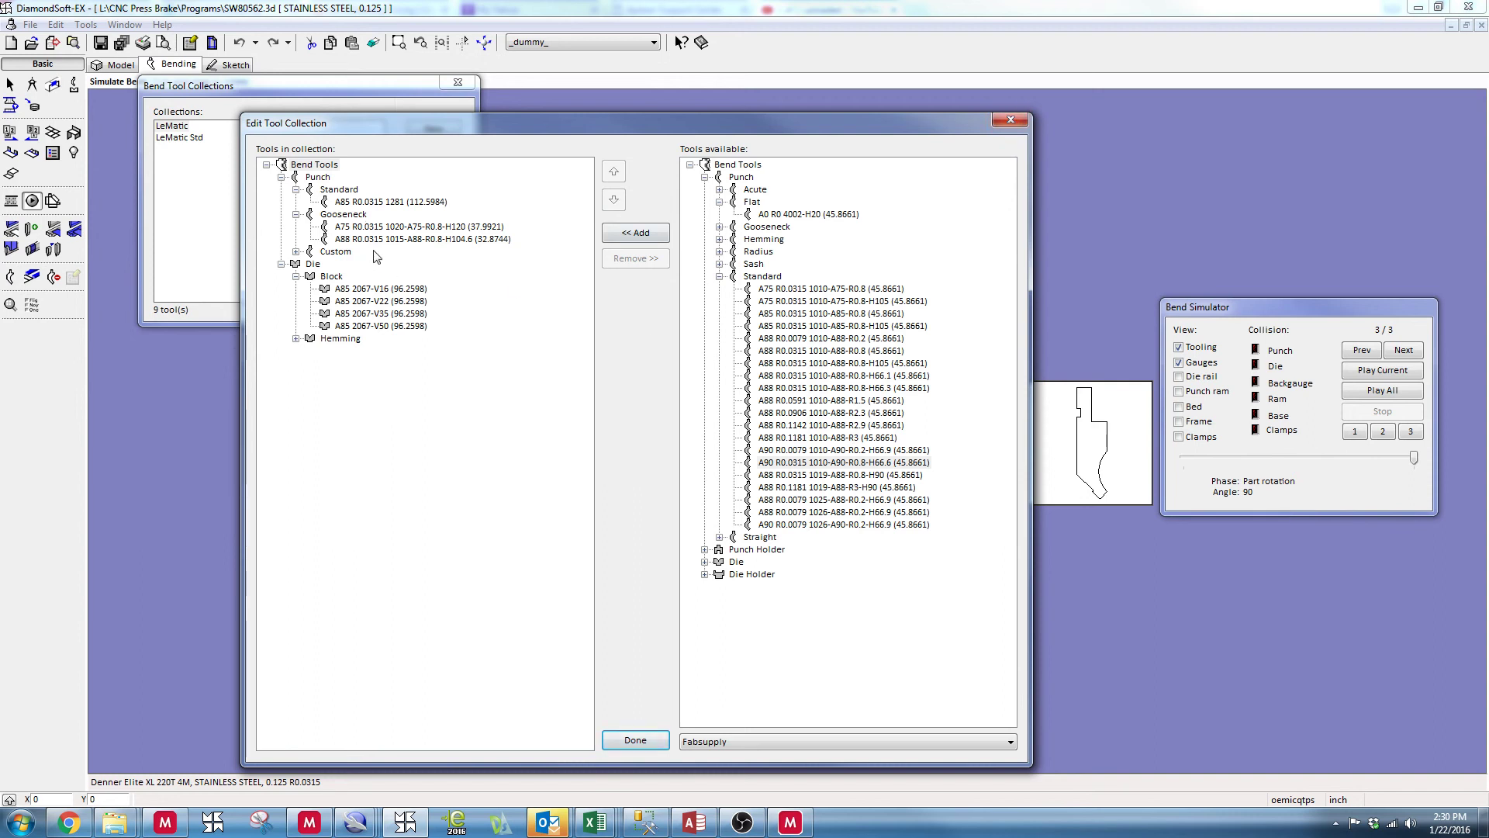
click(1020, 122)
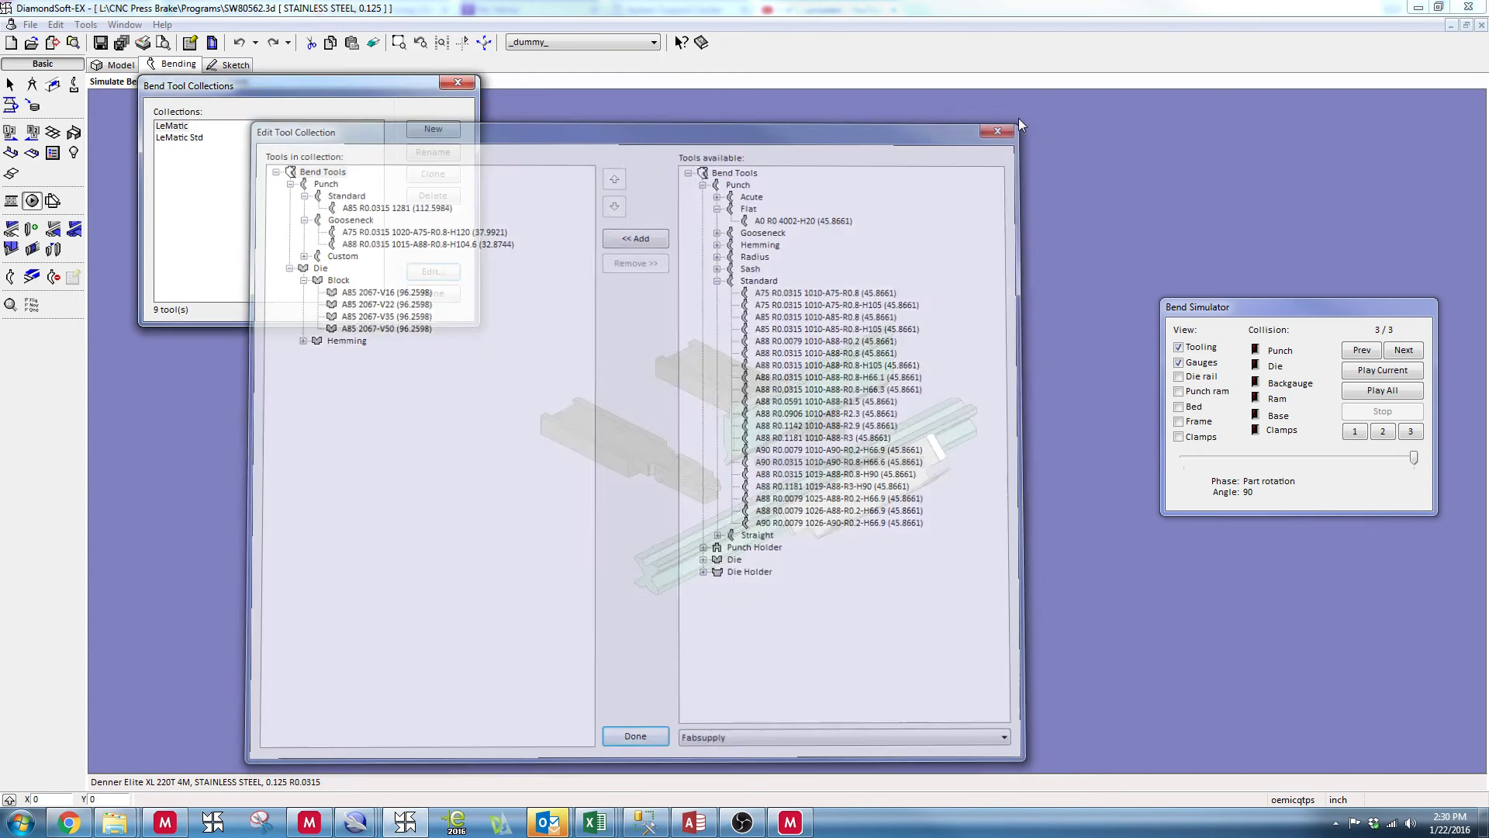
drag(332, 88, 342, 184)
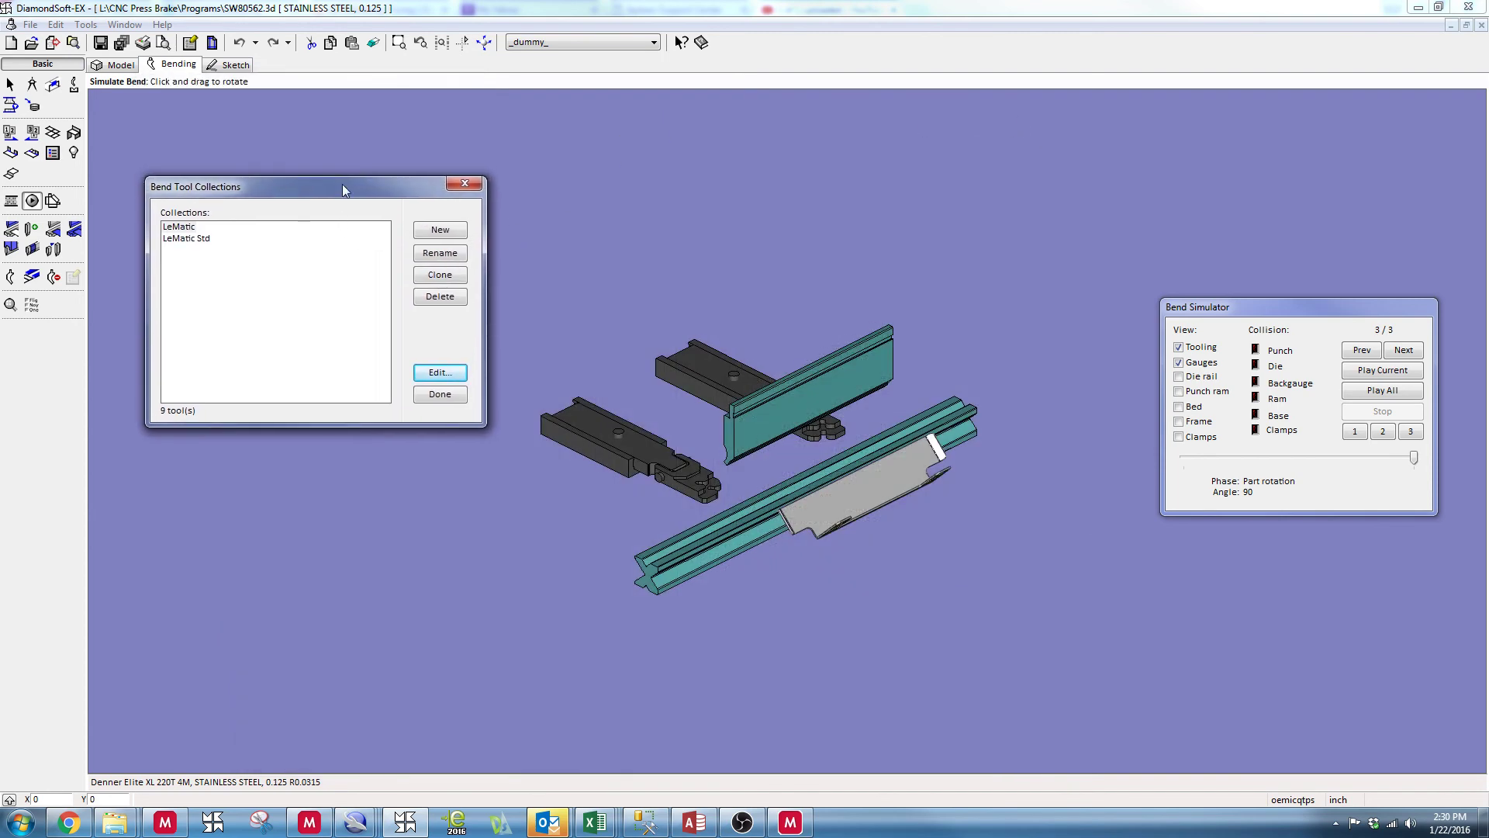
click(462, 184)
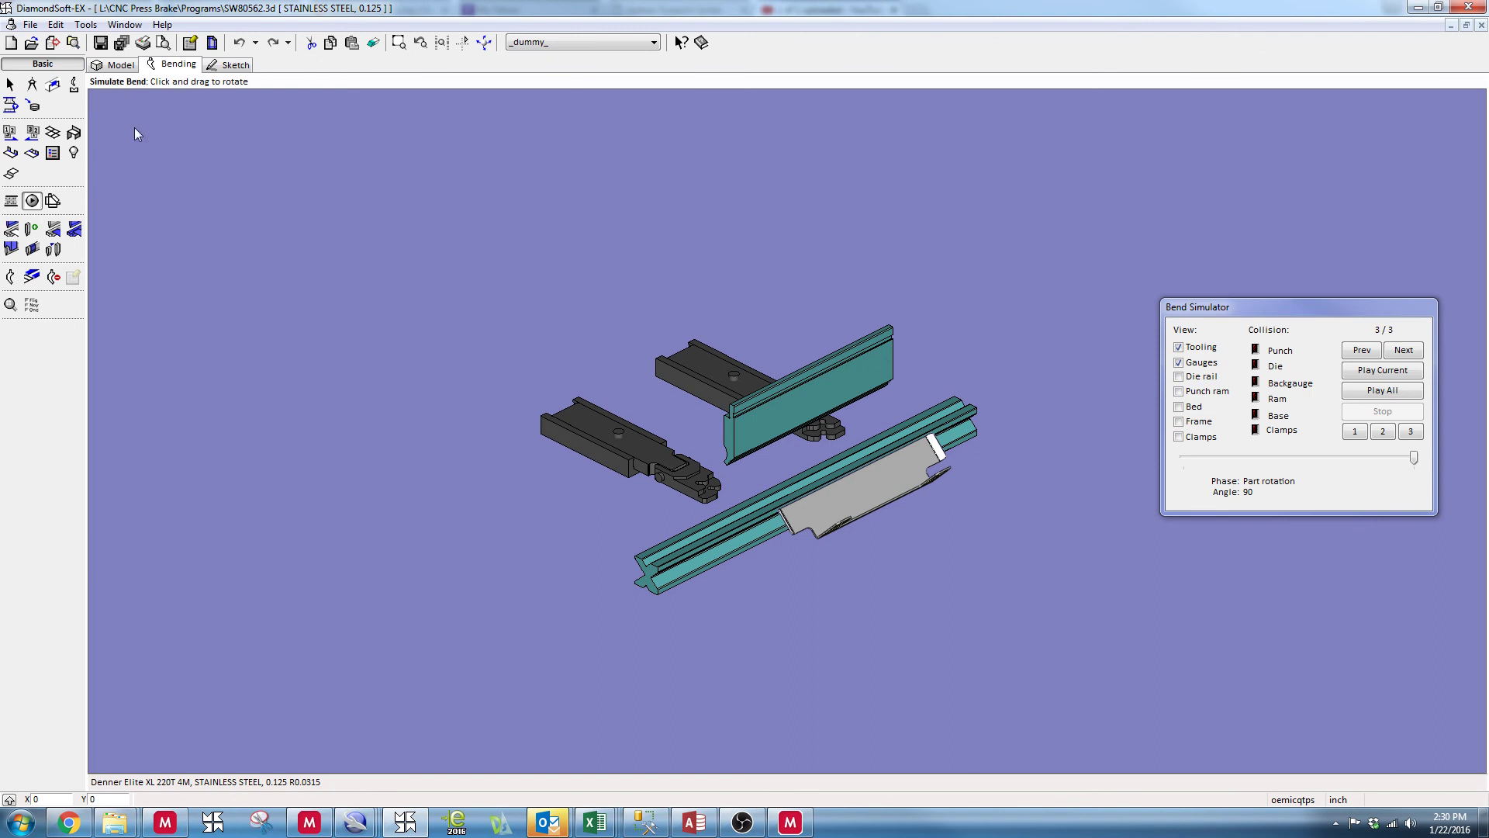